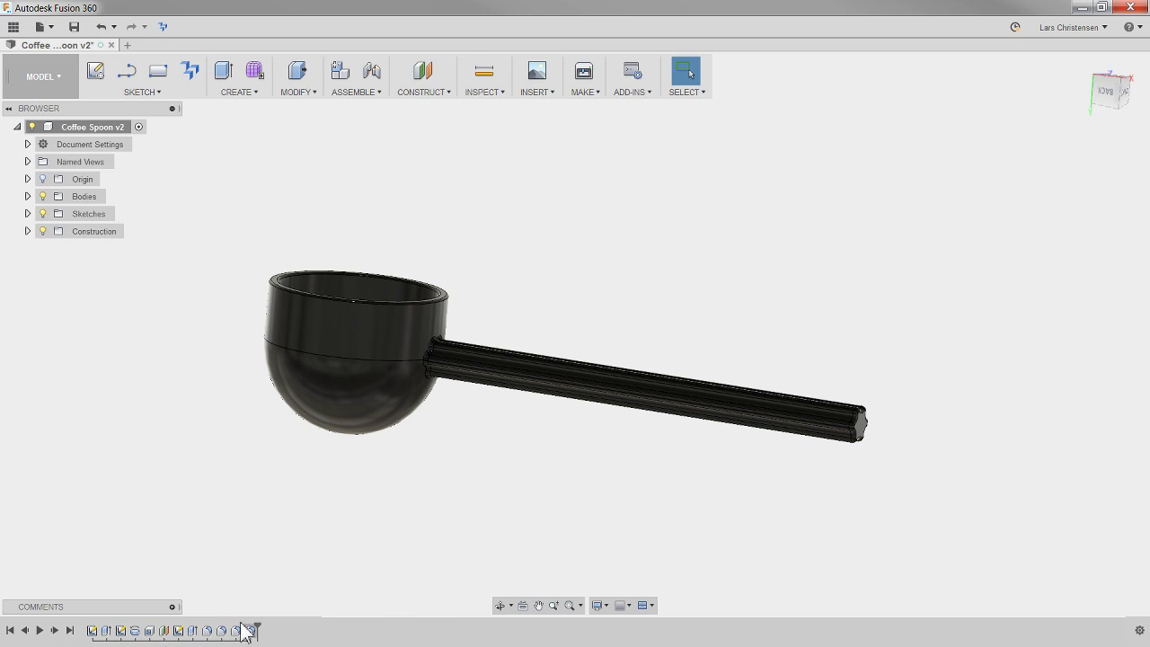
Roll the design history back to just after the first extrusion and examine the bowl's base circle sketch.
{"action": "left_click_drag", "start_coordinate": [258, 630], "coordinate": [112, 629]}
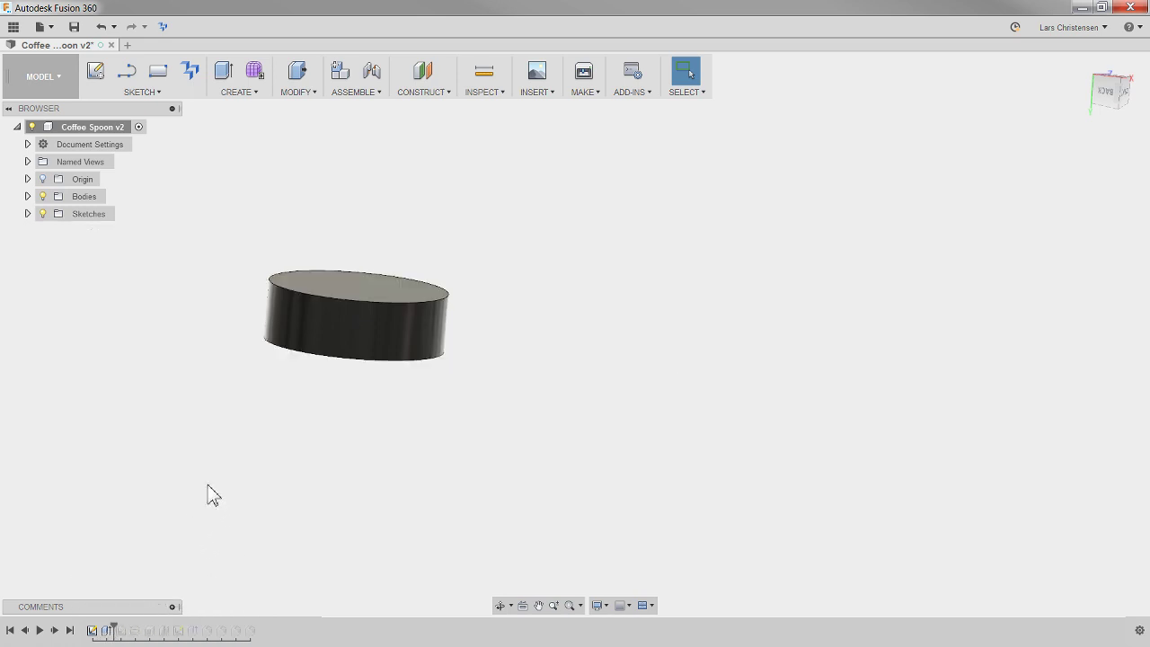
{"action": "middle_click_drag", "start_coordinate": [208, 485], "coordinate": [101, 626], "text": "shift"}
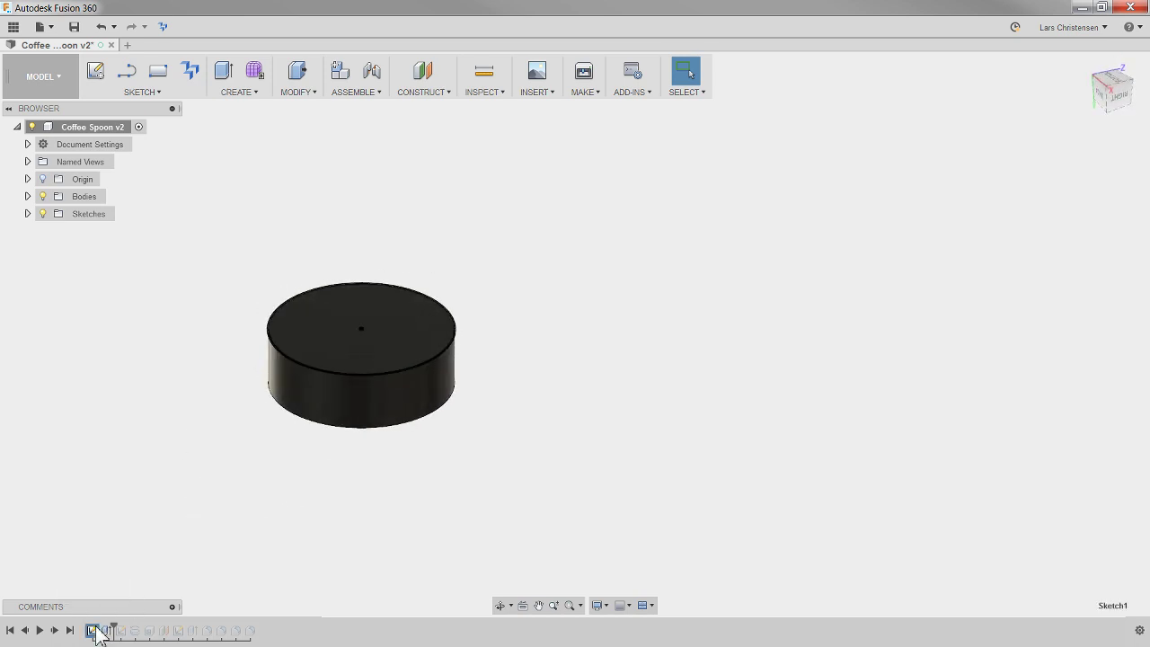
{"action": "right_click", "coordinate": [97, 631]}
{"action": "left_click", "coordinate": [117, 539]}
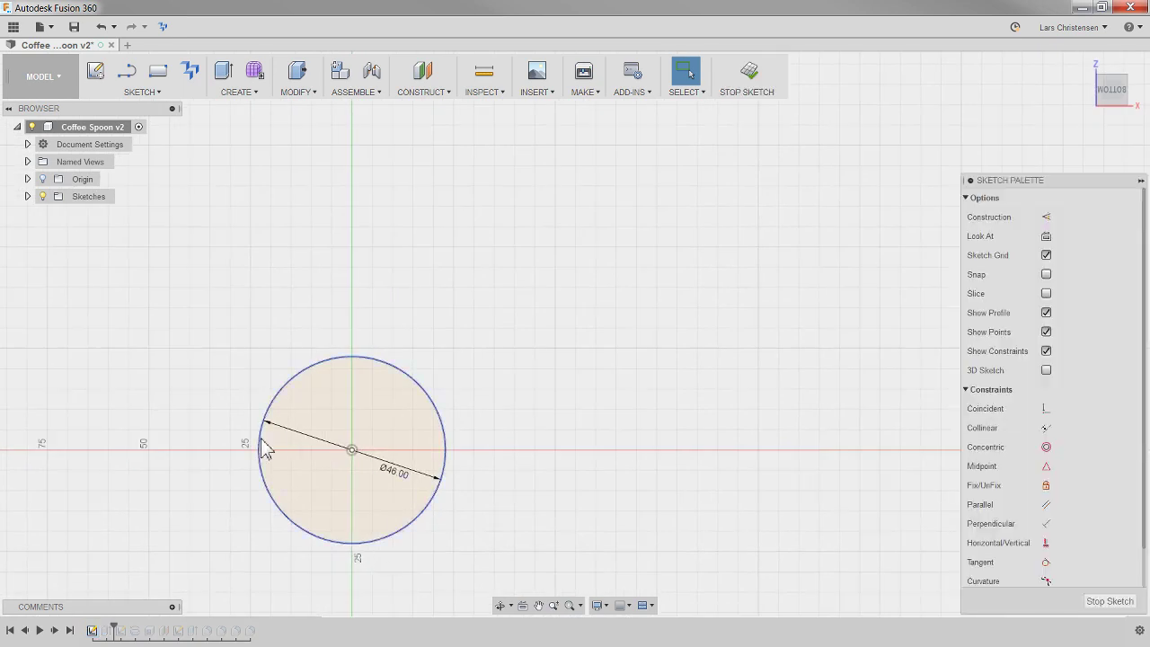
{"action": "left_click", "coordinate": [1109, 600]}
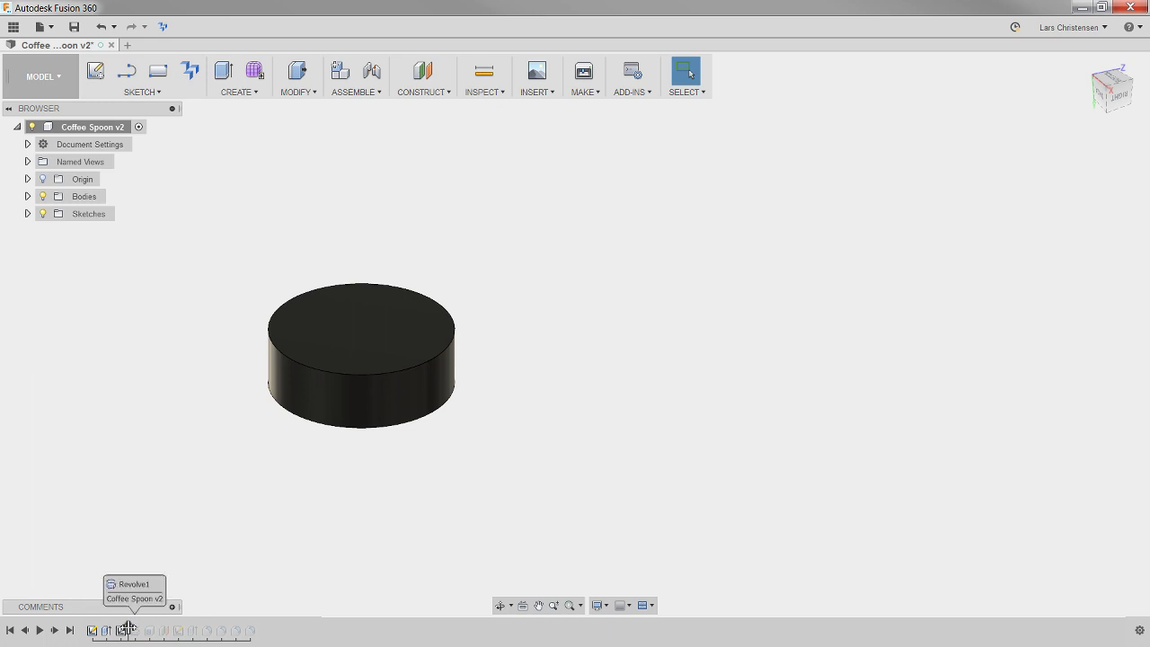
Show Sketch3, advance the design history past the revolve to examine the rounded bowl bottom, and hide the sketch again.
{"action": "left_click", "coordinate": [27, 214]}
{"action": "left_click", "coordinate": [52, 248]}
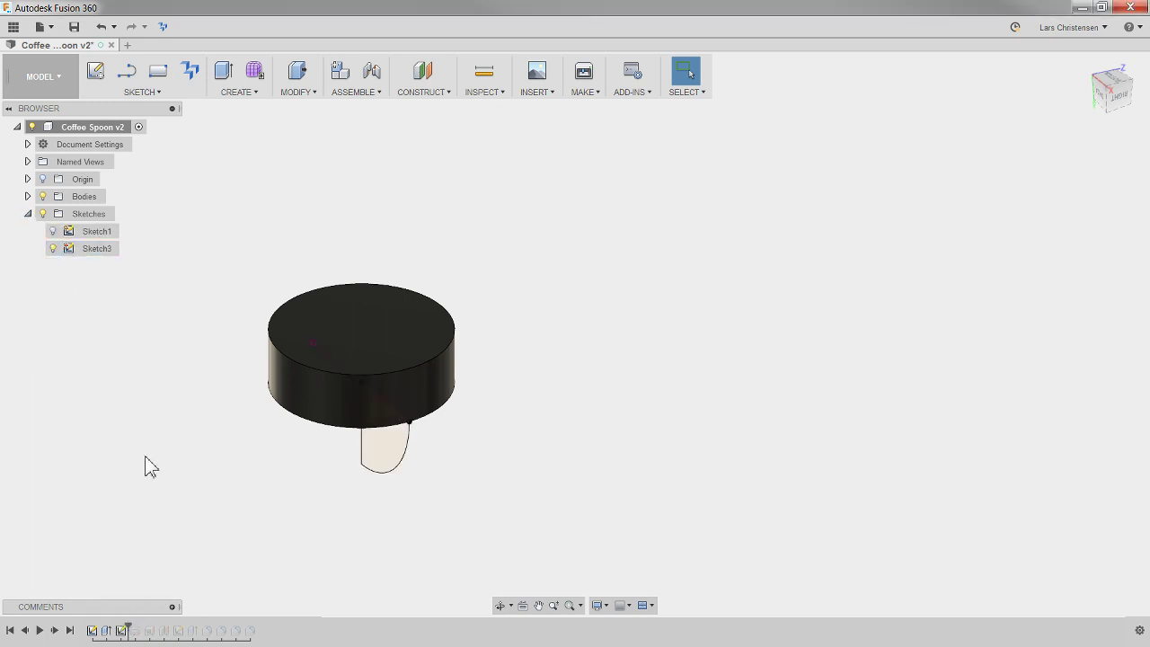
{"action": "mouse_move", "coordinate": [250, 486]}
{"action": "middle_mouse_down", "text": "shift"}
{"action": "mouse_move", "coordinate": [279, 511]}
{"action": "mouse_move", "coordinate": [466, 426]}
{"action": "mouse_move", "coordinate": [454, 440]}
{"action": "mouse_move", "coordinate": [367, 451]}
{"action": "mouse_move", "coordinate": [388, 532]}
{"action": "middle_mouse_up", "text": "shift"}
{"action": "left_click_drag", "start_coordinate": [130, 627], "coordinate": [139, 626]}
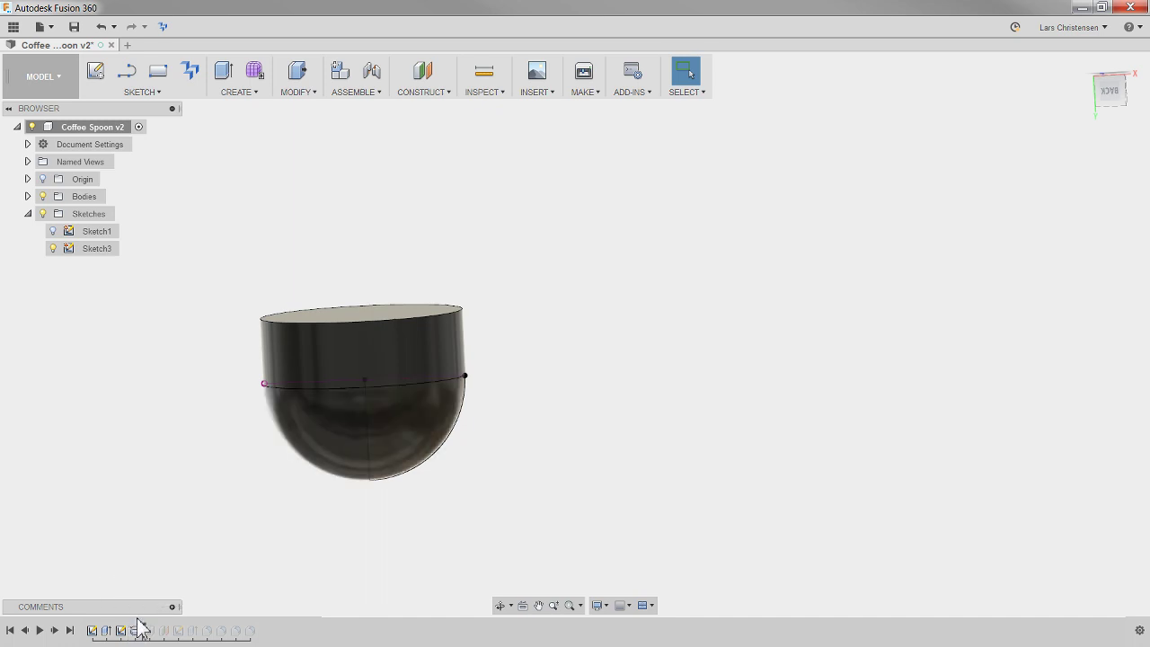
{"action": "left_click", "coordinate": [53, 249]}
{"action": "middle_click_drag", "start_coordinate": [110, 385], "coordinate": [150, 407], "text": "shift"}
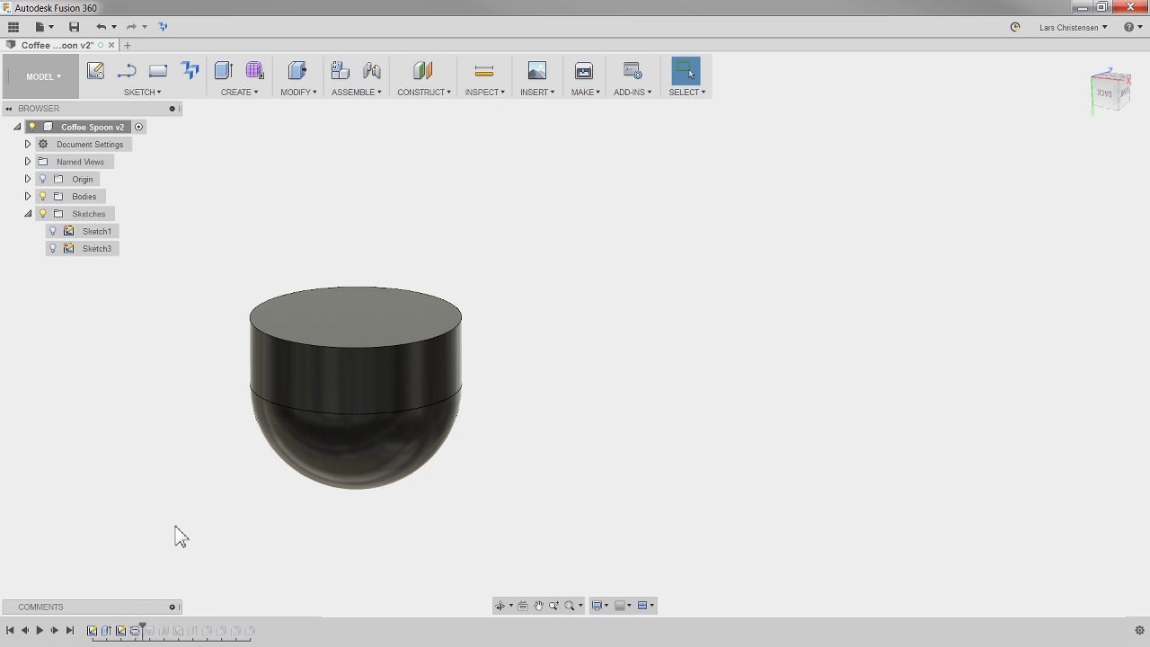
Advance the design history past the bowl's shell and review the shell feature's thickness and direction settings without changing them.
{"action": "middle_click_drag", "start_coordinate": [177, 536], "coordinate": [146, 629], "text": "shift"}
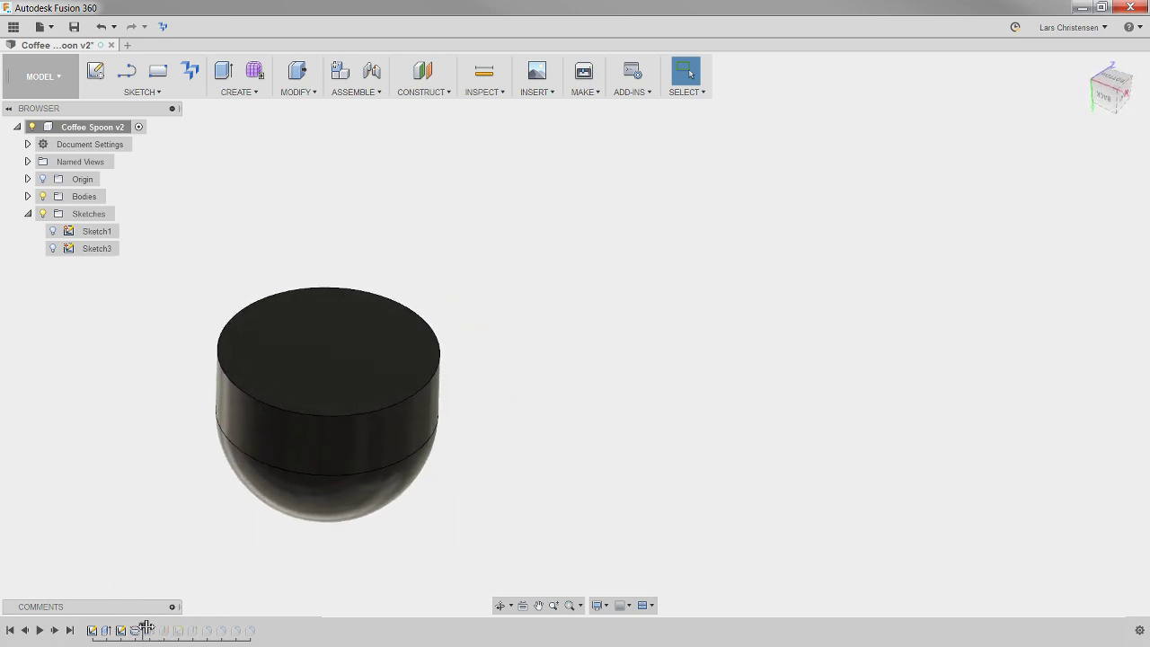
{"action": "left_click_drag", "start_coordinate": [152, 626], "coordinate": [157, 623]}
{"action": "mouse_move", "coordinate": [176, 516]}
{"action": "middle_mouse_down", "text": "shift"}
{"action": "mouse_move", "coordinate": [186, 505]}
{"action": "mouse_move", "coordinate": [388, 566]}
{"action": "mouse_move", "coordinate": [369, 435]}
{"action": "mouse_move", "coordinate": [342, 470]}
{"action": "mouse_move", "coordinate": [497, 422]}
{"action": "mouse_move", "coordinate": [552, 385]}
{"action": "mouse_move", "coordinate": [396, 562]}
{"action": "middle_mouse_up", "text": "shift"}
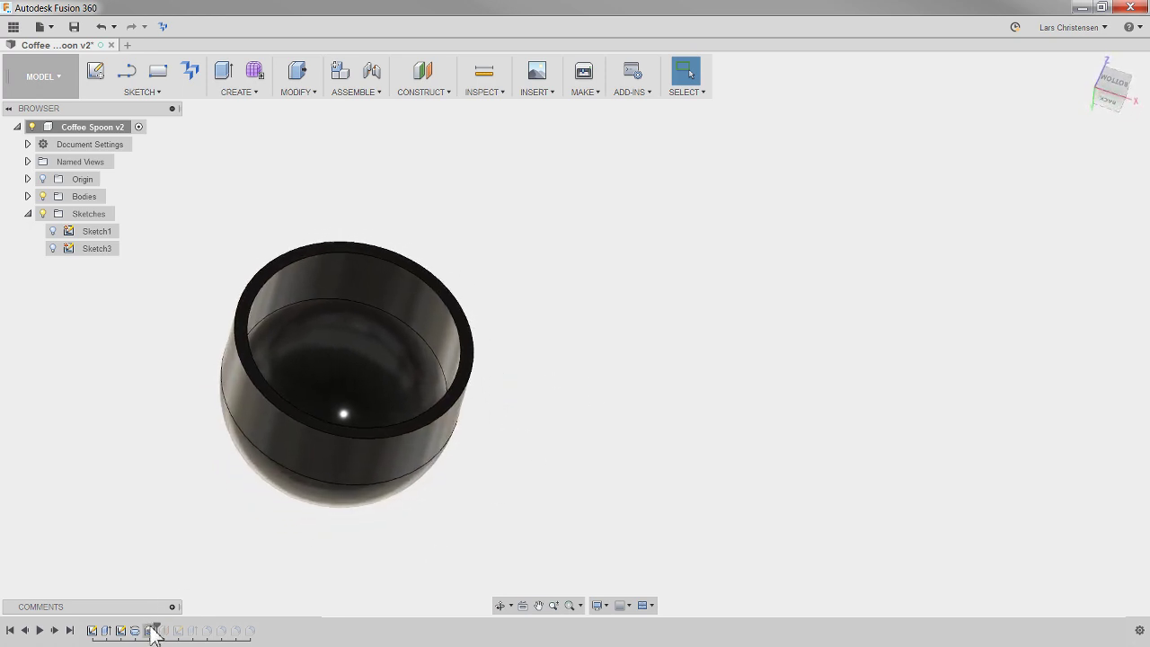
{"action": "right_click", "coordinate": [151, 631]}
{"action": "left_click", "coordinate": [163, 550]}
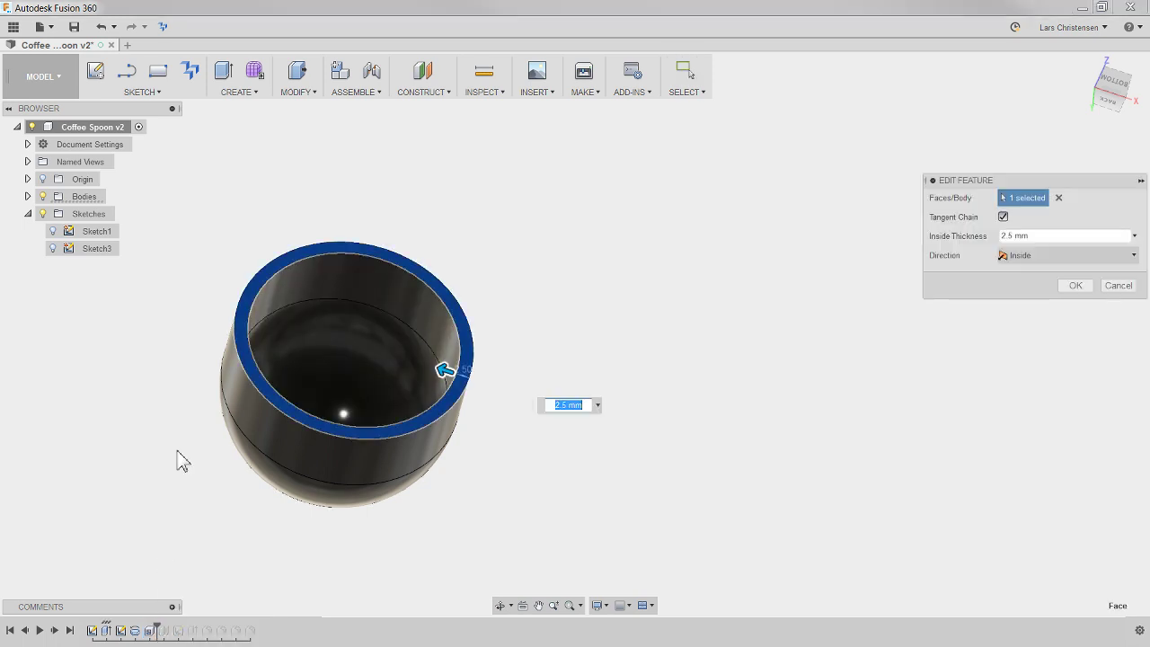
{"action": "middle_click_drag", "start_coordinate": [400, 333], "coordinate": [333, 316], "text": "shift"}
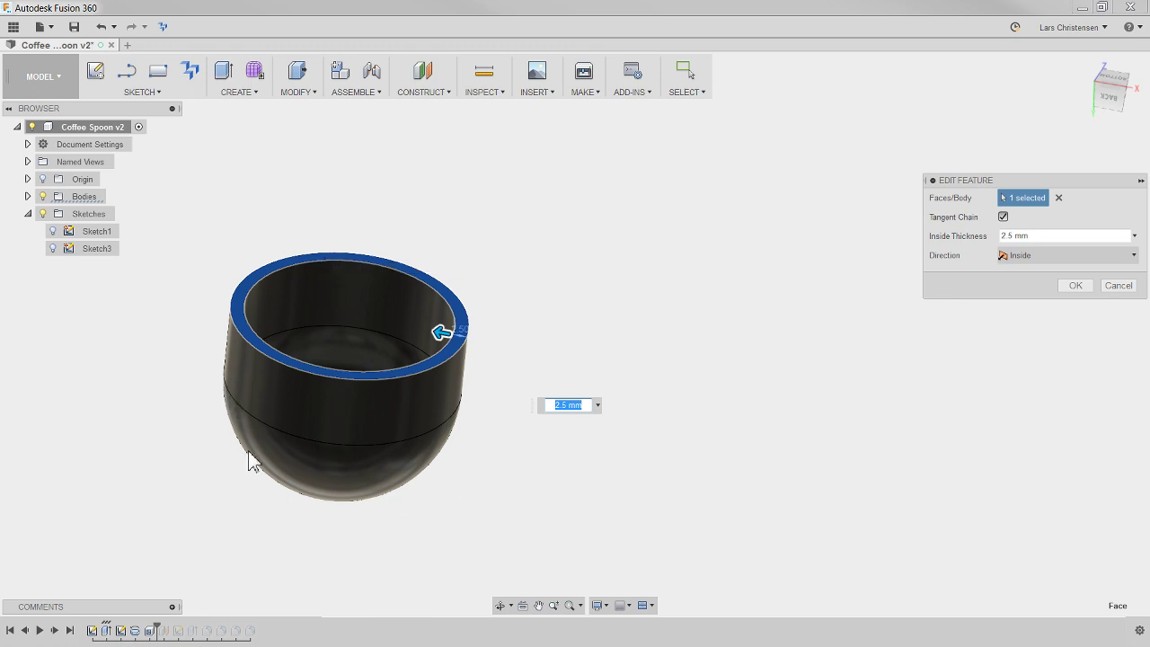
{"action": "left_click", "coordinate": [1113, 286]}
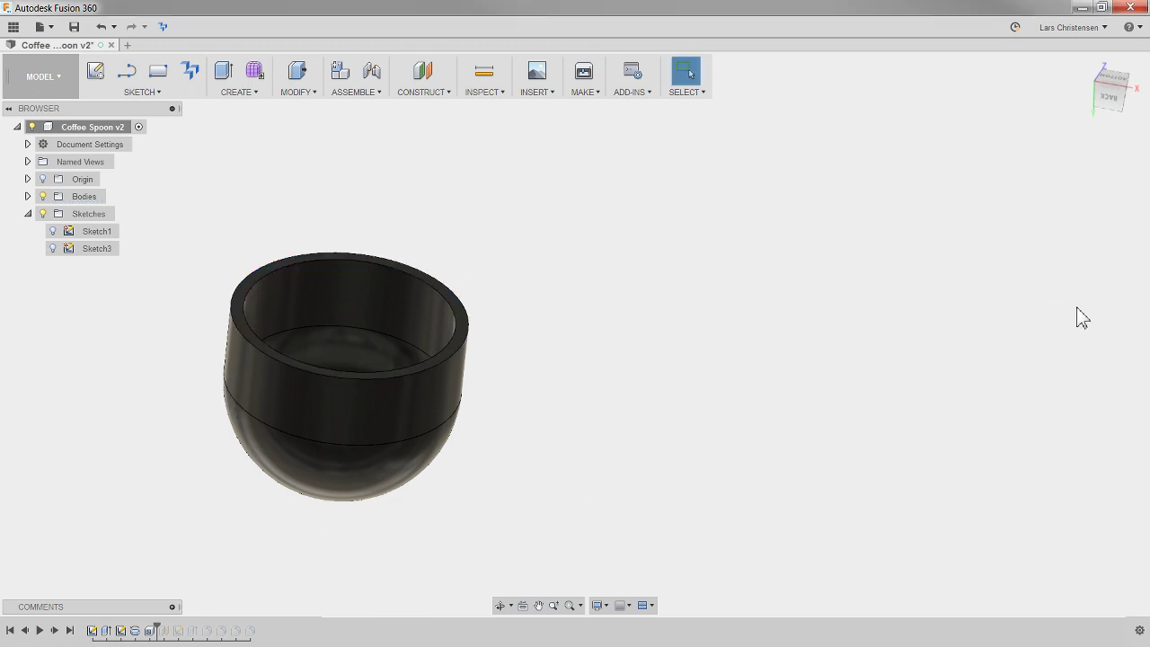
Review the bowl revolve's profile, axis and available operation types, keeping the operation as Join.
{"action": "right_click", "coordinate": [134, 632]}
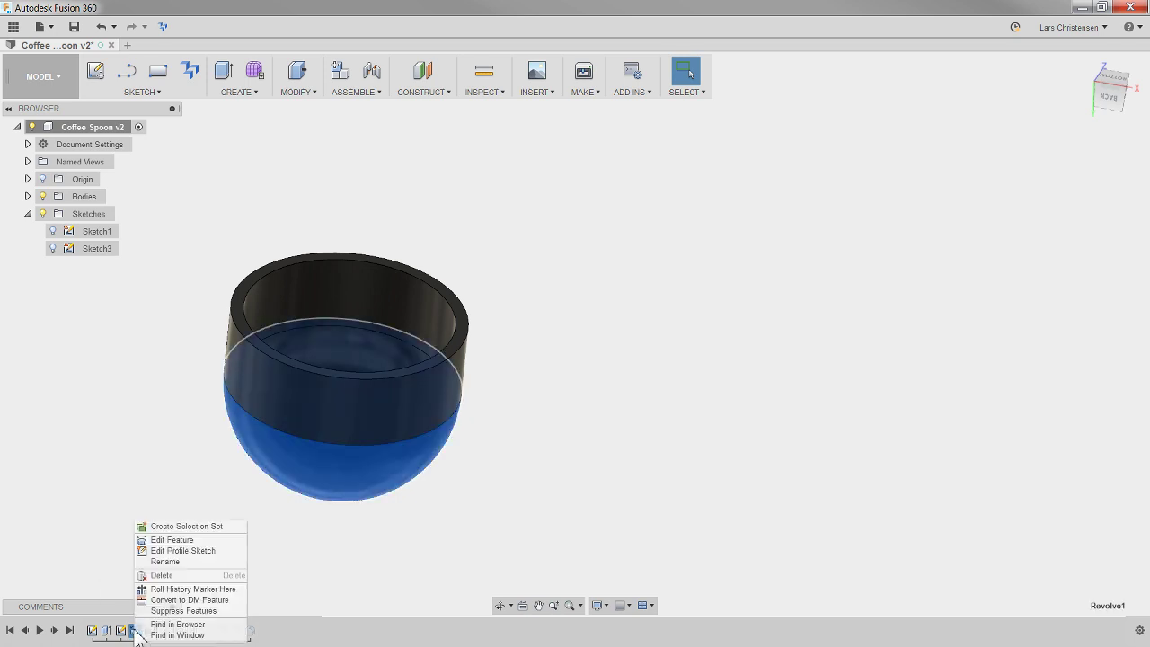
{"action": "left_click", "coordinate": [164, 540]}
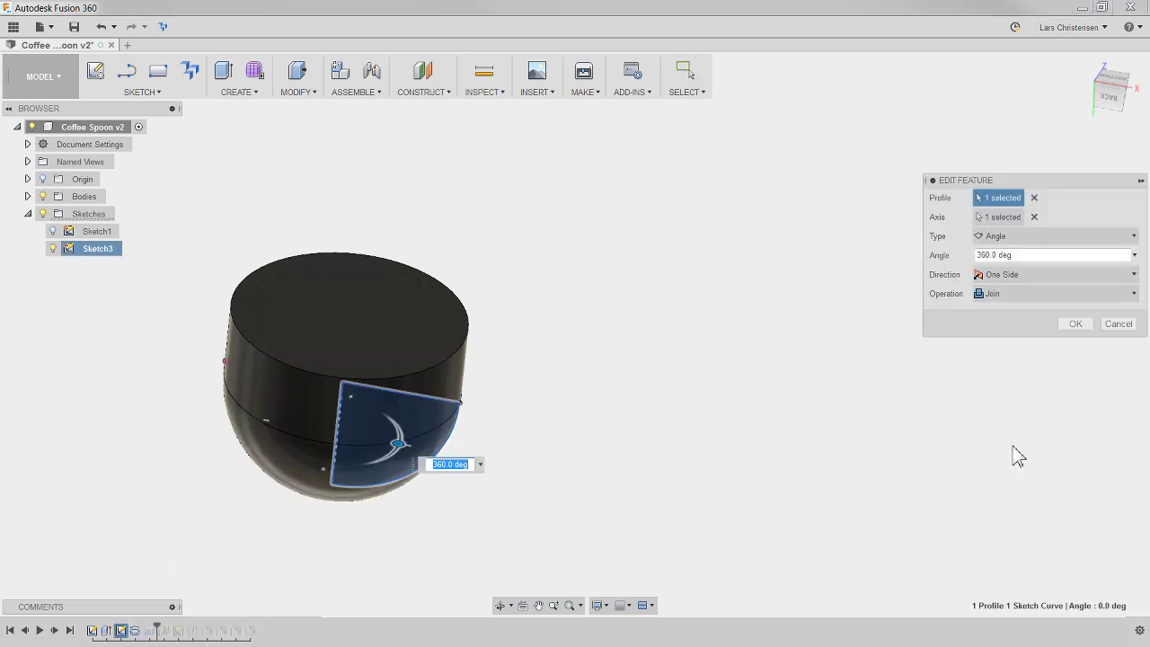
{"action": "left_click", "coordinate": [1032, 296]}
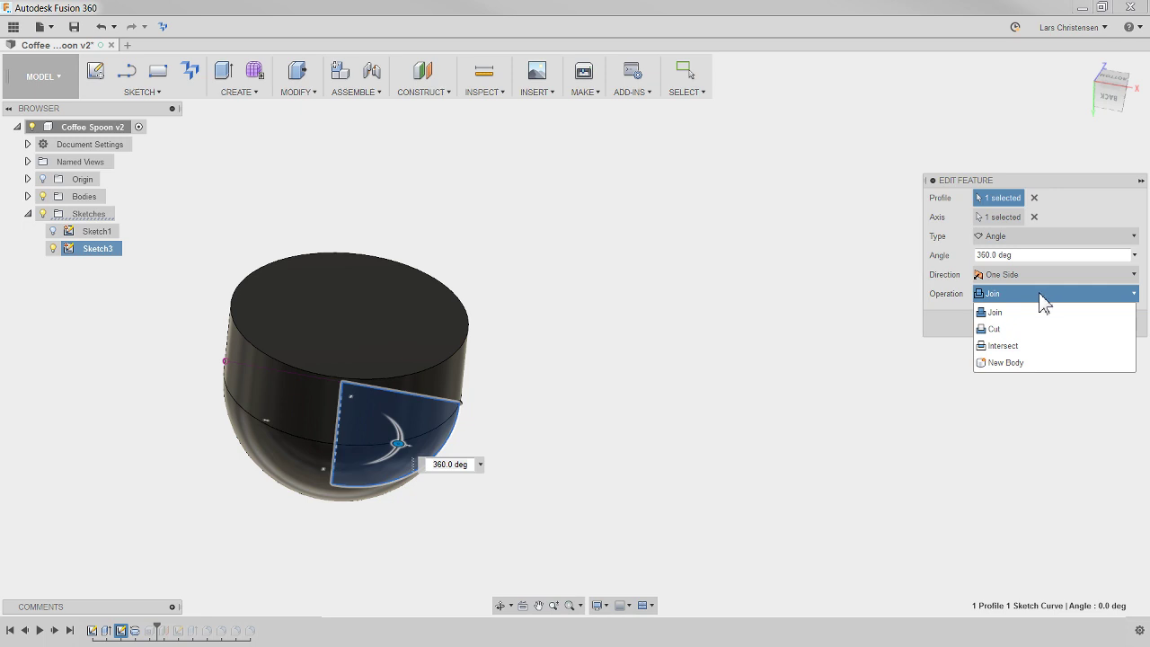
{"action": "left_click", "coordinate": [1038, 296]}
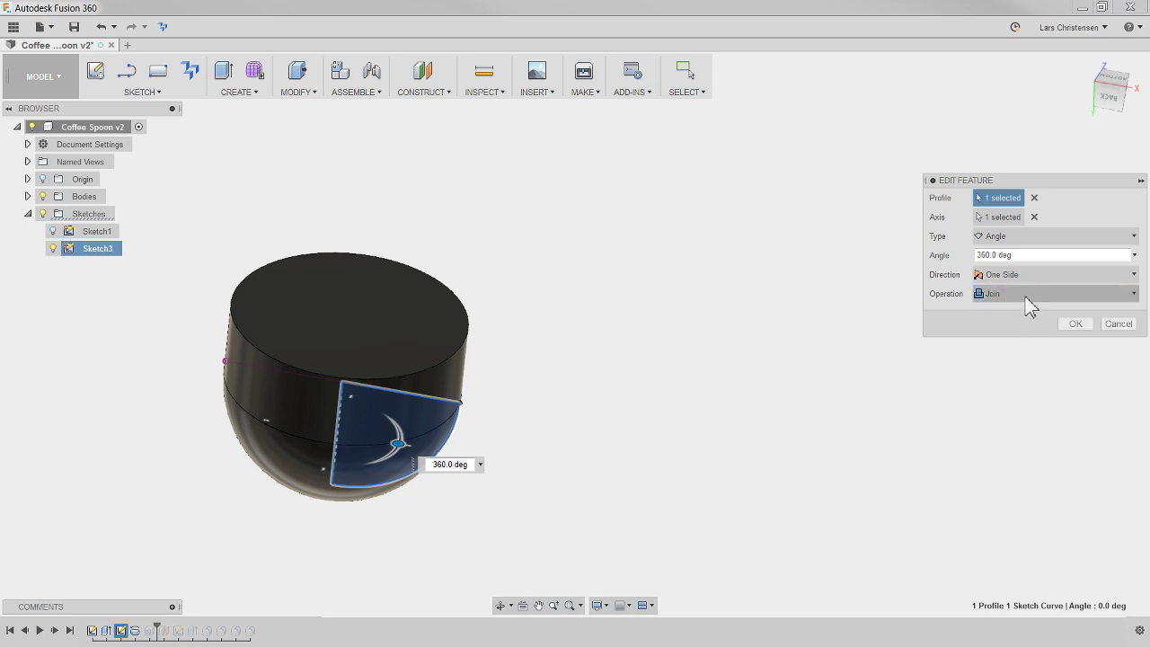
{"action": "middle_click_drag", "start_coordinate": [787, 467], "coordinate": [362, 436], "text": "shift"}
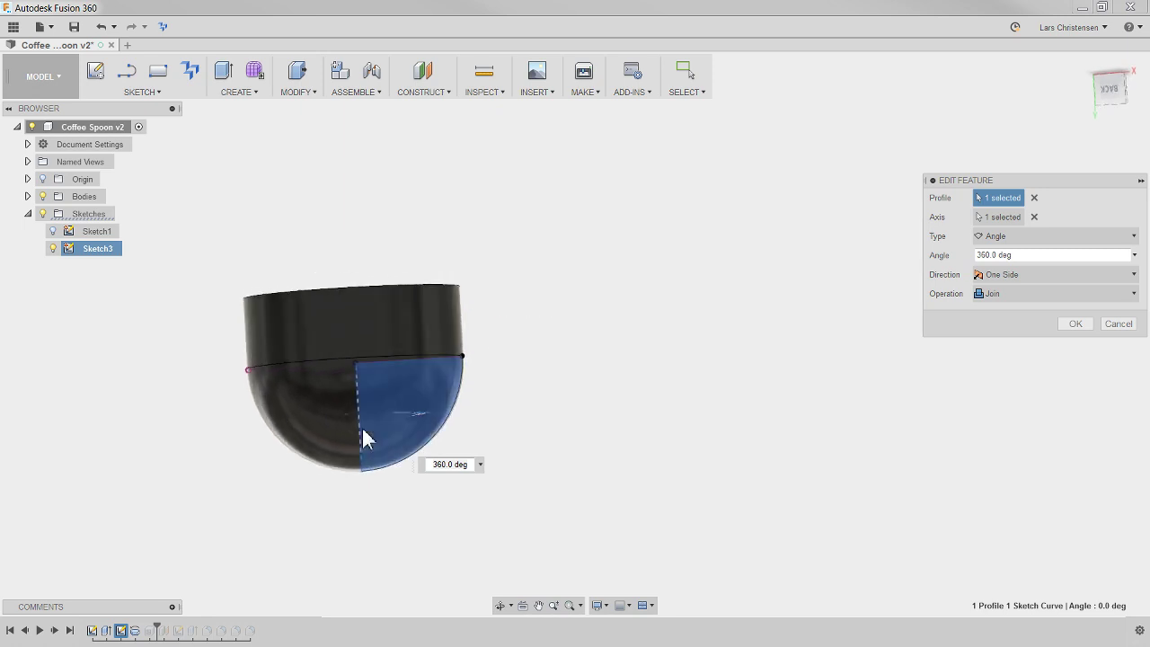
{"action": "left_click", "coordinate": [1075, 330]}
Advance the design history past the offset construction plane and show Plane1 in the model.
{"action": "middle_click_drag", "start_coordinate": [508, 464], "coordinate": [257, 605], "text": "shift"}
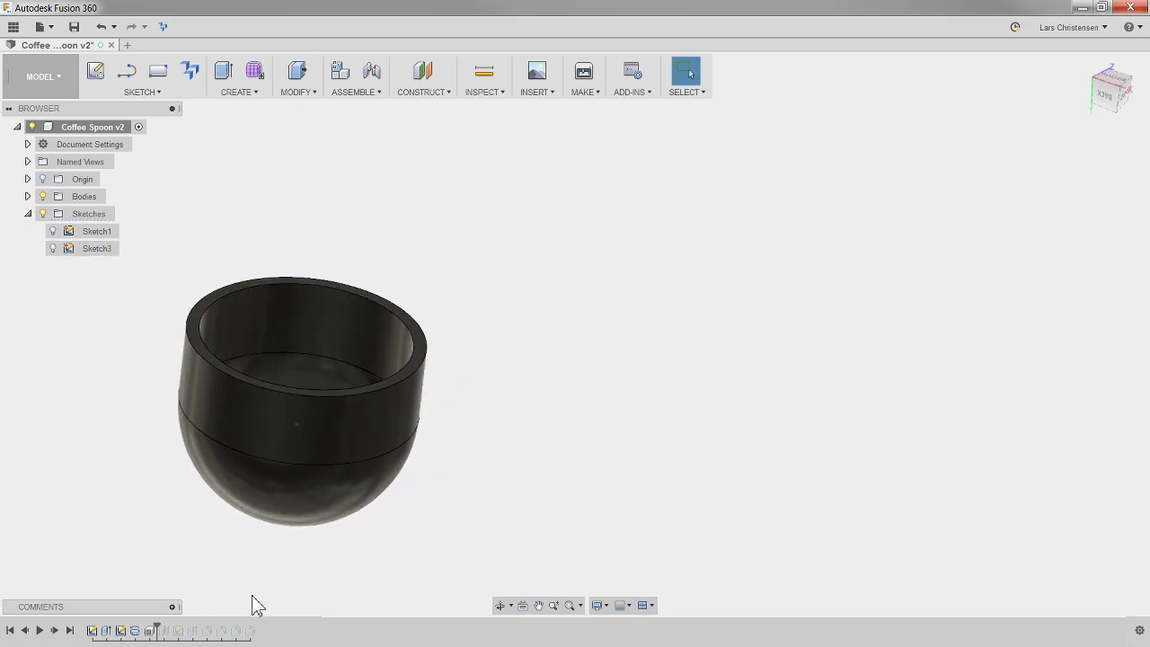
{"action": "left_click_drag", "start_coordinate": [159, 630], "coordinate": [170, 630]}
{"action": "double_click", "coordinate": [165, 629]}
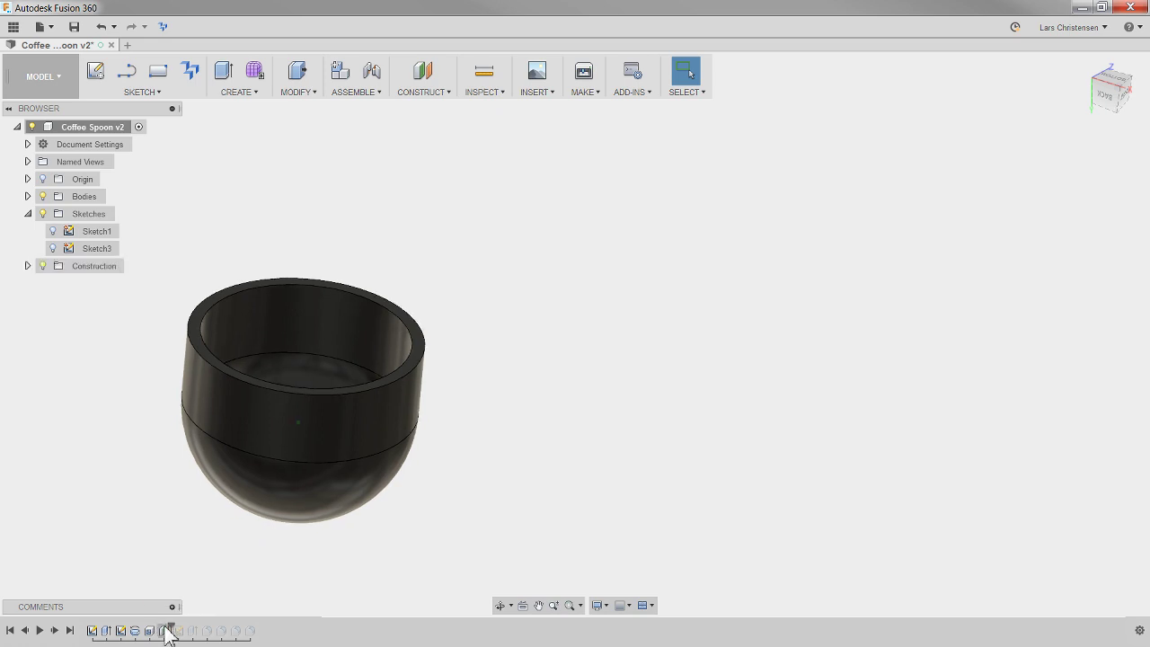
{"action": "left_click", "coordinate": [27, 267]}
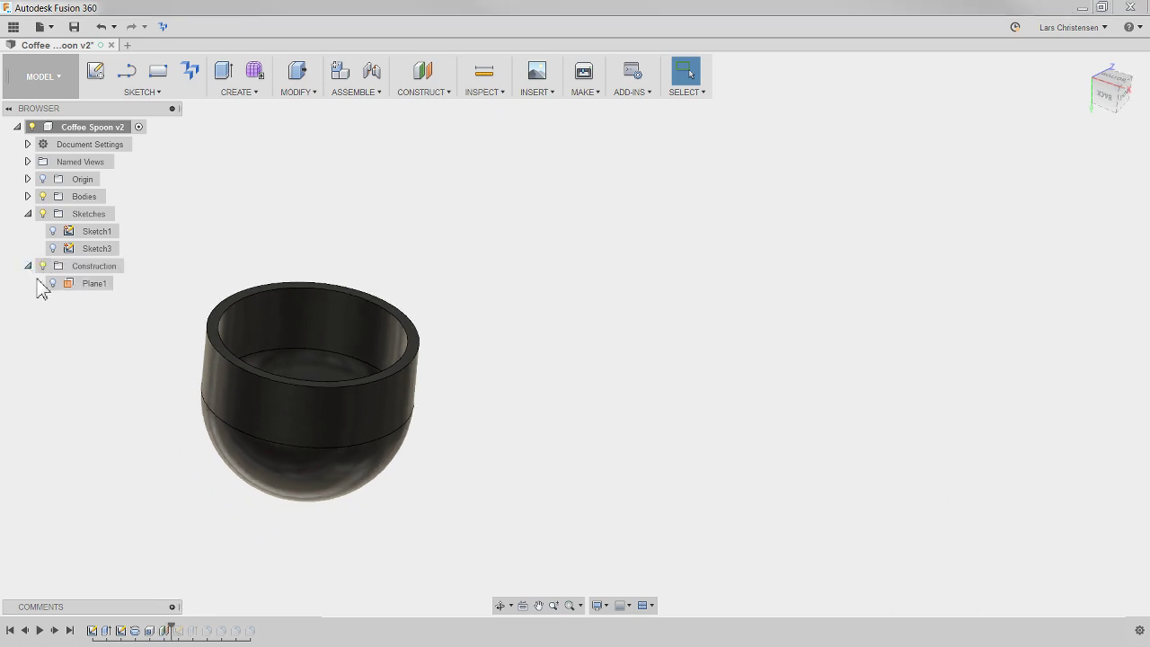
{"action": "left_click", "coordinate": [53, 282]}
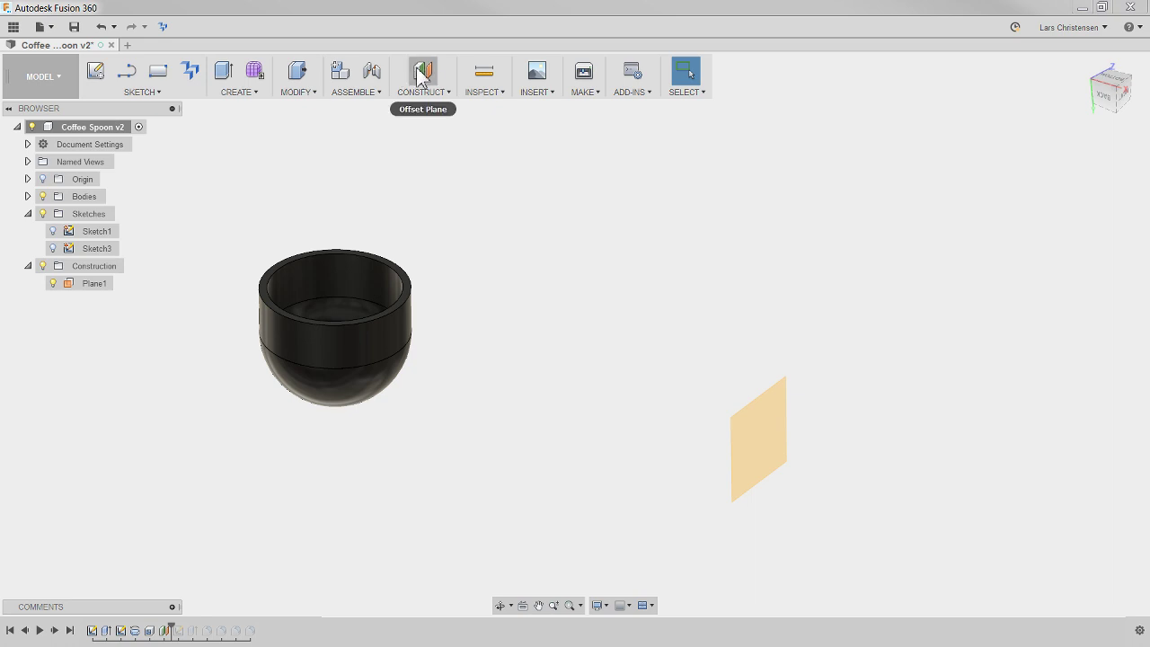
Advance the design history past Sketch4 and examine the scalloped handle profile sketch and its dimensions.
{"action": "left_click_drag", "start_coordinate": [171, 629], "coordinate": [183, 628]}
{"action": "right_click", "coordinate": [178, 630]}
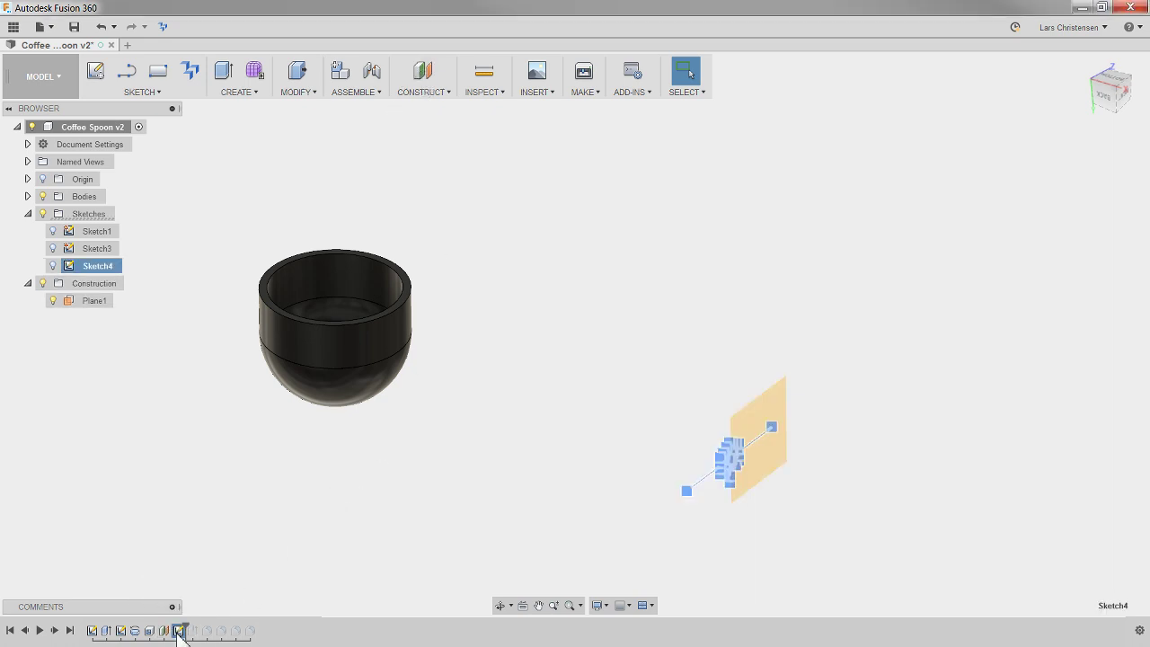
{"action": "left_click", "coordinate": [213, 539]}
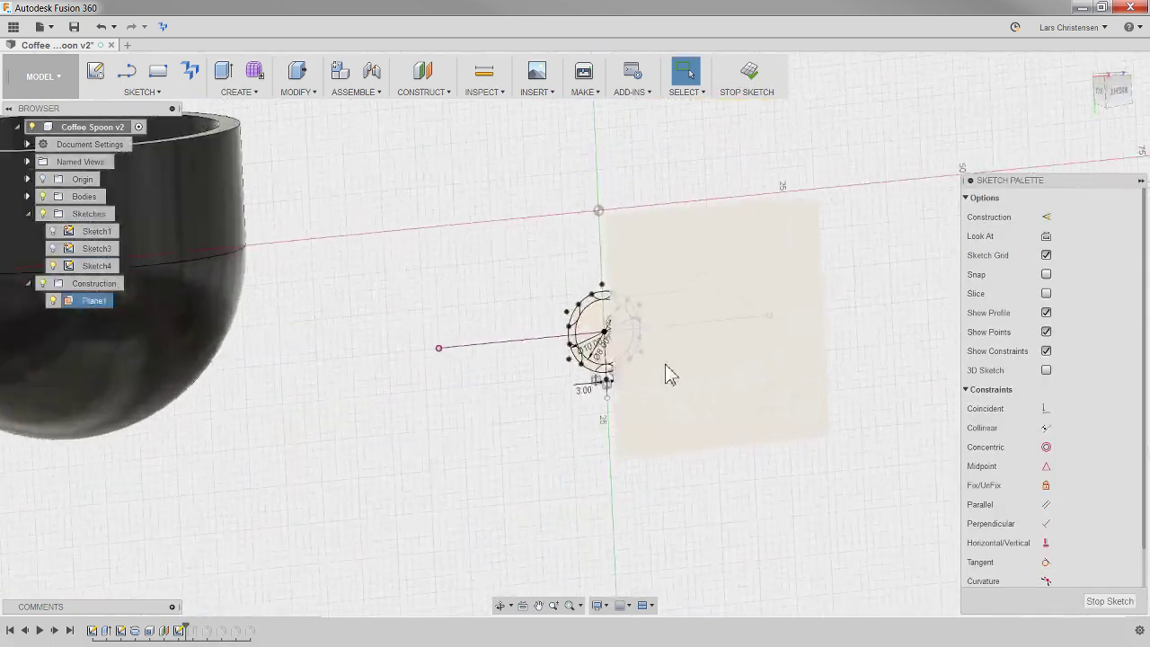
{"action": "scroll", "coordinate": [589, 350], "scroll_direction": "up", "scroll_amount": 5}
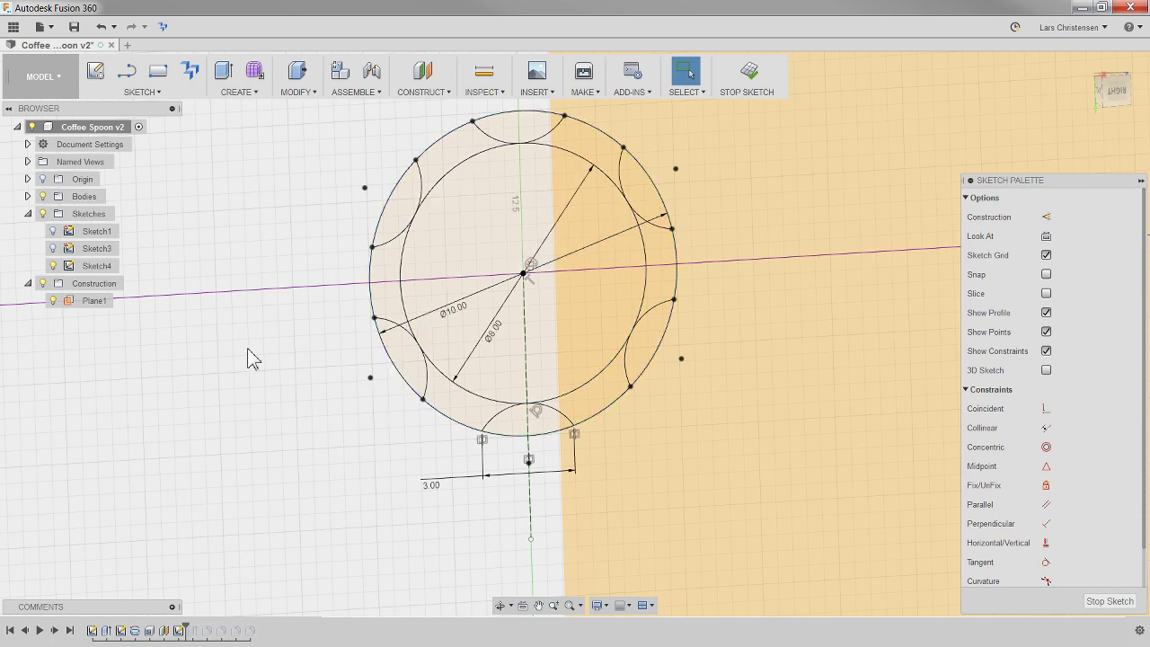
{"action": "left_click", "coordinate": [1109, 600]}
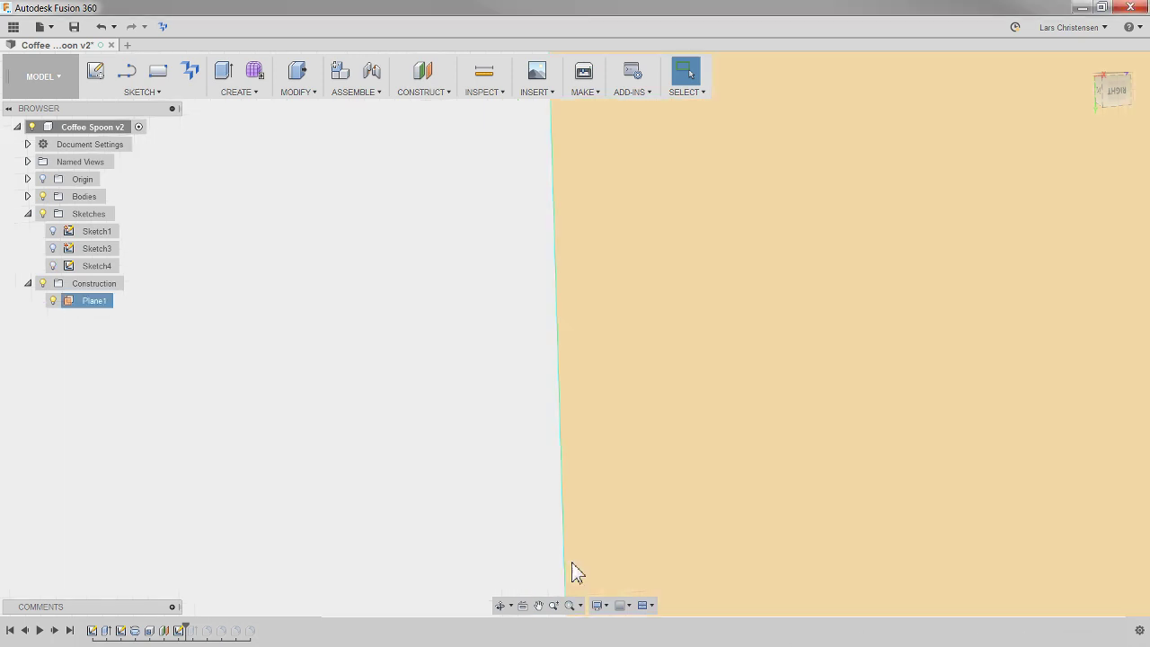
Advance the design history past the handle extrusion and examine how the handle runs from the plane to the bowl.
{"action": "scroll", "coordinate": [336, 560], "scroll_direction": "down", "scroll_amount": 5}
{"action": "scroll", "coordinate": [409, 503], "scroll_direction": "down", "scroll_amount": 5}
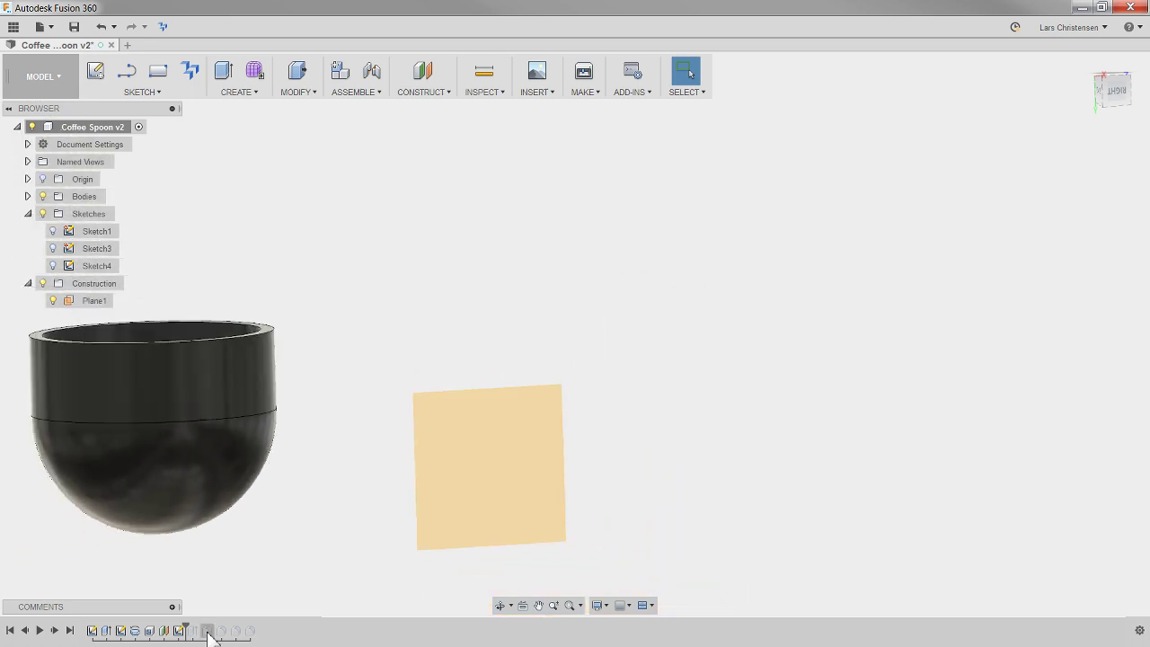
{"action": "left_click_drag", "start_coordinate": [189, 629], "coordinate": [200, 628]}
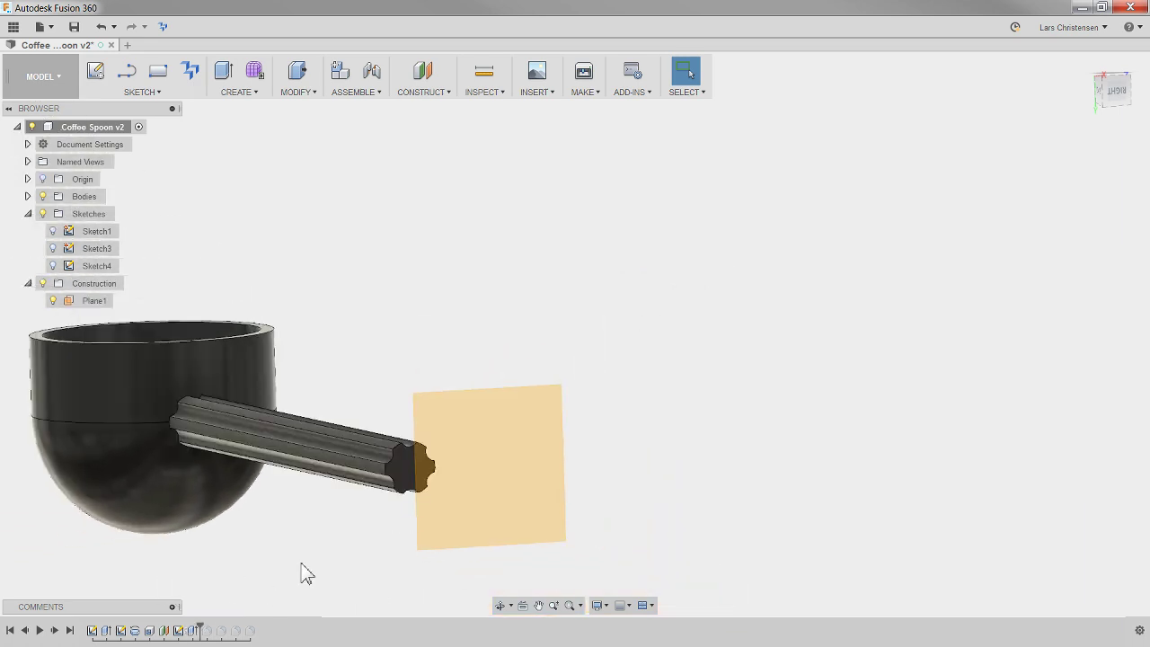
{"action": "middle_click_drag", "start_coordinate": [316, 557], "coordinate": [273, 407], "text": "shift"}
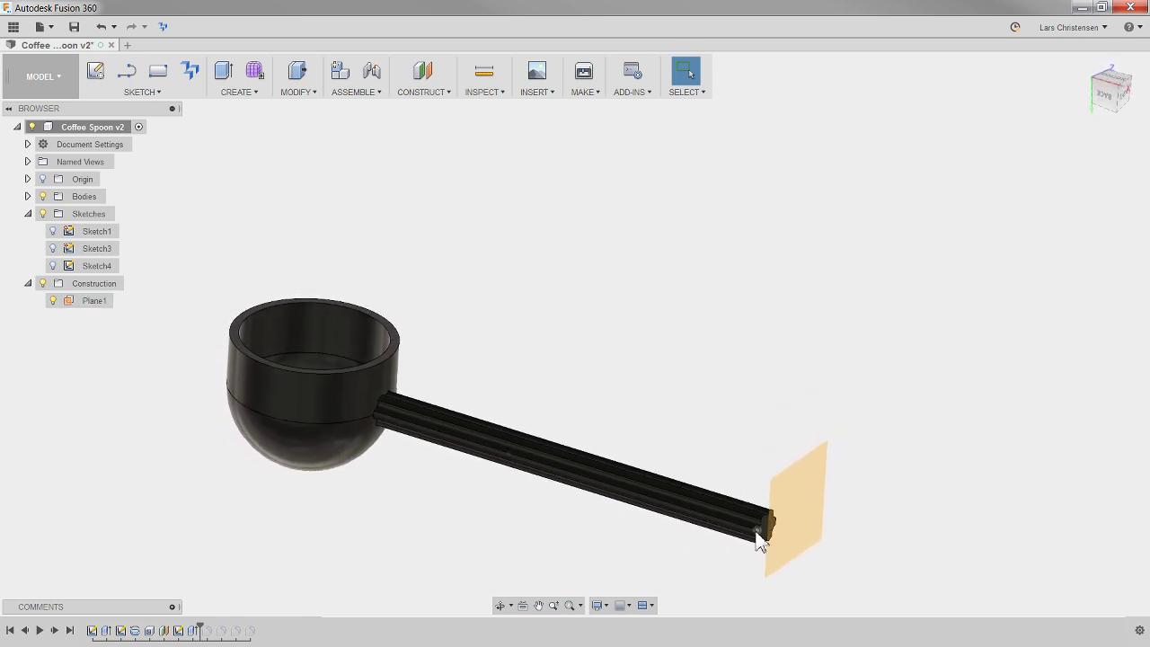
{"action": "middle_click_drag", "start_coordinate": [756, 530], "coordinate": [381, 440], "text": "shift"}
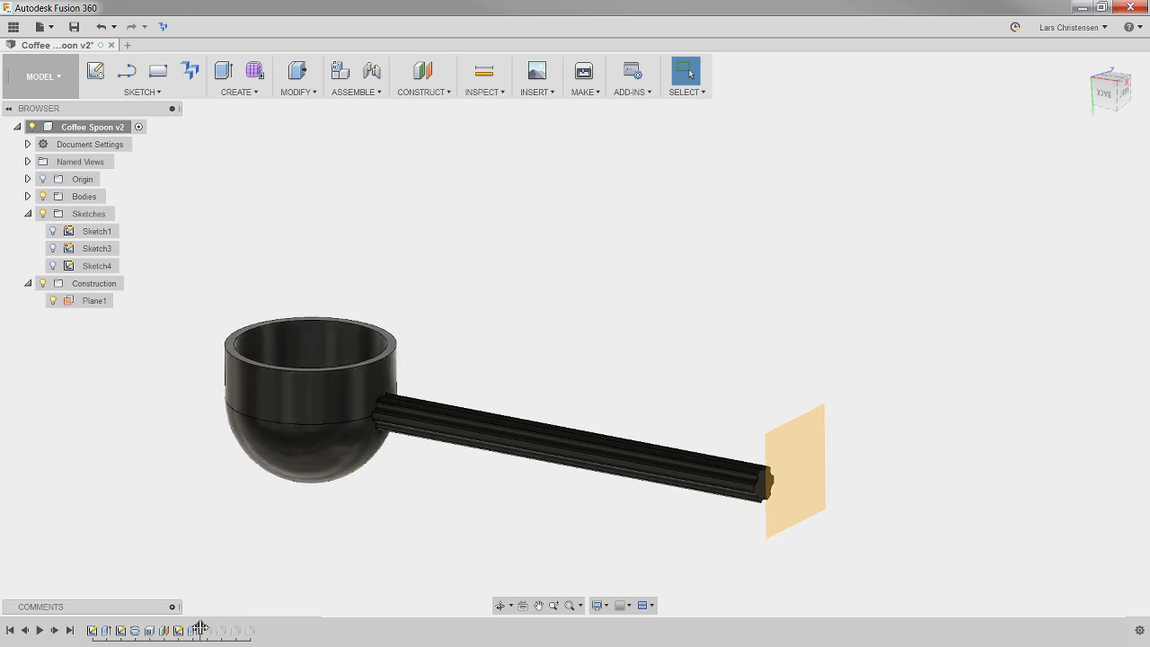
Restore the design history to its end, past all the fillets, and hide Plane1.
{"action": "left_click_drag", "start_coordinate": [217, 626], "coordinate": [257, 627]}
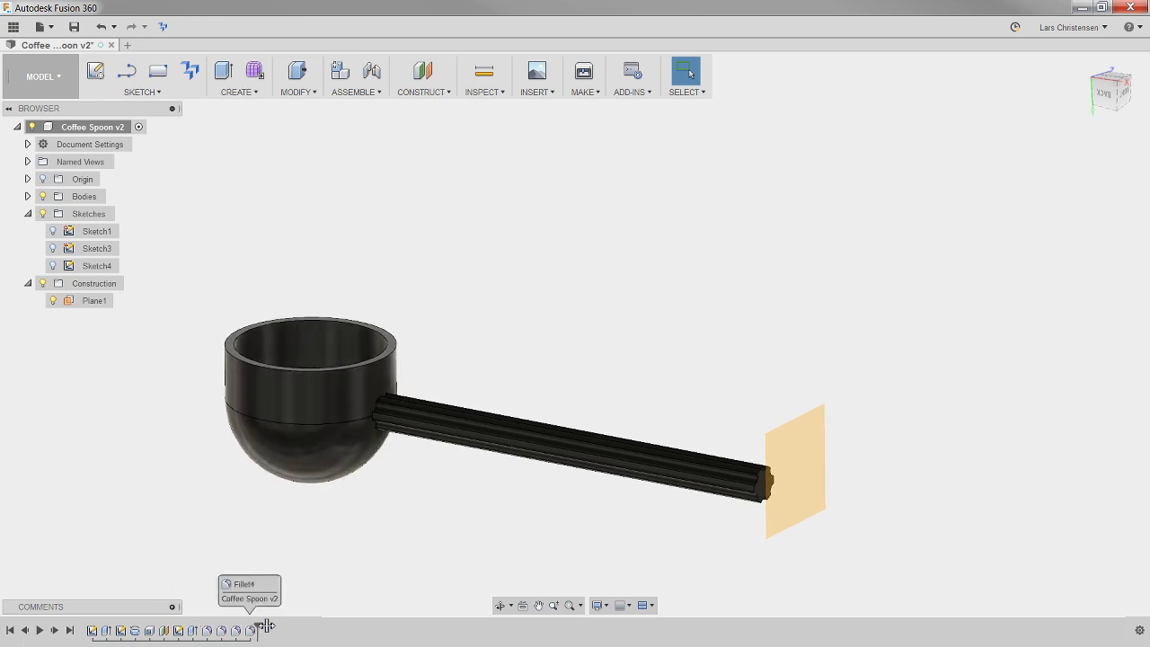
{"action": "middle_click_drag", "start_coordinate": [497, 543], "coordinate": [489, 541], "text": "shift"}
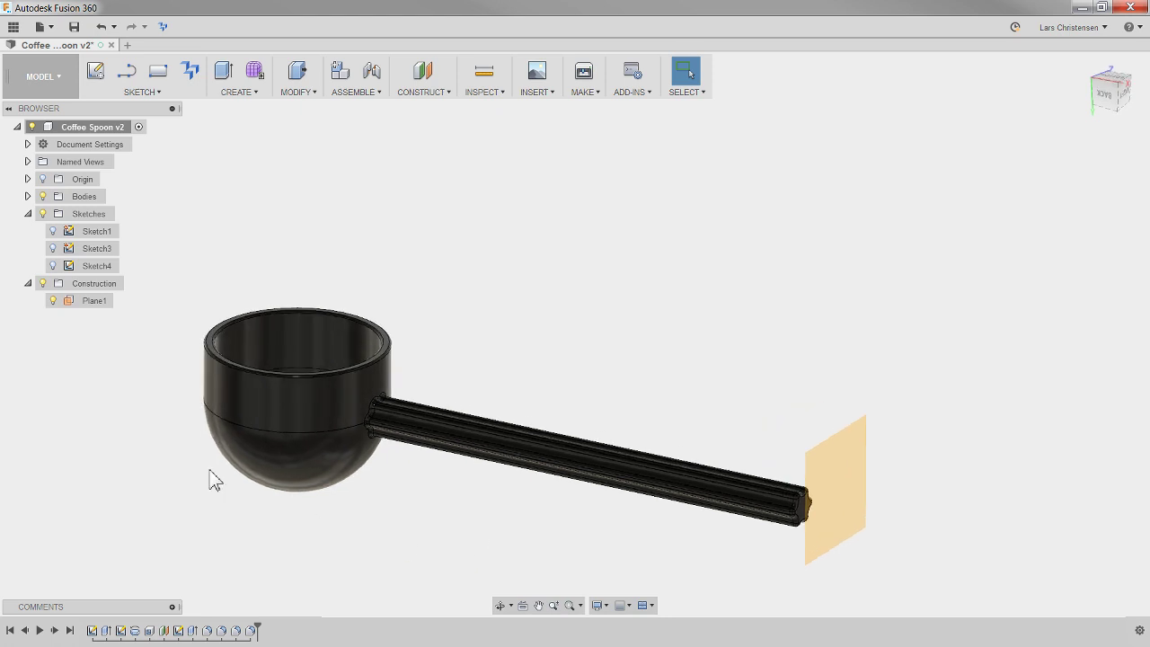
{"action": "left_click", "coordinate": [52, 301]}
{"action": "middle_click_drag", "start_coordinate": [103, 482], "coordinate": [9, 422], "text": "shift"}
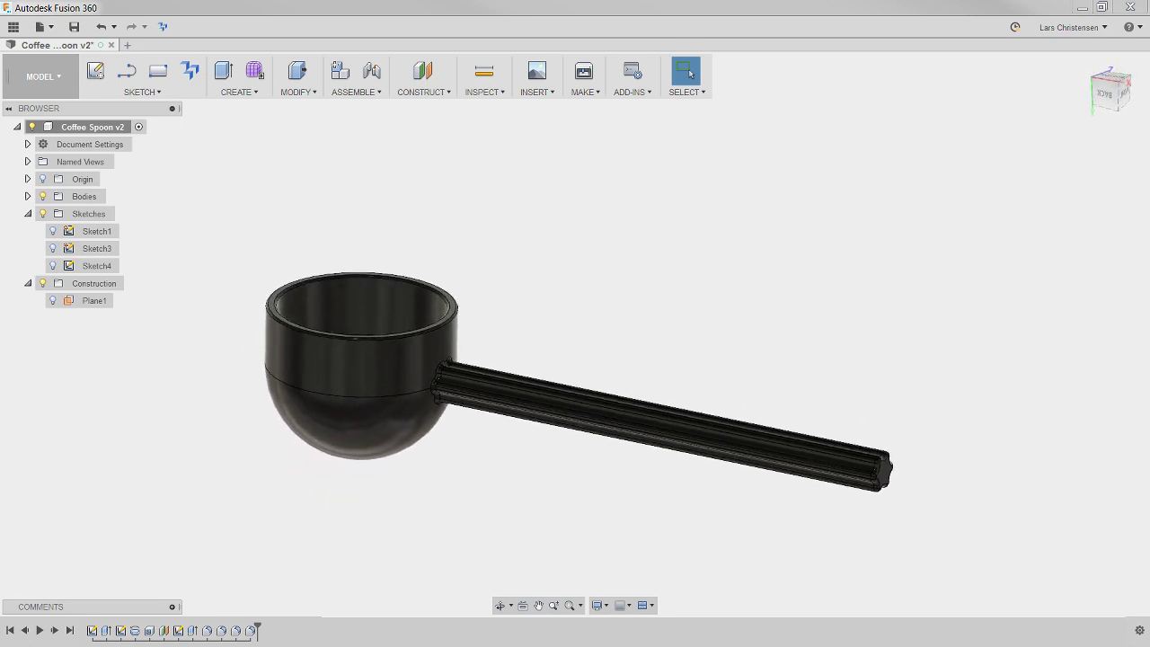
{"action": "left_click", "coordinate": [28, 215]}
{"action": "mouse_move", "coordinate": [128, 385]}
{"action": "middle_mouse_down", "text": "shift"}
{"action": "mouse_move", "coordinate": [170, 413]}
{"action": "mouse_move", "coordinate": [201, 381]}
{"action": "middle_mouse_up", "text": "shift"}
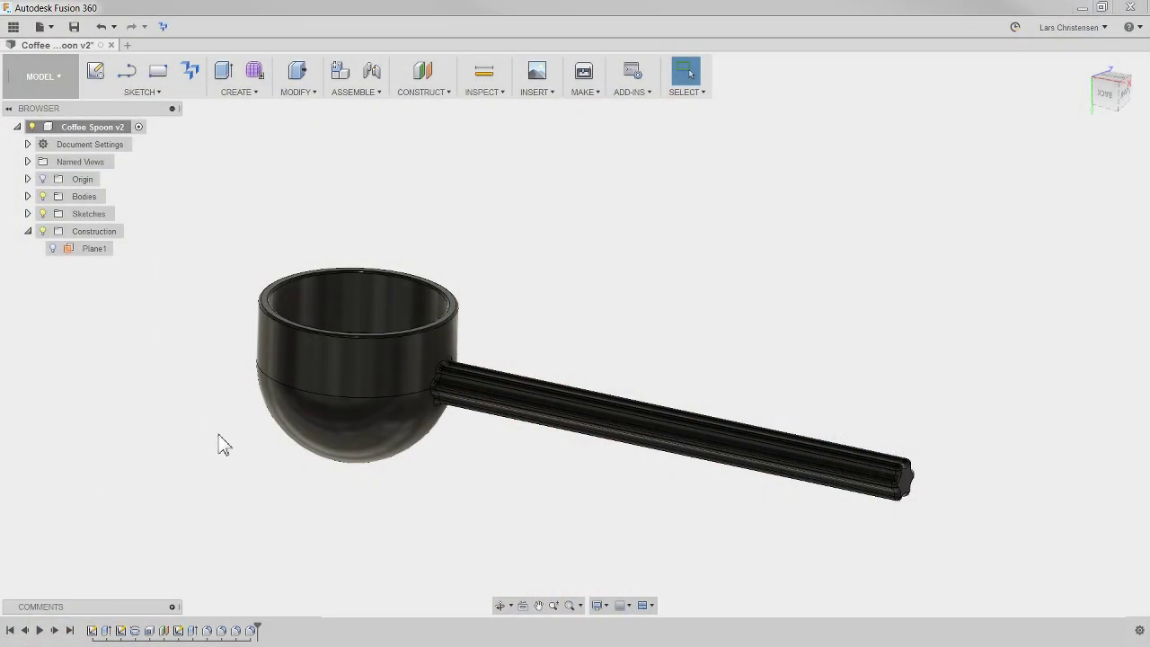
Create a new blank design.
{"action": "middle_click_drag", "start_coordinate": [188, 444], "coordinate": [209, 501], "text": "shift"}
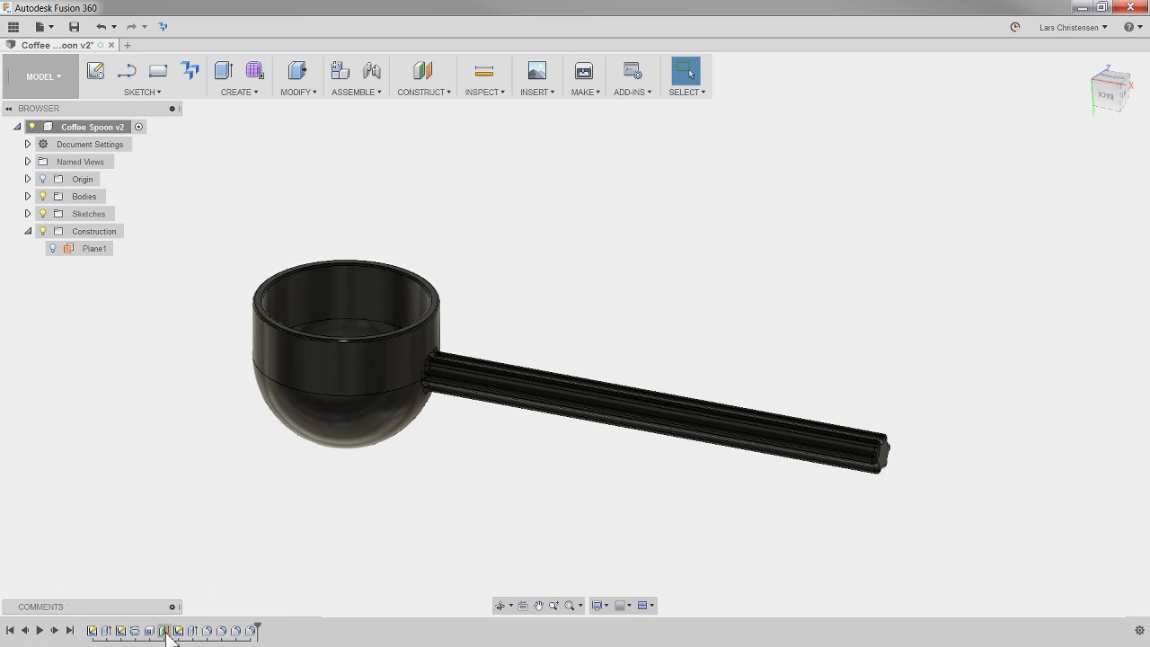
{"action": "left_click", "coordinate": [126, 44]}
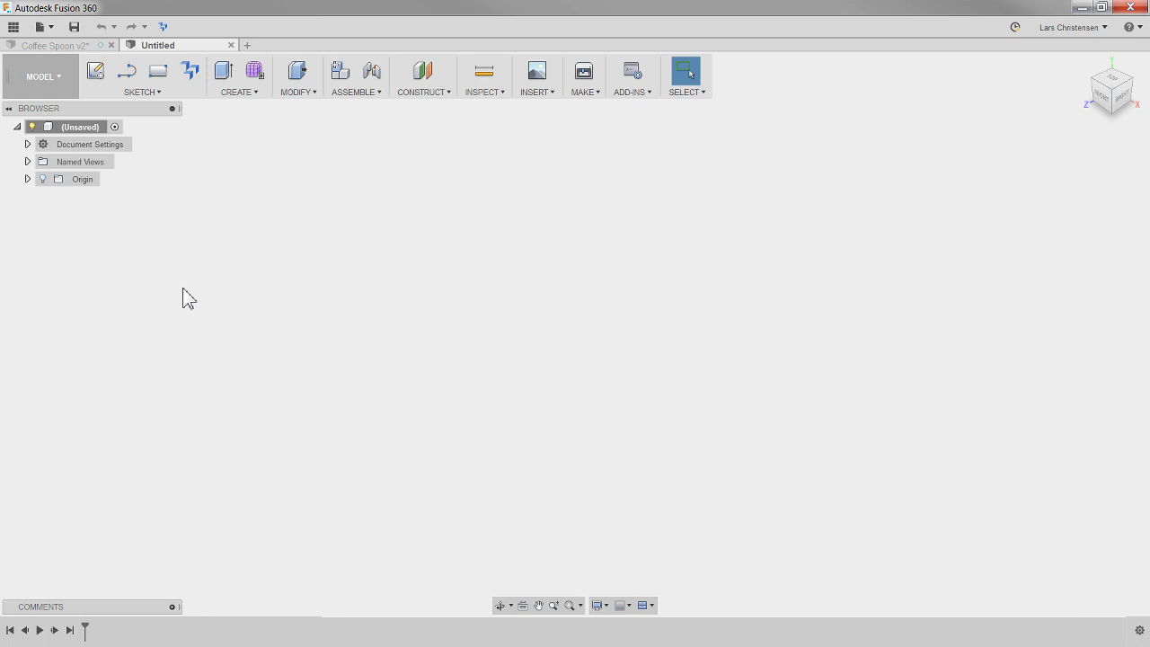
Roll the finished Coffee Spoon's history back to its first extrusion, advance past the bowl features, examine the bowl, and return to the untitled design.
{"action": "left_click", "coordinate": [60, 44]}
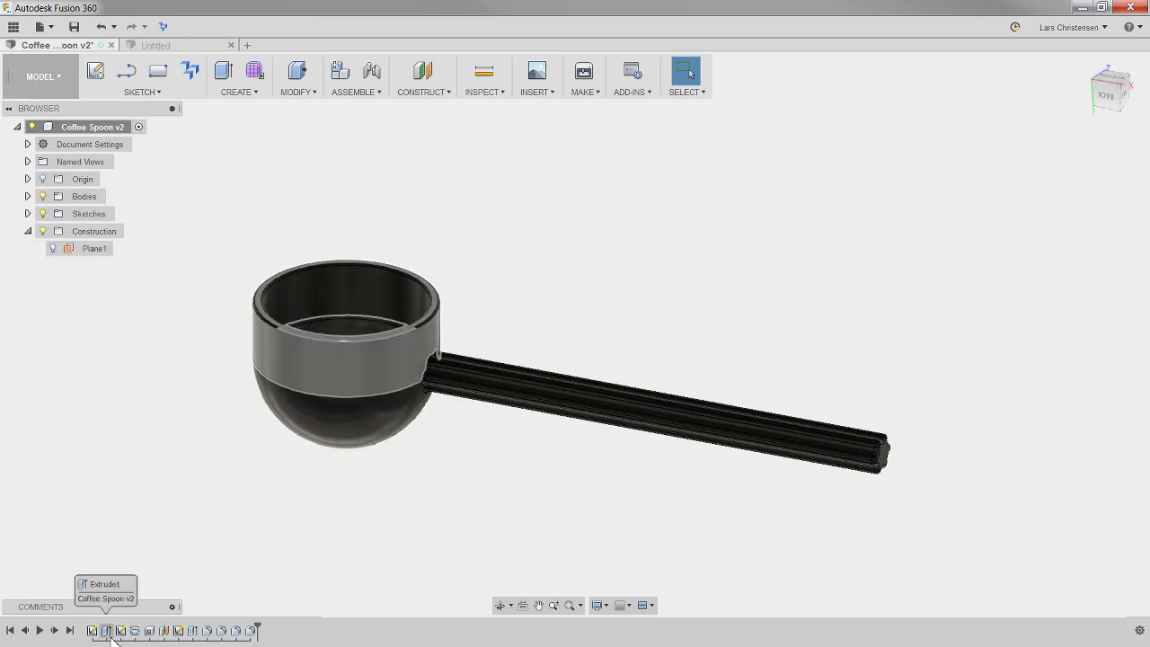
{"action": "left_click_drag", "start_coordinate": [259, 627], "coordinate": [114, 628]}
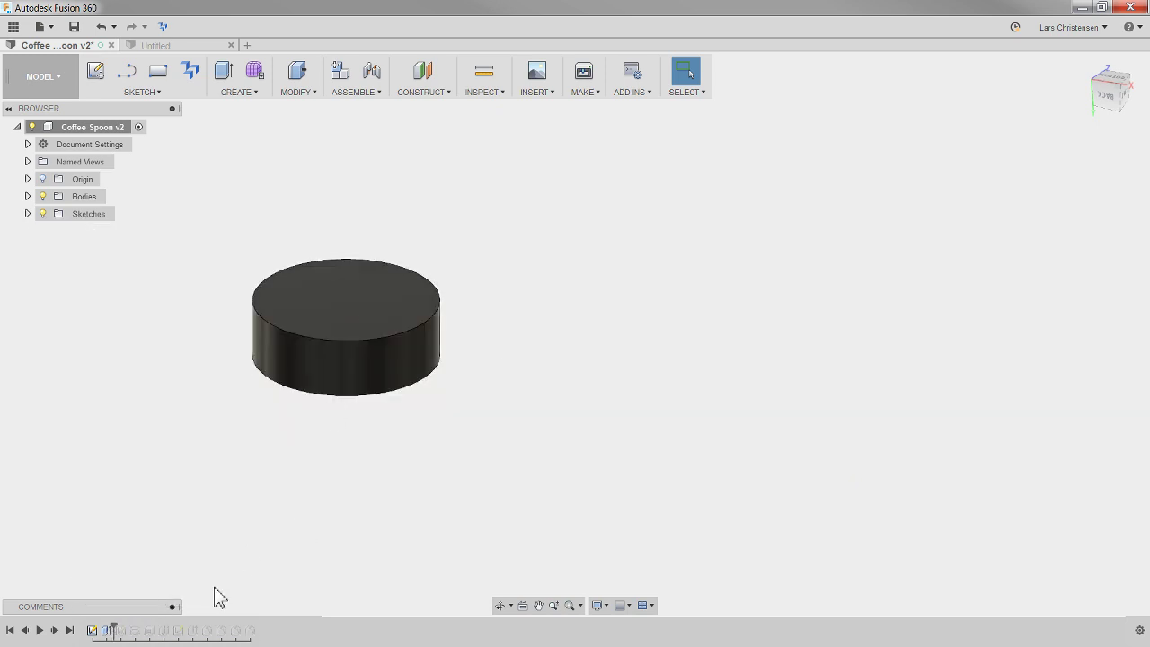
{"action": "left_click_drag", "start_coordinate": [115, 628], "coordinate": [142, 629]}
{"action": "middle_click_drag", "start_coordinate": [275, 531], "coordinate": [208, 179], "text": "shift"}
{"action": "left_click", "coordinate": [153, 47]}
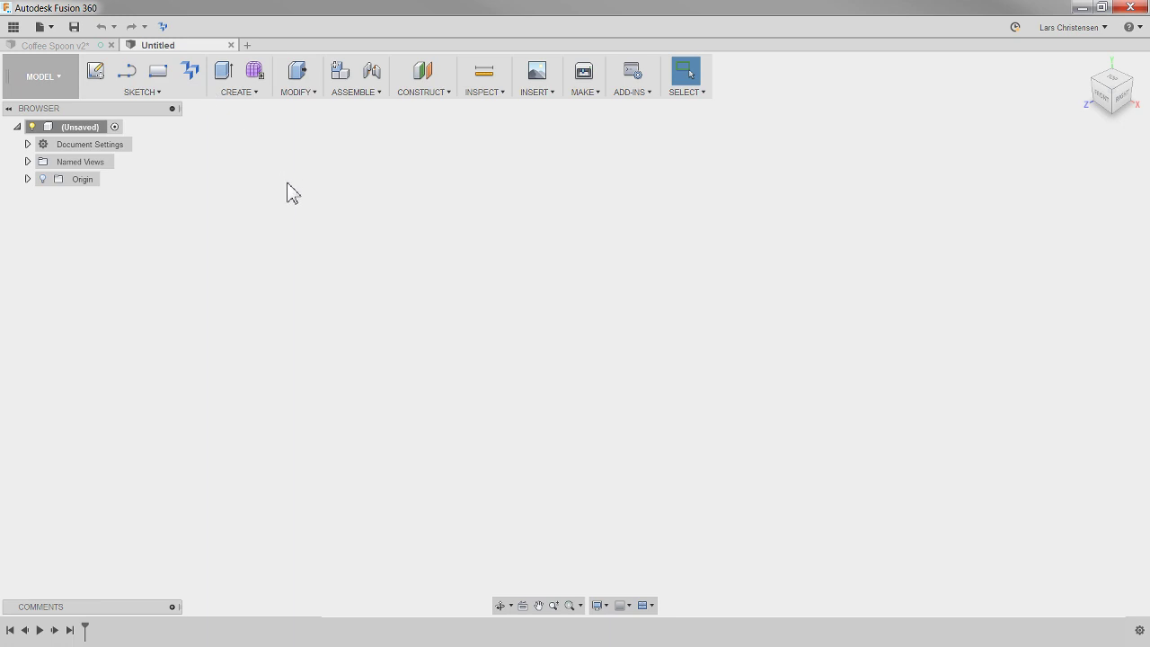
Create a solid sphere 46 mm in diameter, centred on the origin of the horizontal plane, as a new body.
{"action": "left_click", "coordinate": [252, 93]}
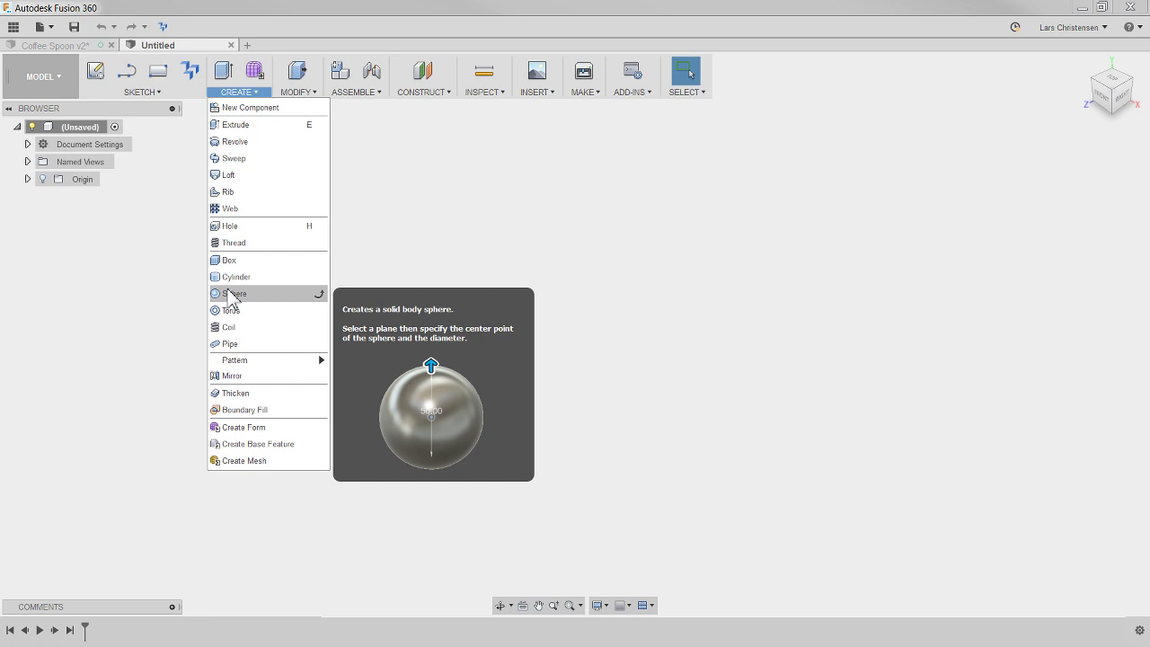
{"action": "left_click", "coordinate": [231, 293]}
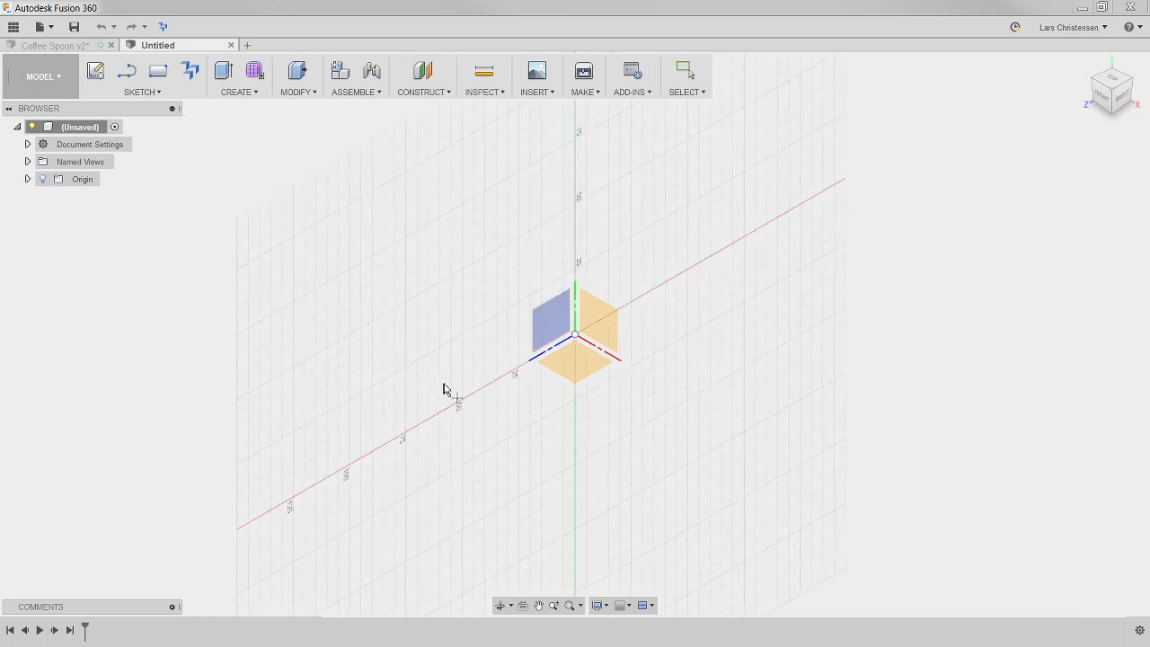
{"action": "left_click", "coordinate": [569, 370]}
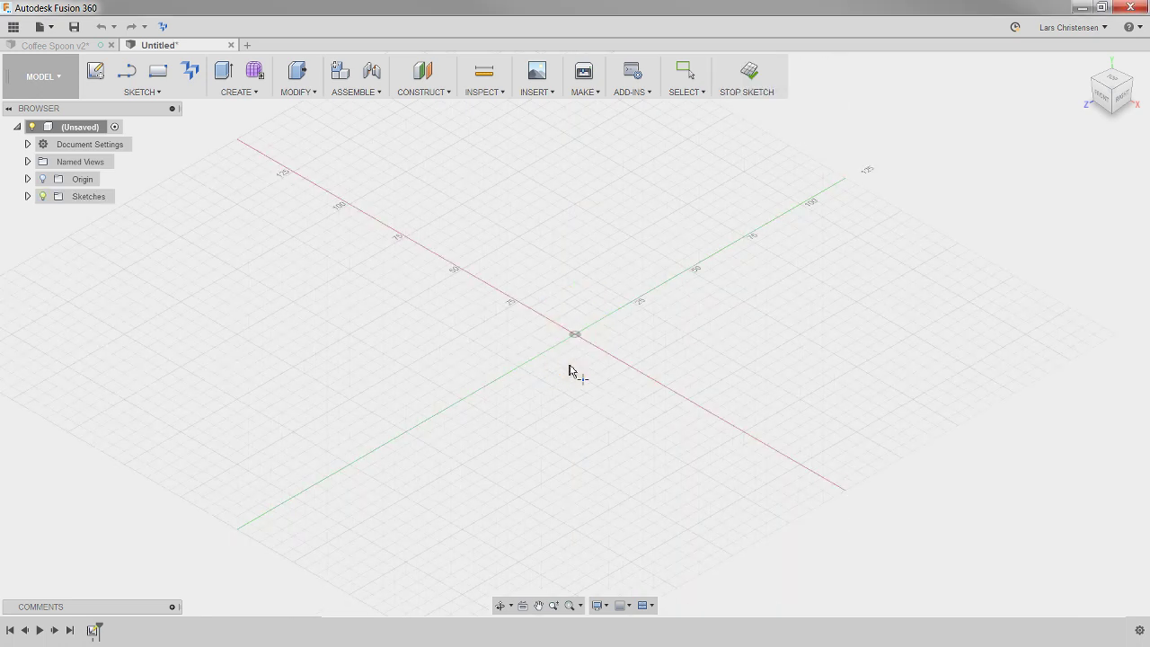
{"action": "left_click", "coordinate": [576, 338]}
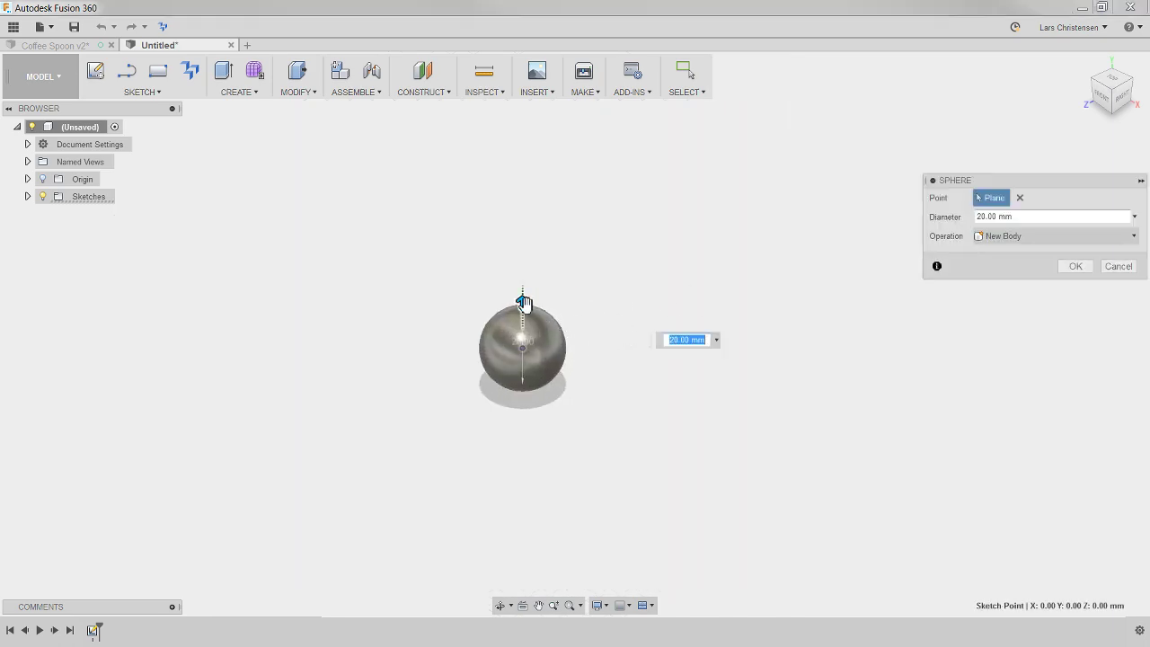
{"action": "left_click_drag", "start_coordinate": [551, 313], "coordinate": [554, 278]}
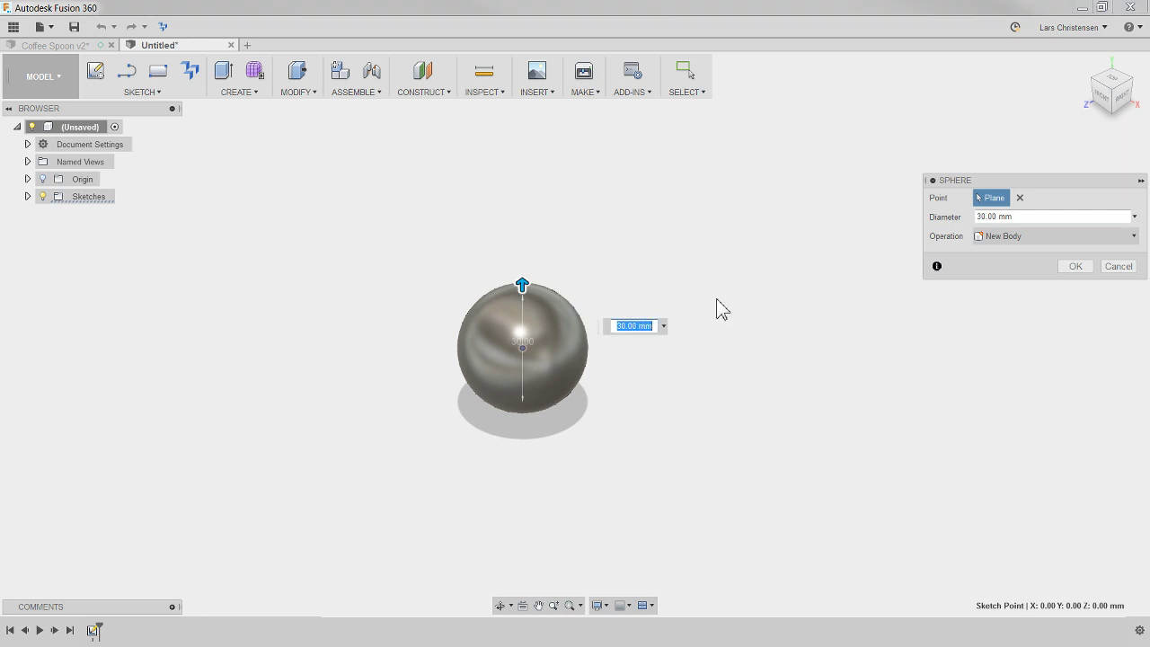
{"action": "key", "text": "Return"}
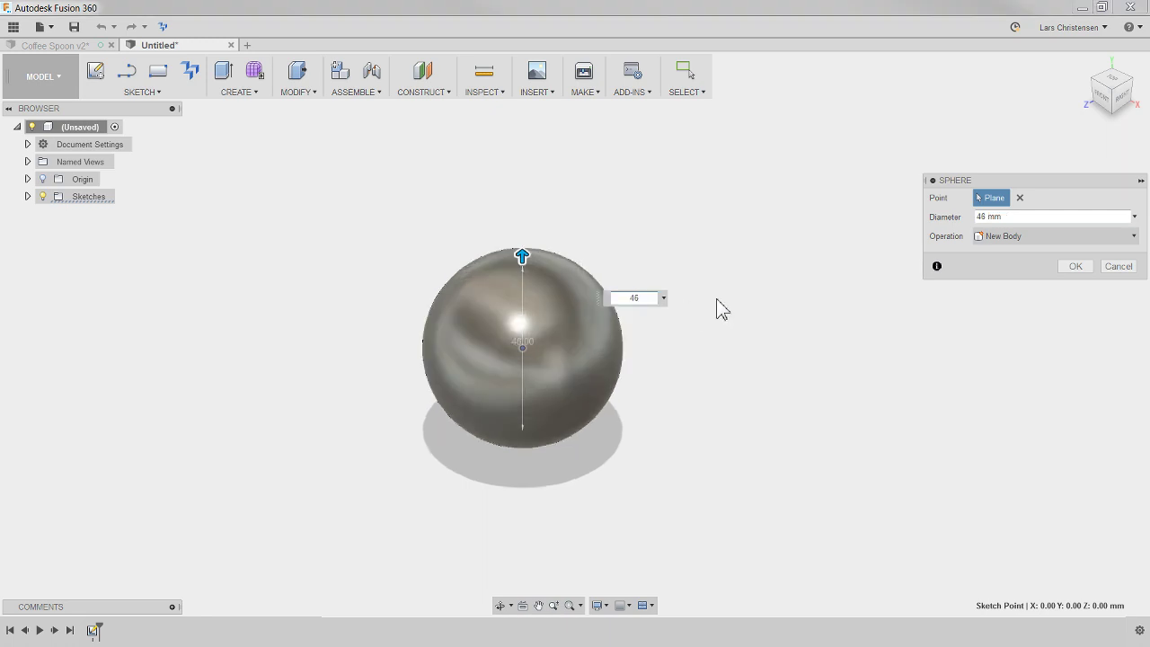
{"action": "key", "text": "Return"}
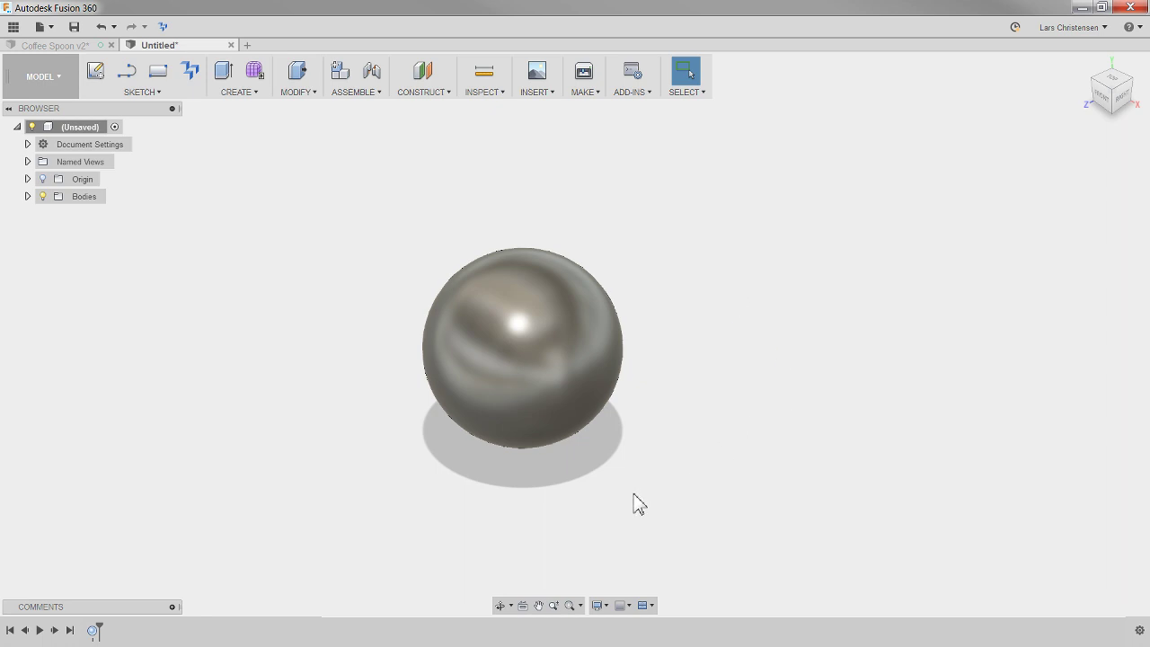
Show the origin geometry and start a new sketch on the XZ plane through the middle of the sphere.
{"action": "mouse_move", "coordinate": [275, 473]}
{"action": "middle_mouse_down", "text": "shift"}
{"action": "mouse_move", "coordinate": [658, 431]}
{"action": "mouse_move", "coordinate": [480, 454]}
{"action": "mouse_move", "coordinate": [383, 431]}
{"action": "mouse_move", "coordinate": [379, 312]}
{"action": "middle_mouse_up", "text": "shift"}
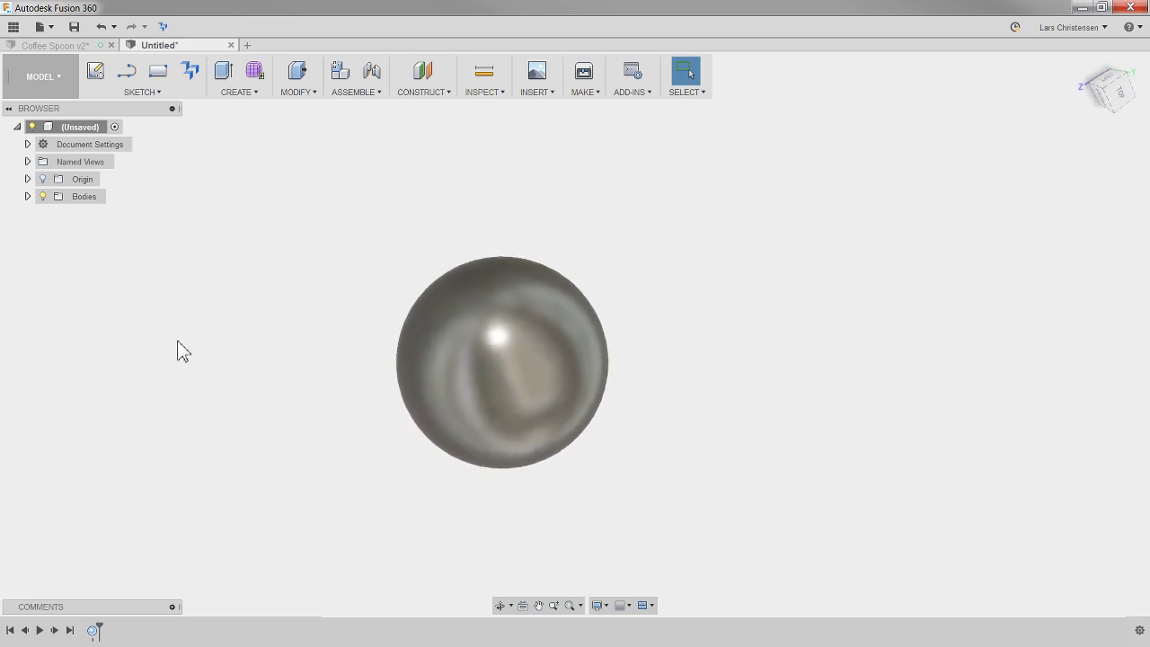
{"action": "left_click", "coordinate": [42, 179]}
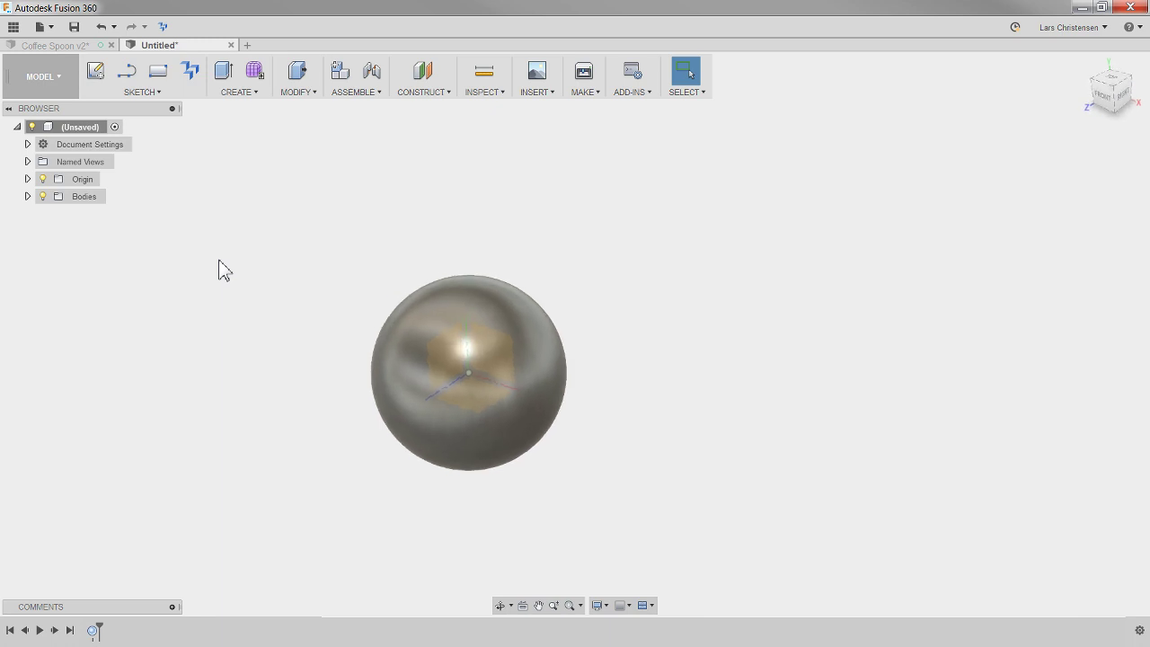
{"action": "left_click", "coordinate": [94, 71]}
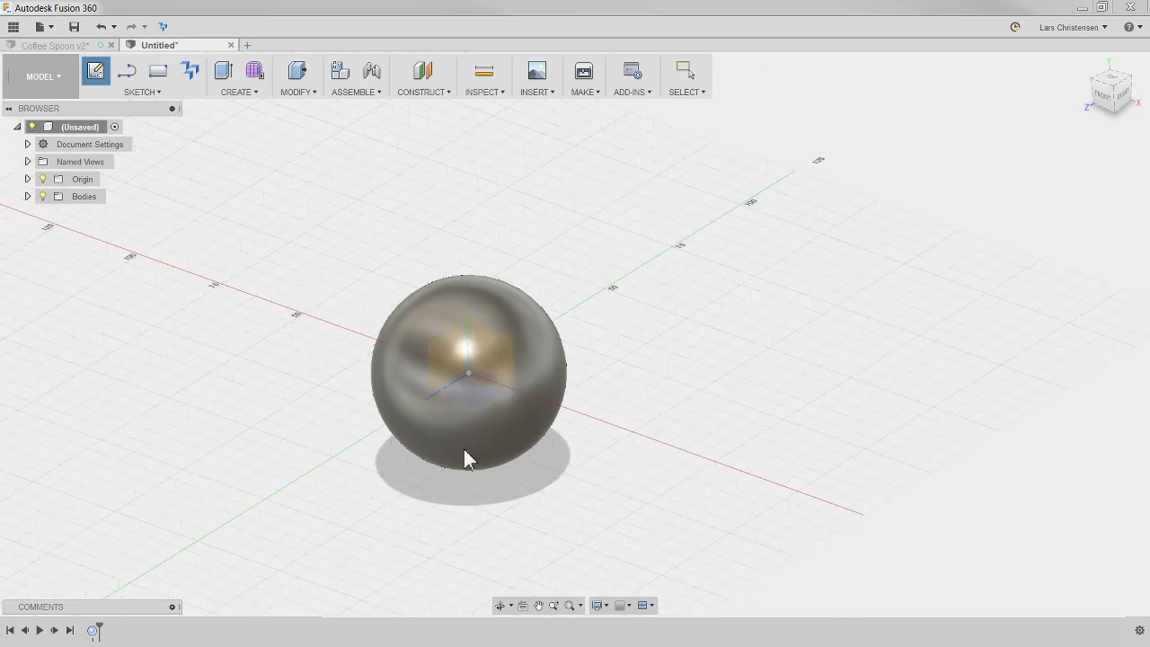
{"action": "left_click", "coordinate": [28, 179]}
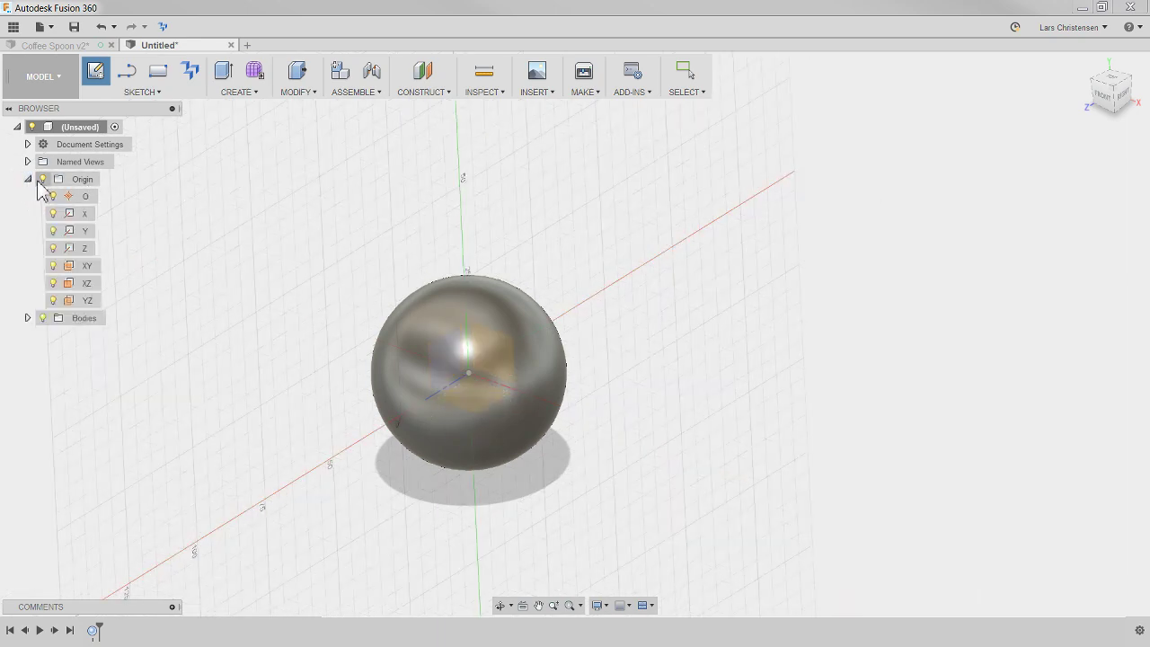
{"action": "left_click", "coordinate": [85, 283]}
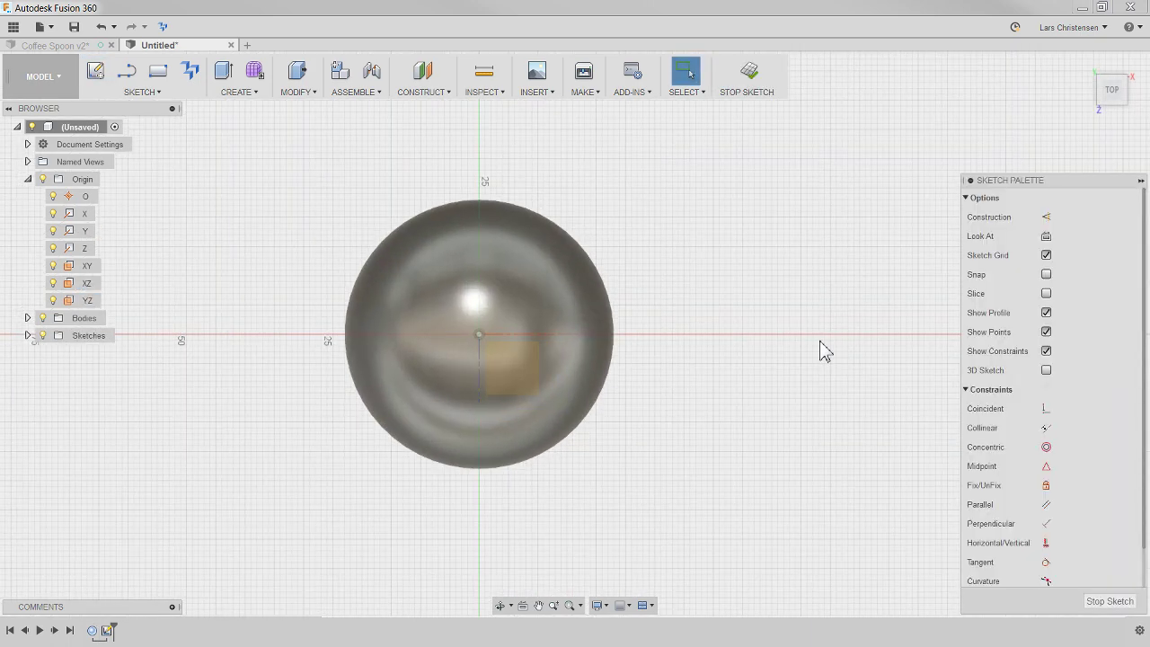
Sketch a circle 46 mm in diameter centred on the origin, matching the sphere's outline.
{"action": "key", "text": "c"}
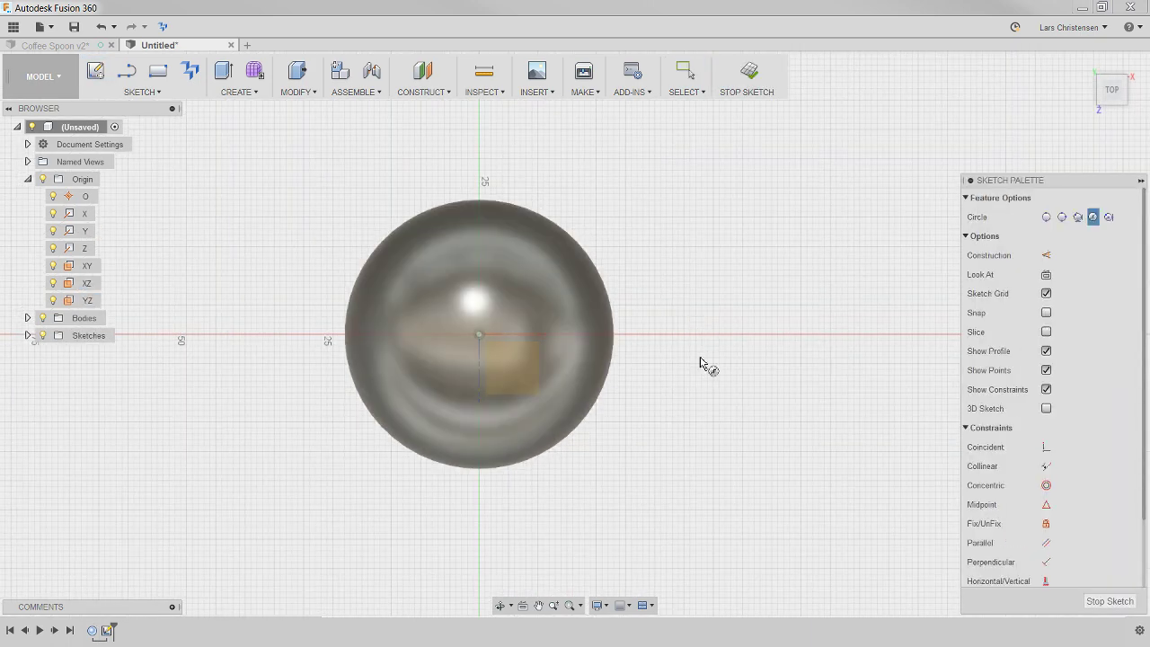
{"action": "left_click", "coordinate": [477, 336]}
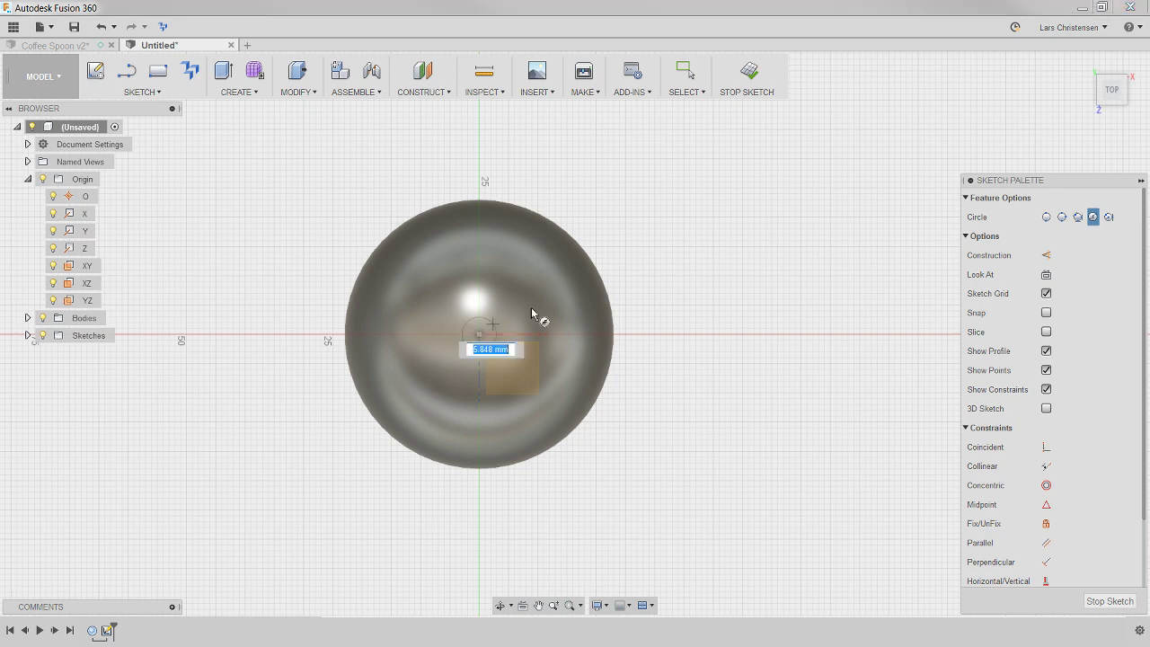
{"action": "type", "text": "46"}
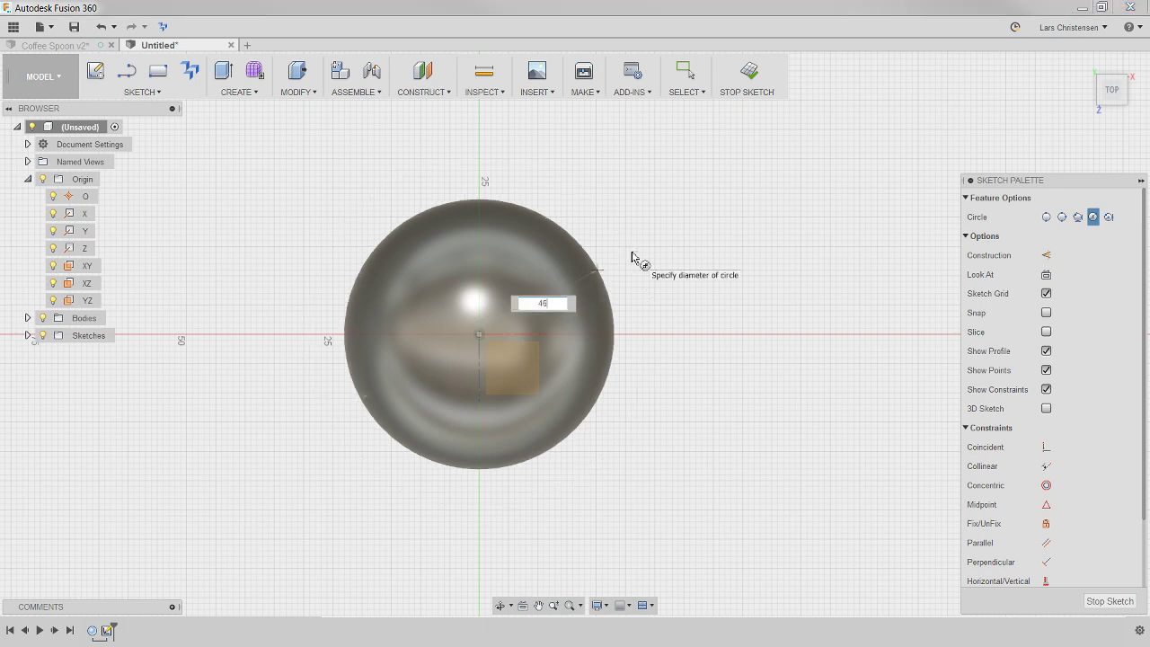
{"action": "key", "text": "Tab"}
{"action": "key", "text": "Return"}
{"action": "key", "text": "Escape"}
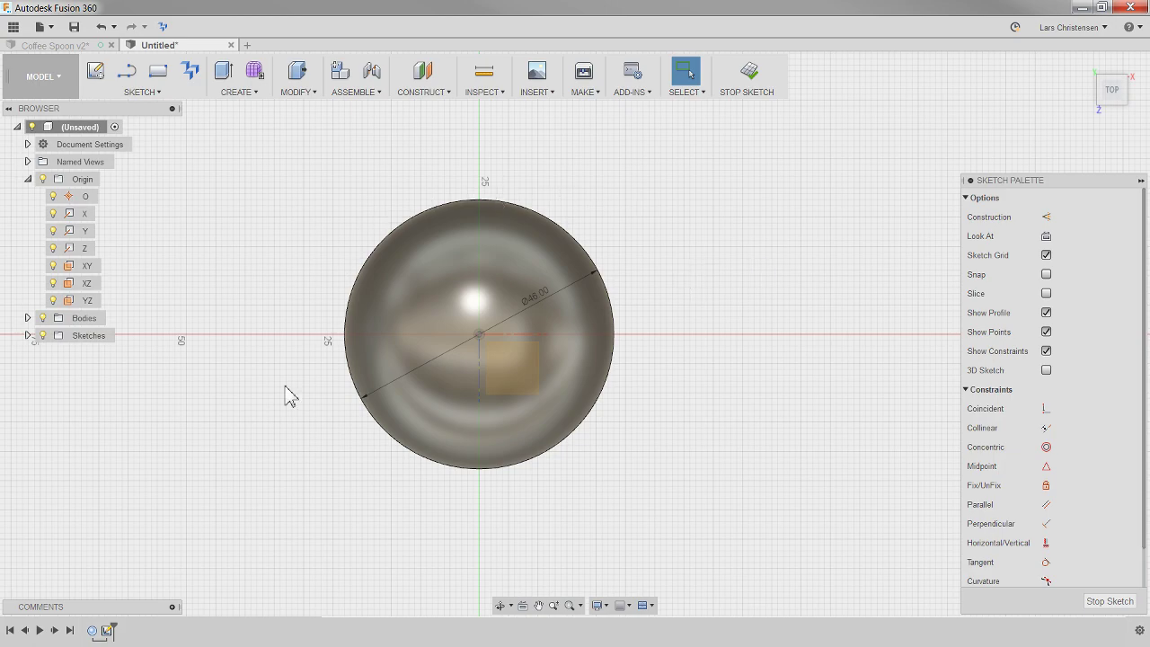
{"action": "mouse_move", "coordinate": [619, 374]}
{"action": "middle_mouse_down", "text": "shift"}
{"action": "mouse_move", "coordinate": [626, 387]}
{"action": "mouse_move", "coordinate": [606, 404]}
{"action": "mouse_move", "coordinate": [506, 335]}
{"action": "mouse_move", "coordinate": [526, 349]}
{"action": "mouse_move", "coordinate": [669, 366]}
{"action": "middle_mouse_up", "text": "shift"}
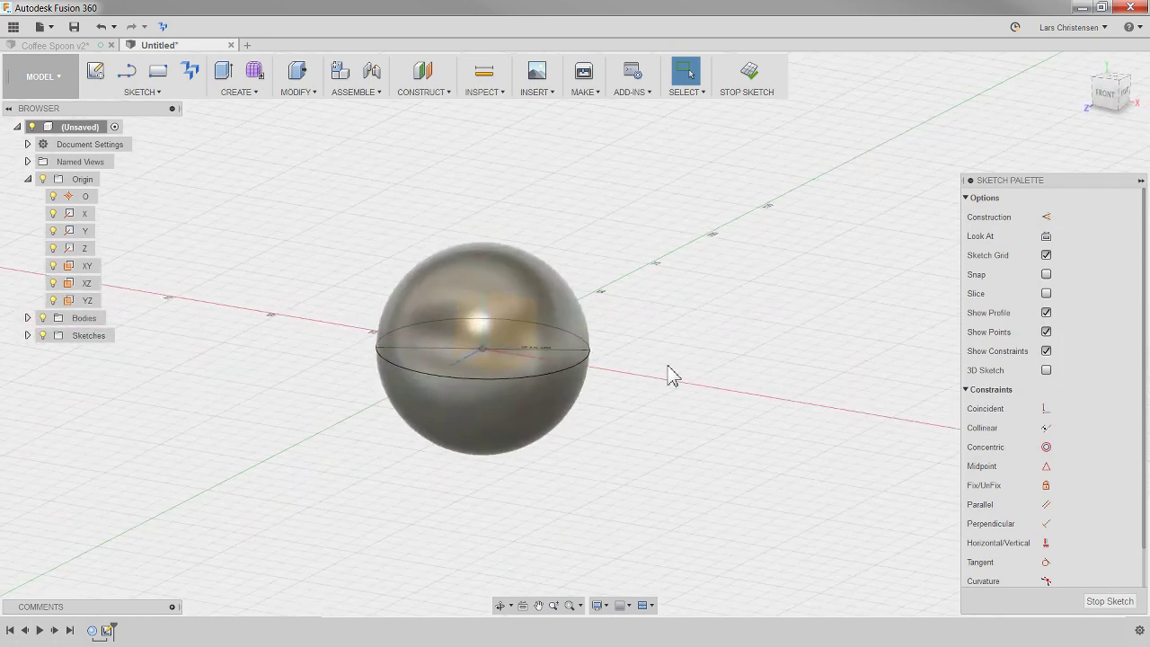
{"action": "key", "text": "q"}
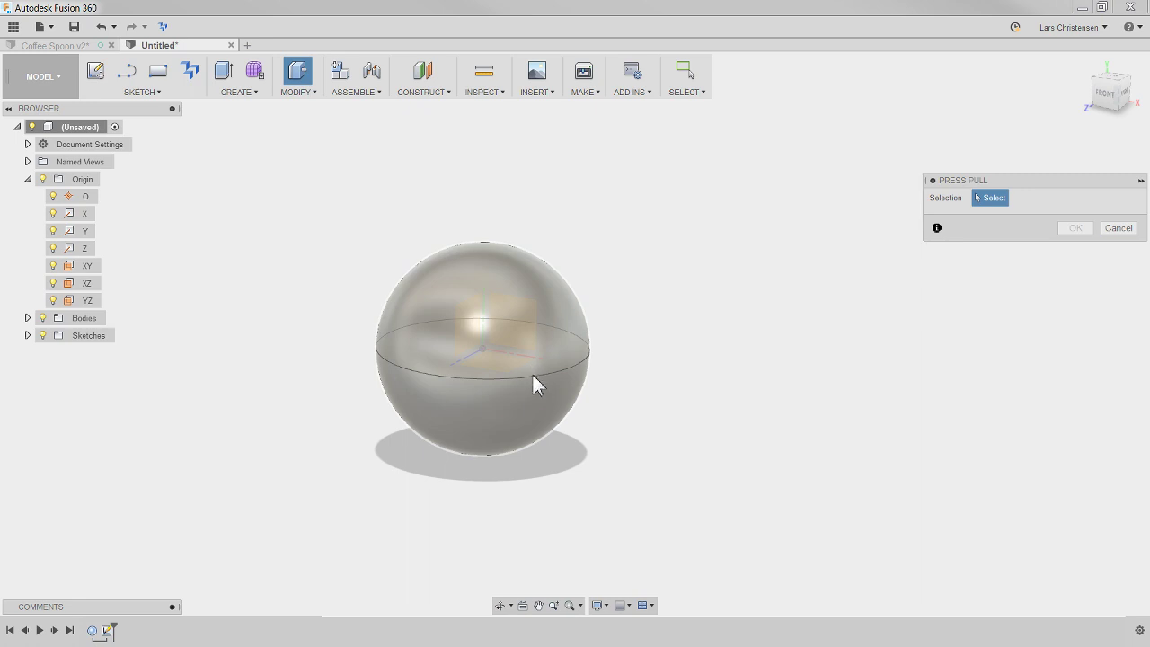
{"action": "left_click", "coordinate": [111, 628]}
{"action": "left_click", "coordinate": [28, 335]}
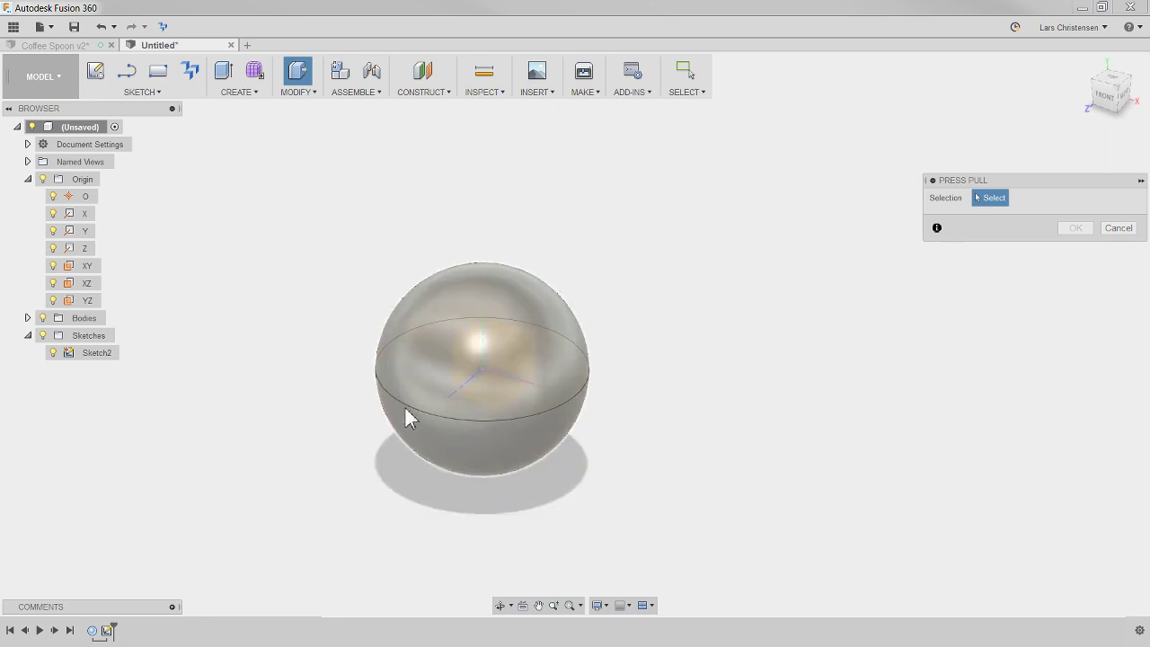
{"action": "left_click", "coordinate": [1129, 231]}
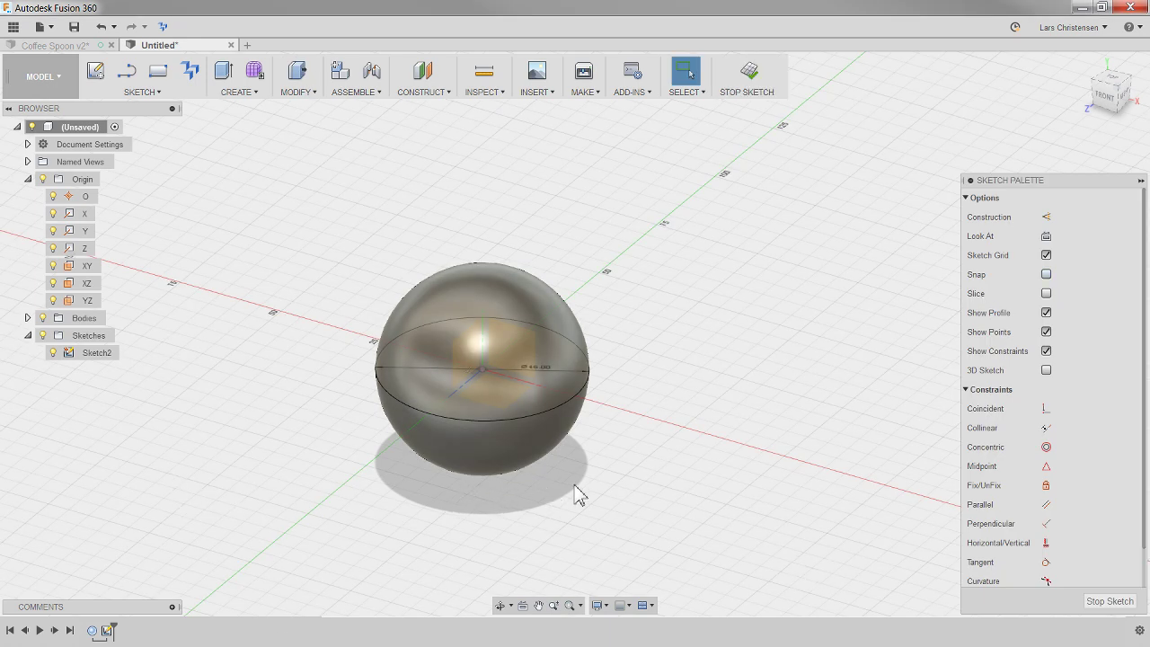
Extrude the circle profile 15 mm upward as a cut with Press Pull, hiding the sphere body only while selecting the profile.
{"action": "key", "text": "q"}
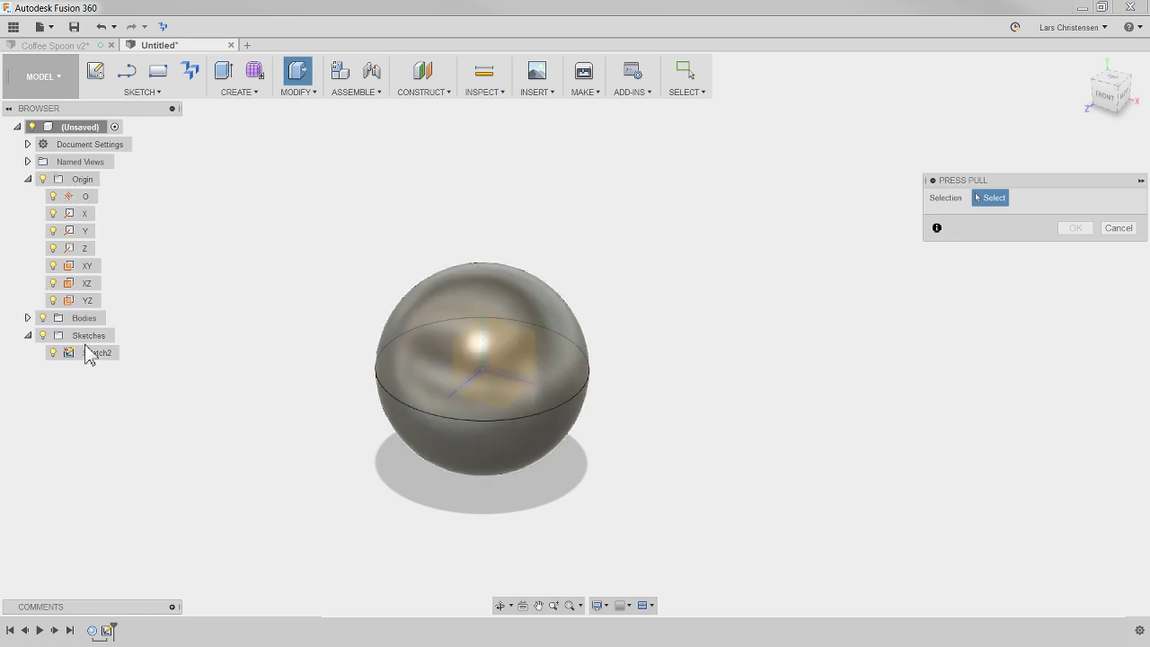
{"action": "left_click", "coordinate": [43, 318]}
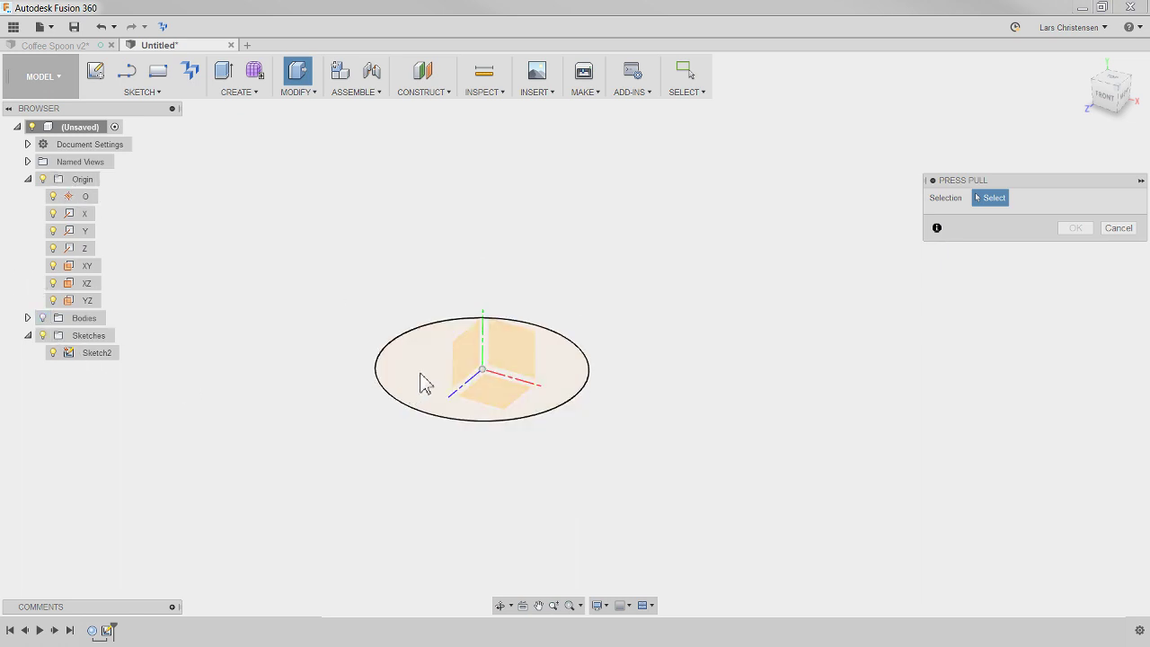
{"action": "left_click", "coordinate": [42, 318]}
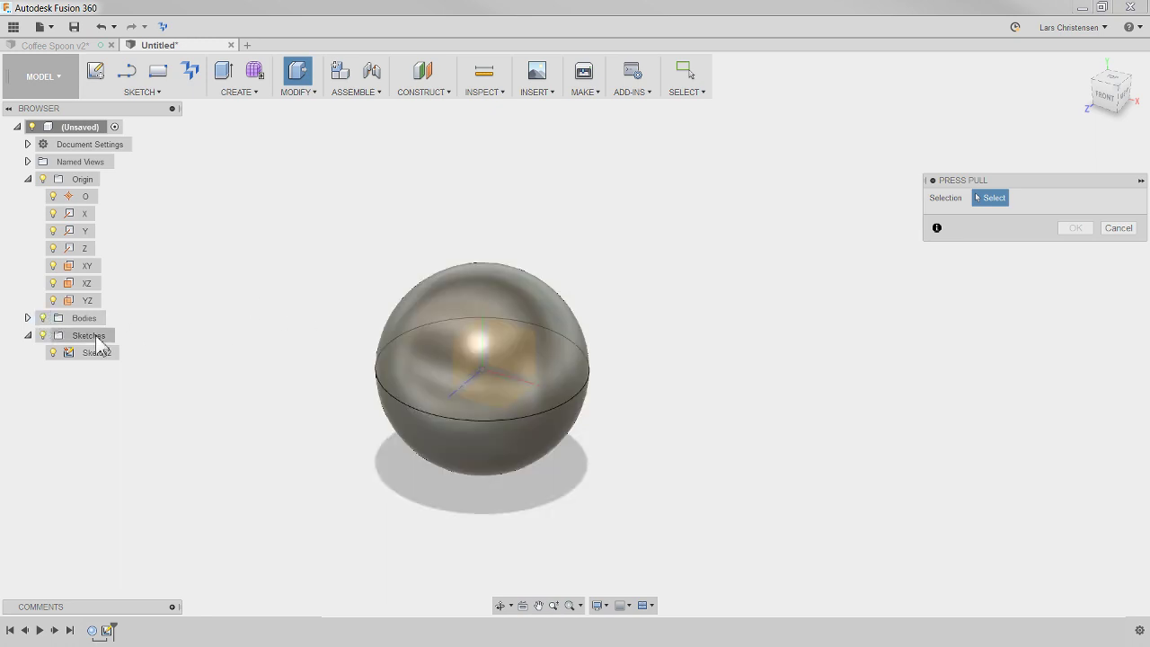
{"action": "left_click", "coordinate": [42, 318]}
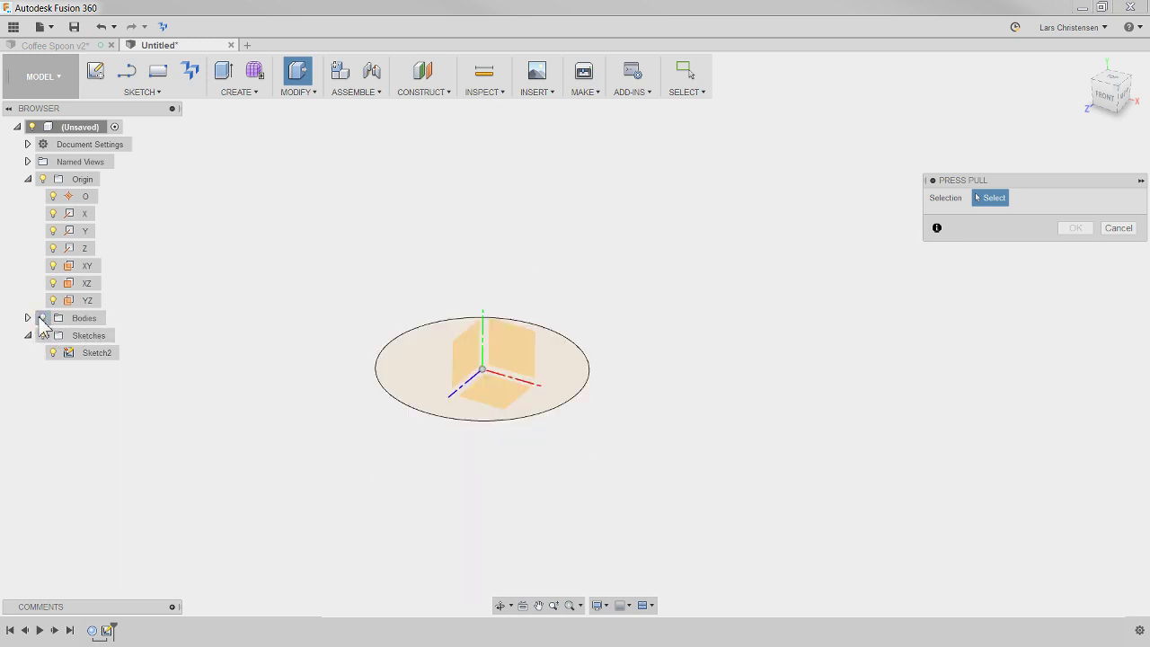
{"action": "left_click", "coordinate": [436, 372]}
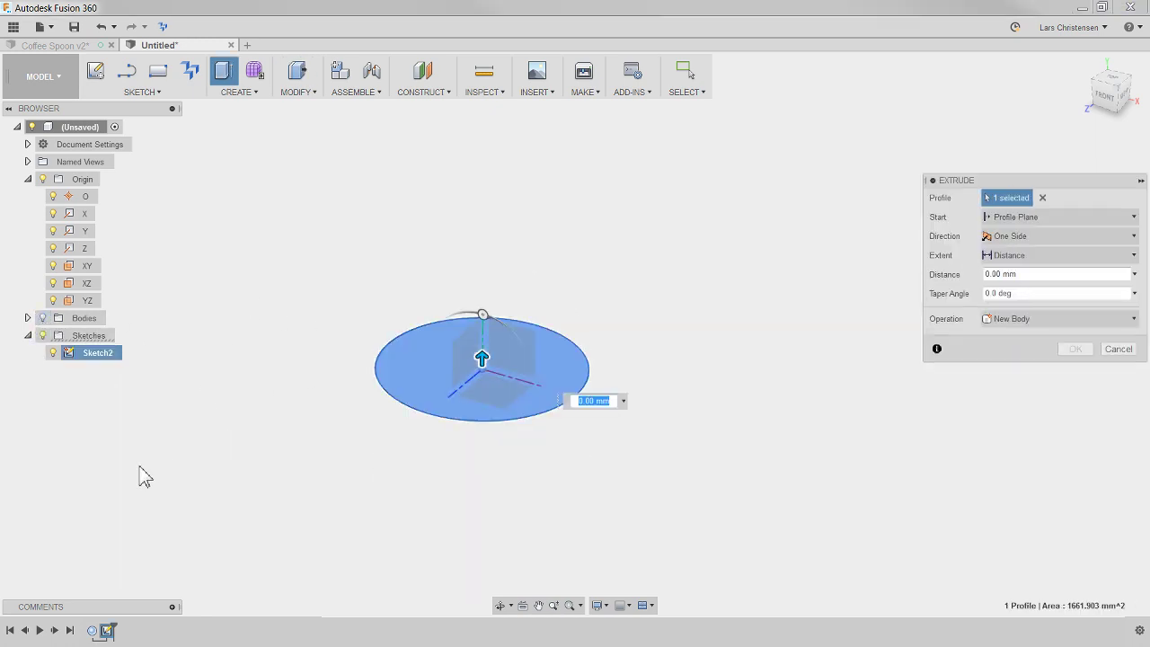
{"action": "left_click", "coordinate": [42, 318]}
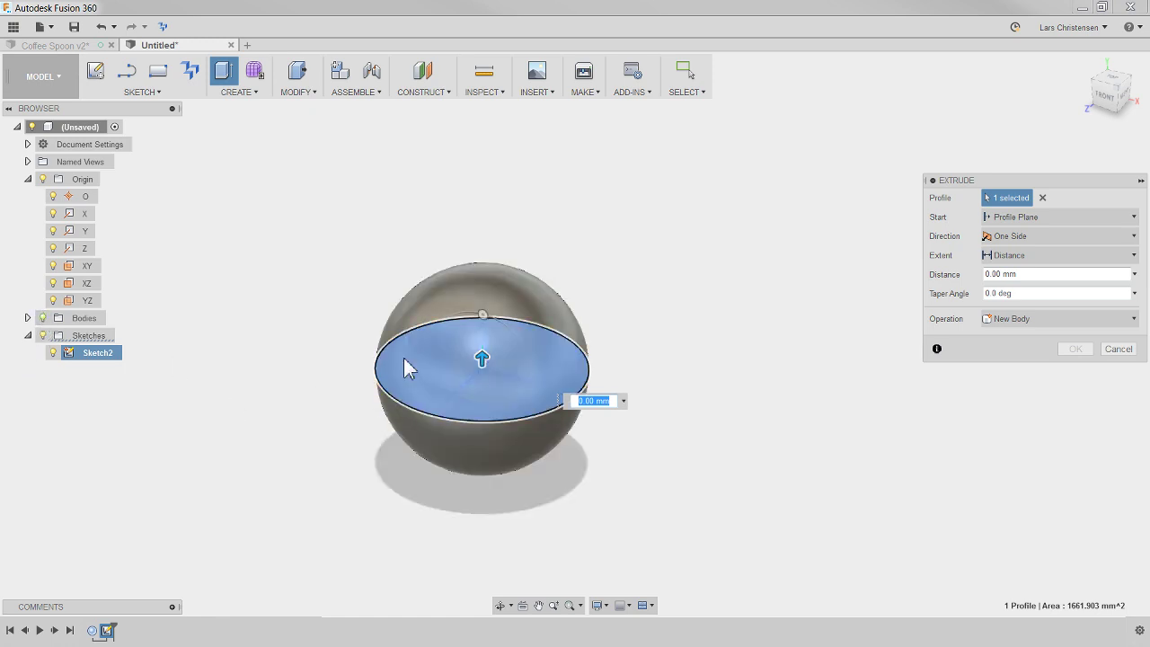
{"action": "left_click_drag", "start_coordinate": [481, 359], "coordinate": [483, 319]}
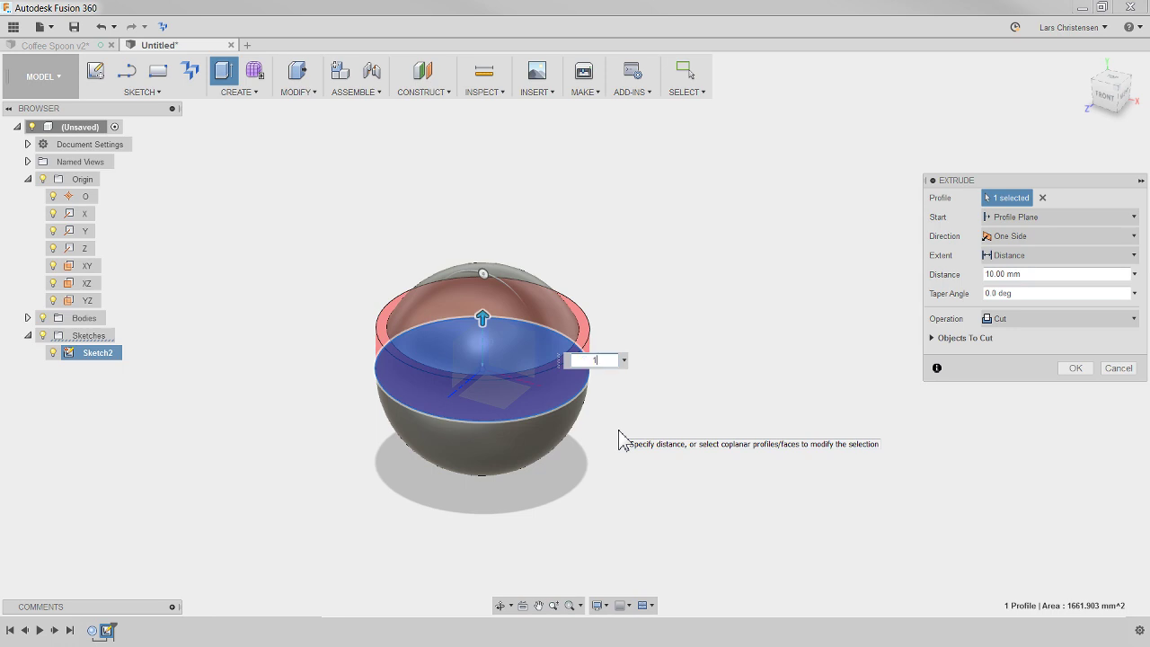
{"action": "type", "text": "5"}
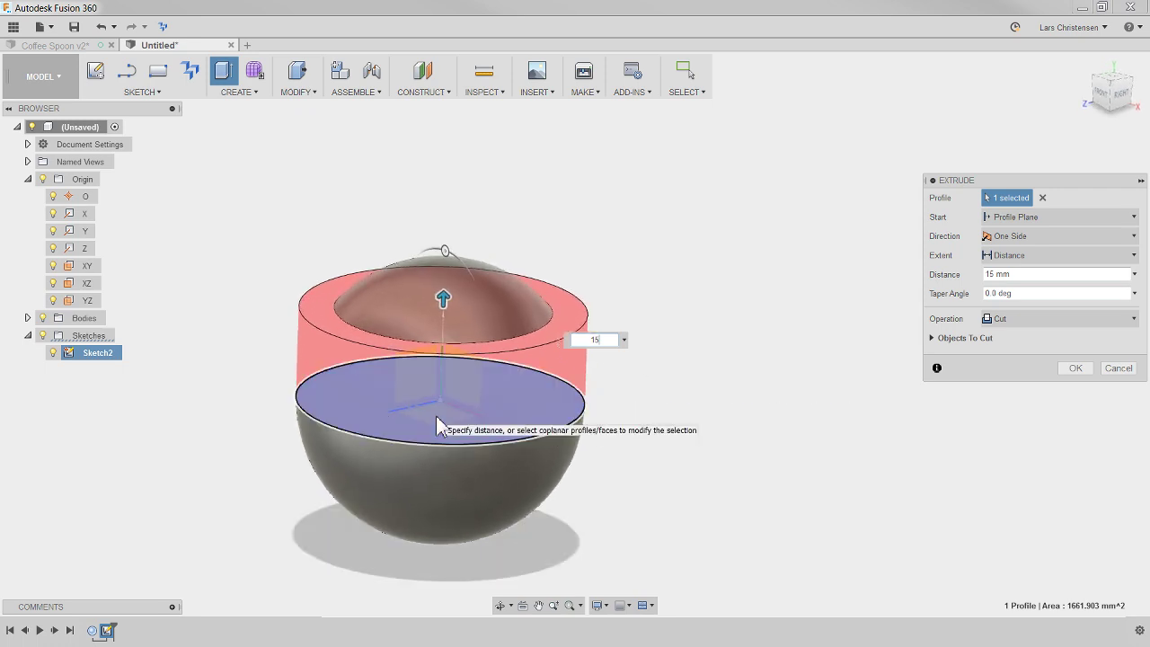
{"action": "left_click", "coordinate": [1071, 319]}
{"action": "left_click", "coordinate": [1071, 320]}
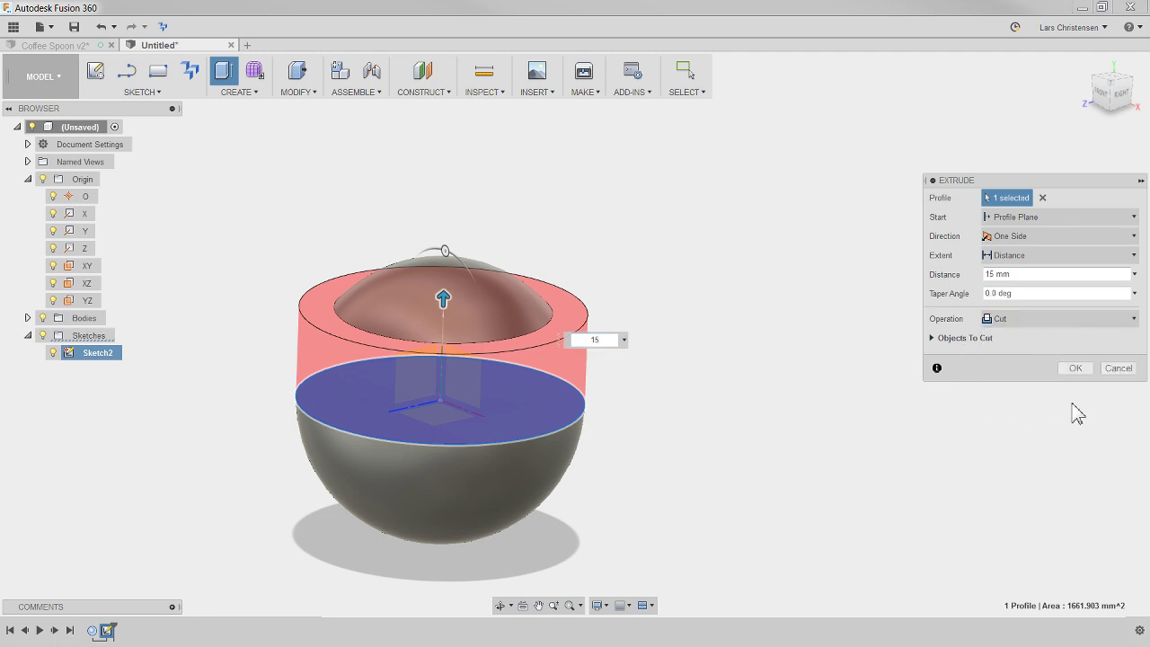
{"action": "left_click", "coordinate": [1075, 369]}
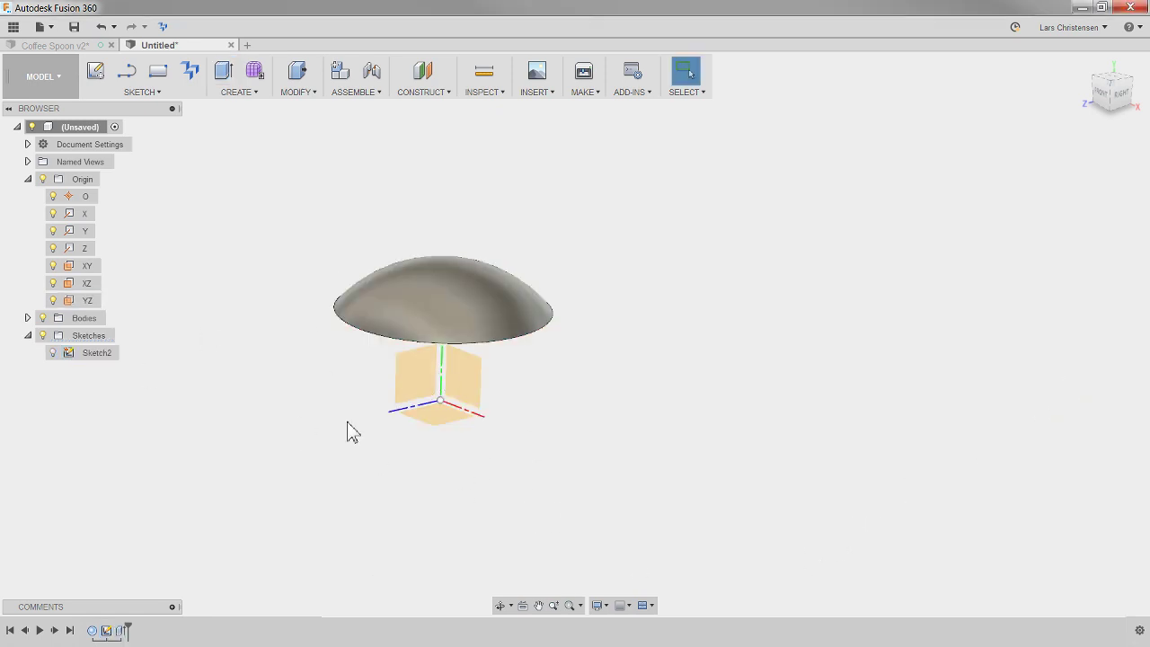
Edit the 15 mm circle extrude and change its operation to Join.
{"action": "right_click", "coordinate": [125, 630]}
{"action": "left_click", "coordinate": [157, 537]}
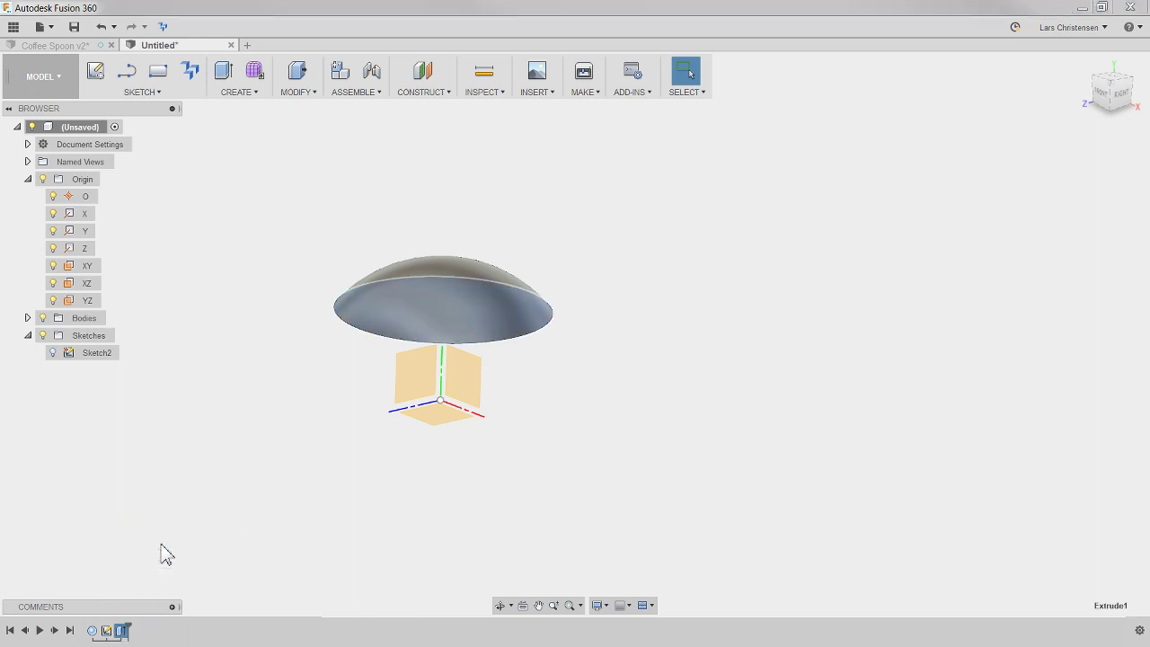
{"action": "left_click", "coordinate": [1046, 318]}
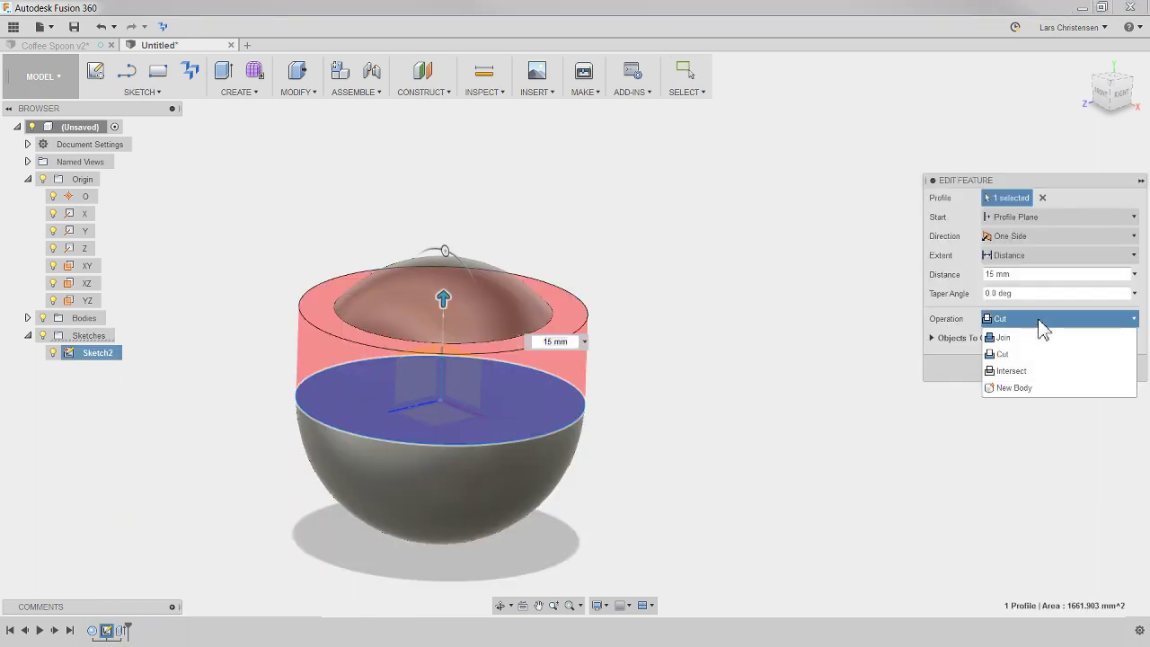
{"action": "left_click", "coordinate": [1046, 338]}
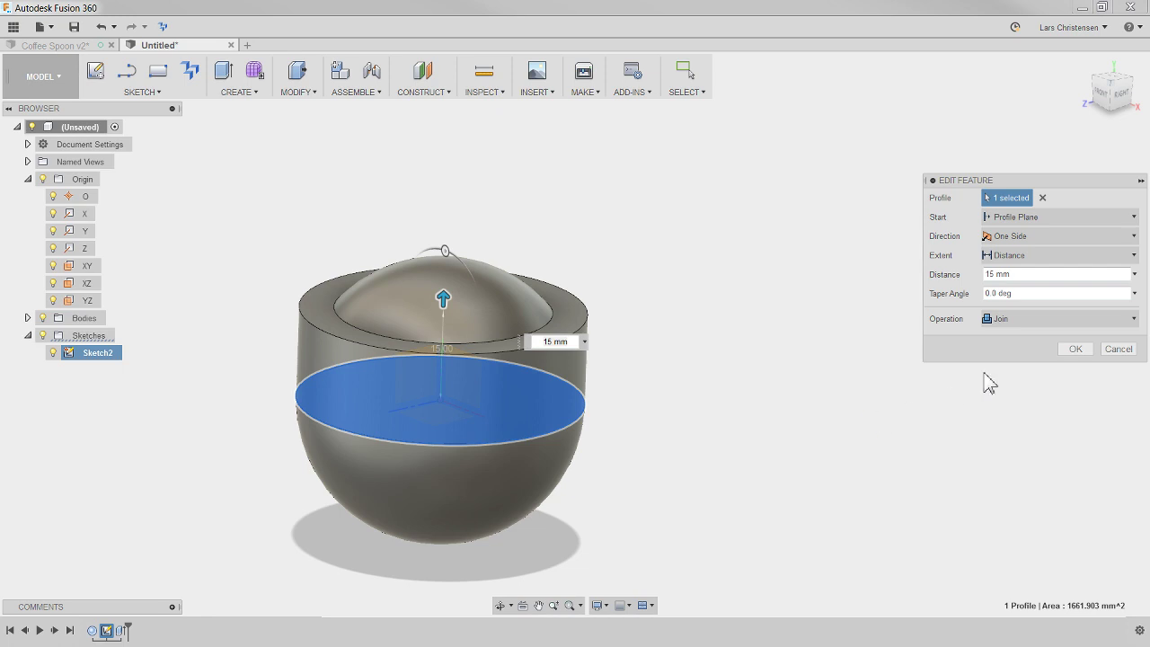
{"action": "left_click", "coordinate": [1074, 350]}
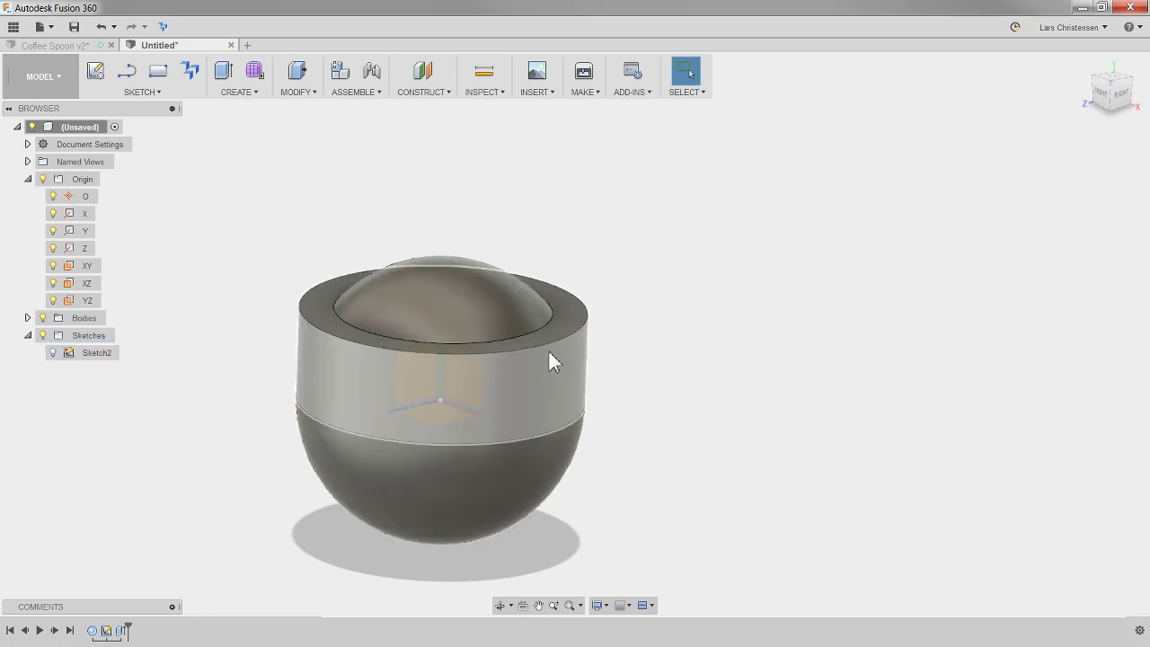
Delete the sphere face inside the ring at the top of the body to leave a flat top.
{"action": "middle_click_drag", "start_coordinate": [420, 265], "coordinate": [473, 364], "text": "shift"}
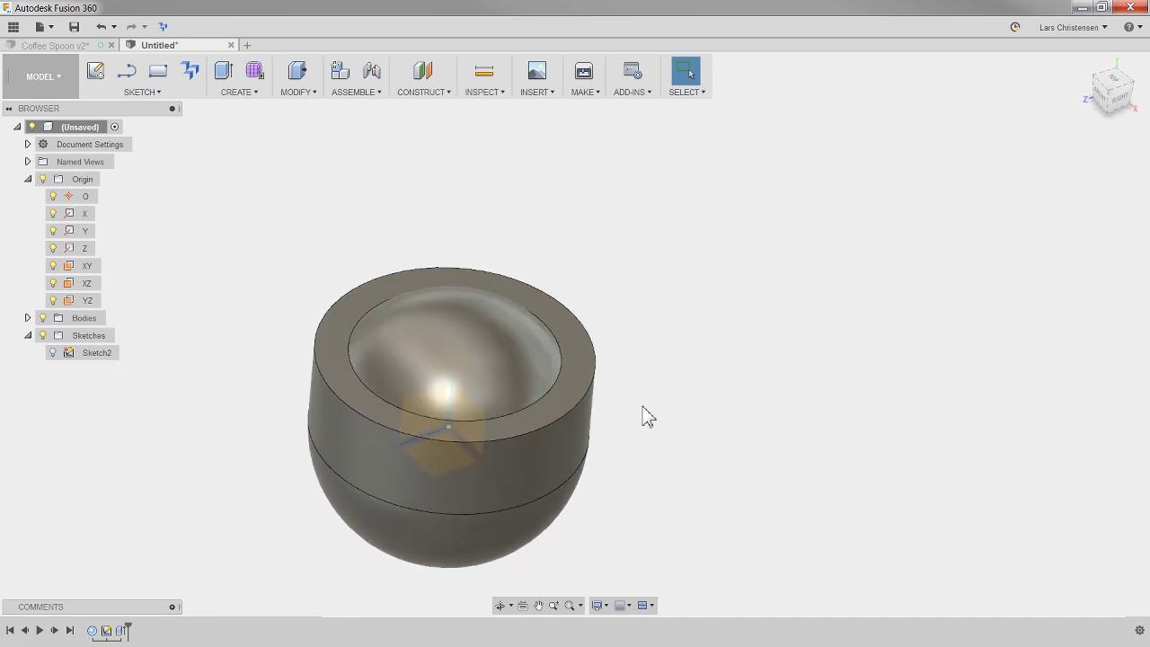
{"action": "left_click", "coordinate": [455, 359]}
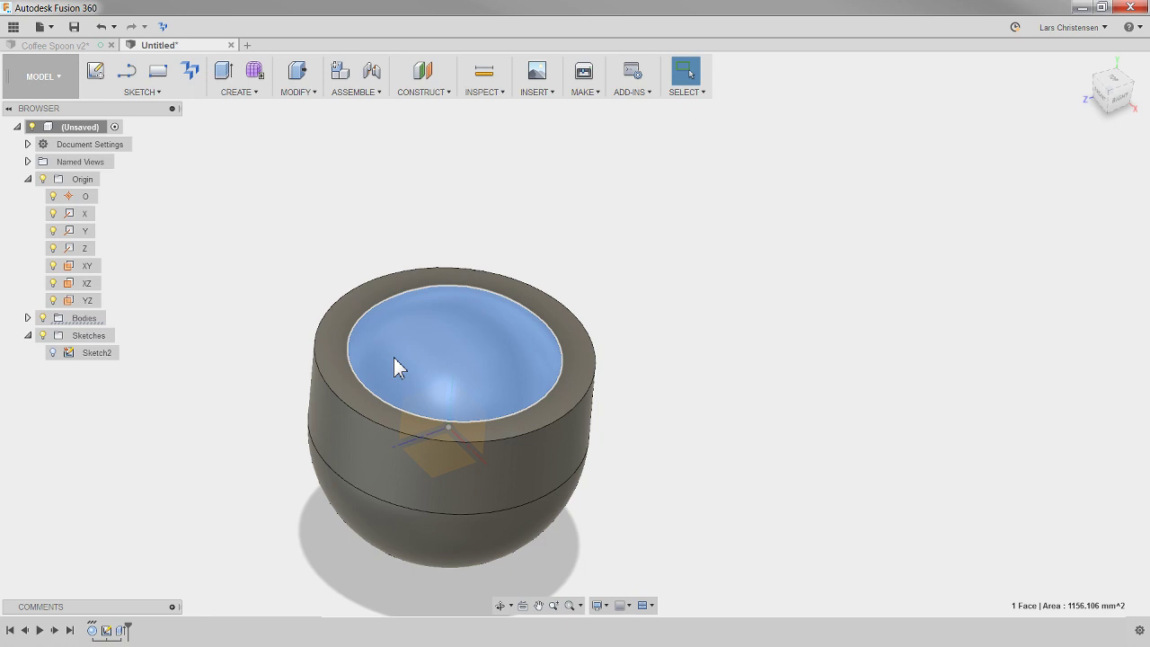
{"action": "key", "text": "Delete"}
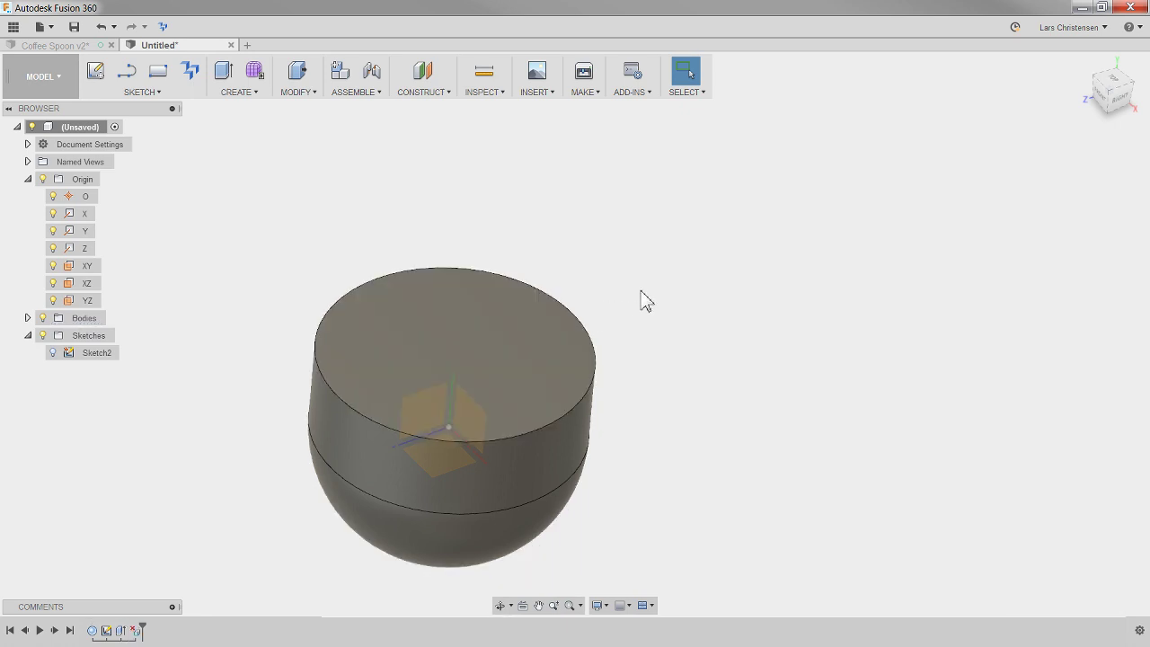
{"action": "middle_click_drag", "start_coordinate": [641, 290], "coordinate": [456, 308], "text": "shift"}
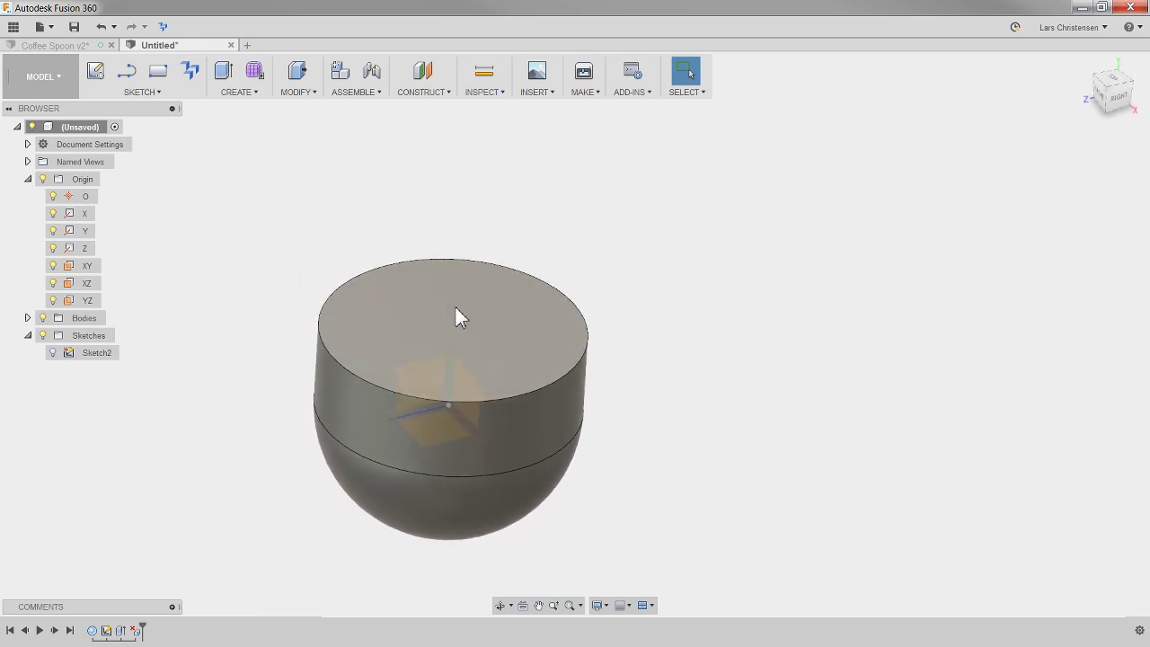
Switch to the Coffee Spoon v2 design and open Sketch3 to examine the revolve profile, then close the sketch.
{"action": "left_click", "coordinate": [55, 45]}
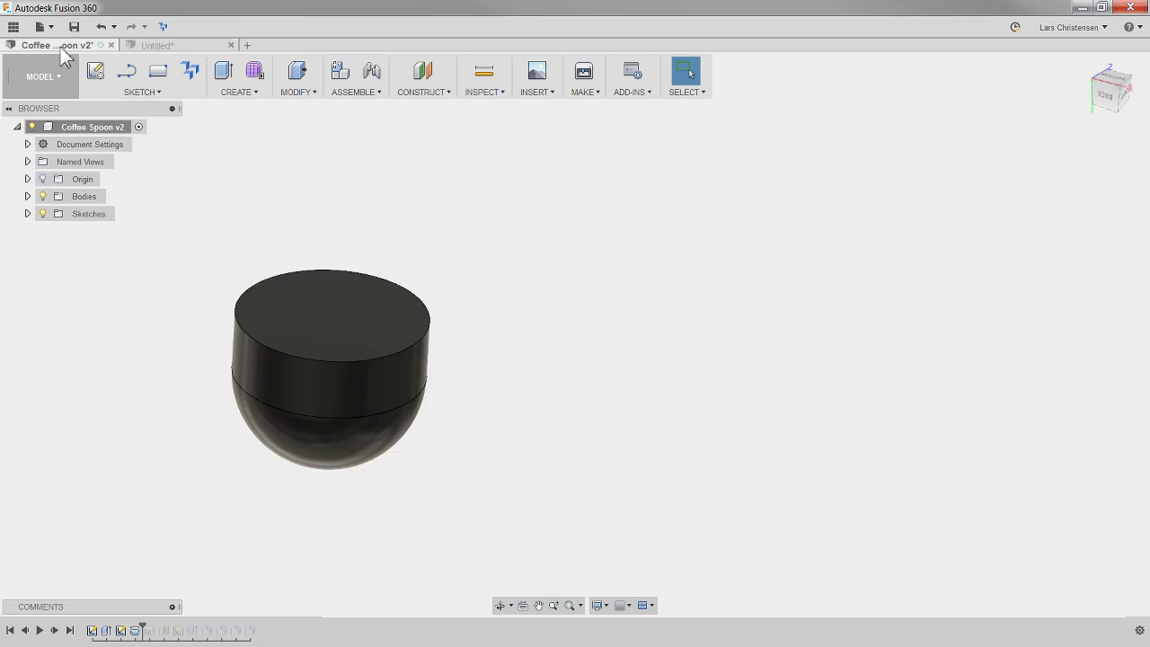
{"action": "left_click", "coordinate": [124, 631]}
{"action": "right_click", "coordinate": [124, 632]}
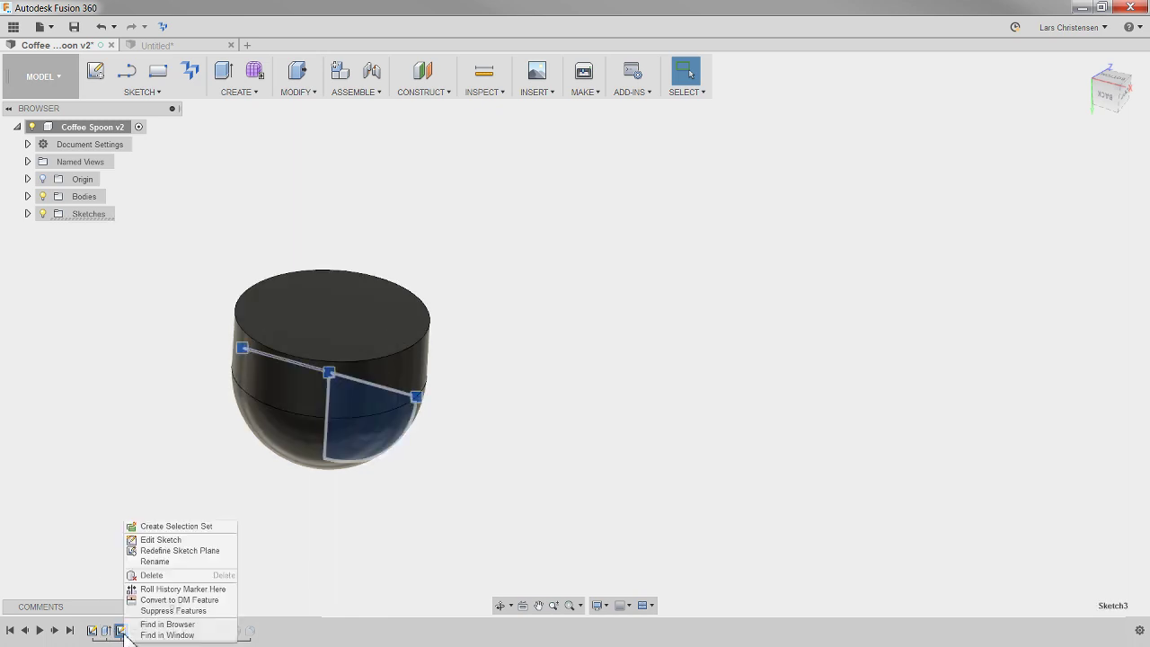
{"action": "left_click", "coordinate": [124, 633]}
{"action": "right_click", "coordinate": [124, 633]}
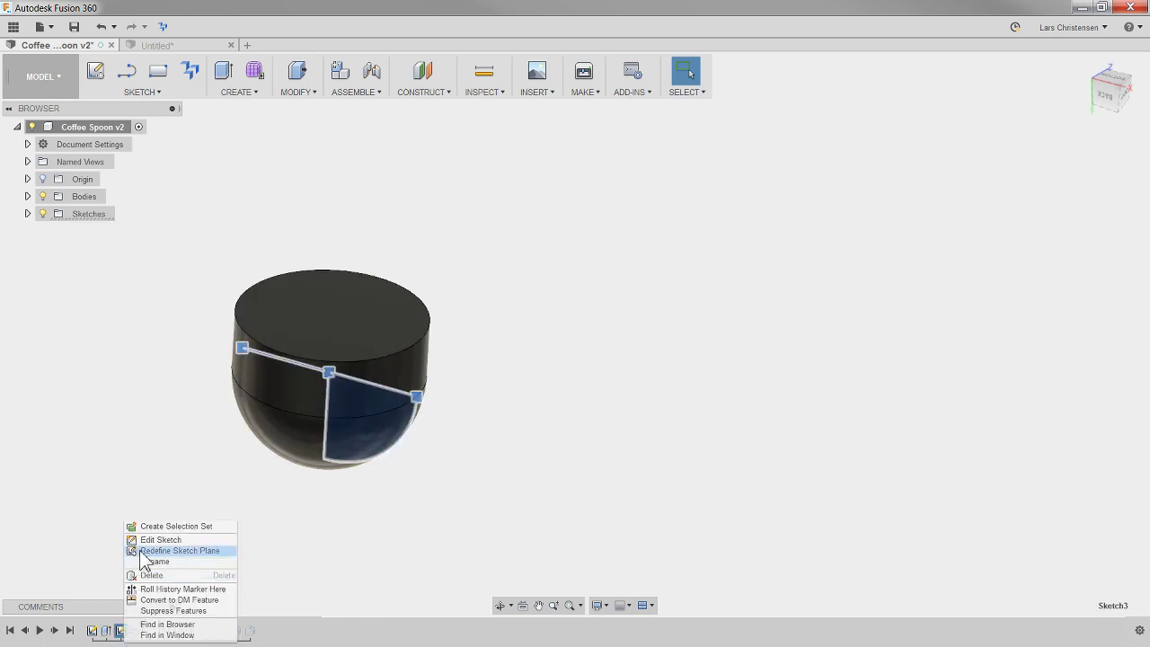
{"action": "left_click", "coordinate": [205, 539]}
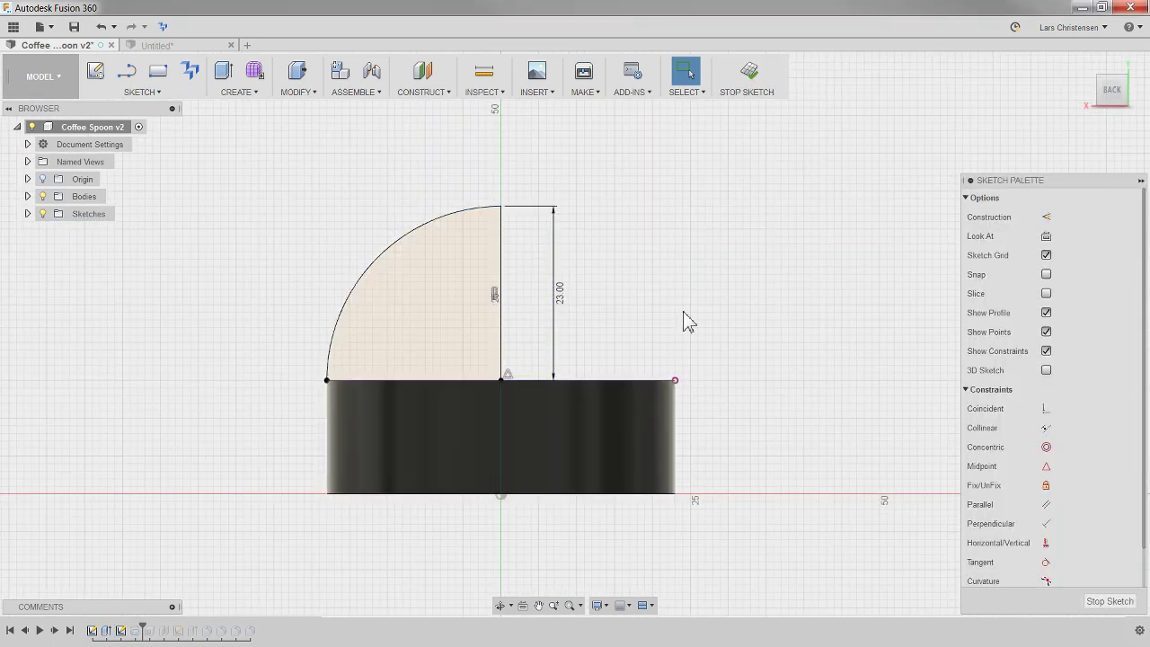
{"action": "left_click", "coordinate": [1112, 601]}
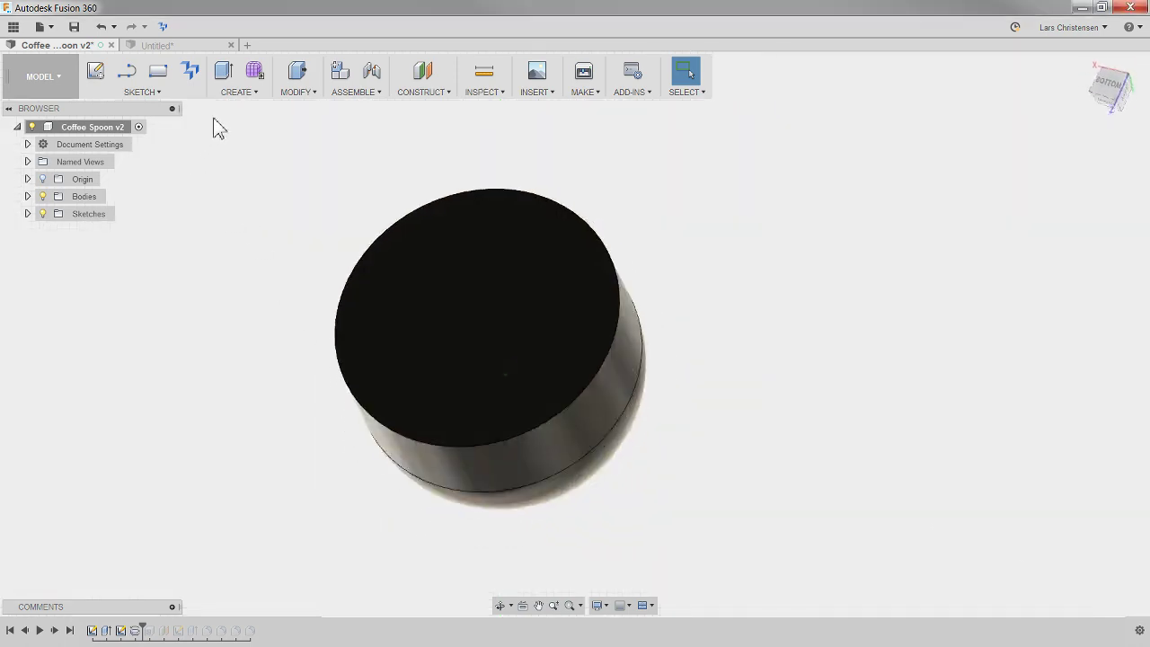
Switch back to the untitled design and highlight the sphere feature in the history to review how the bowl was built.
{"action": "left_click", "coordinate": [172, 46]}
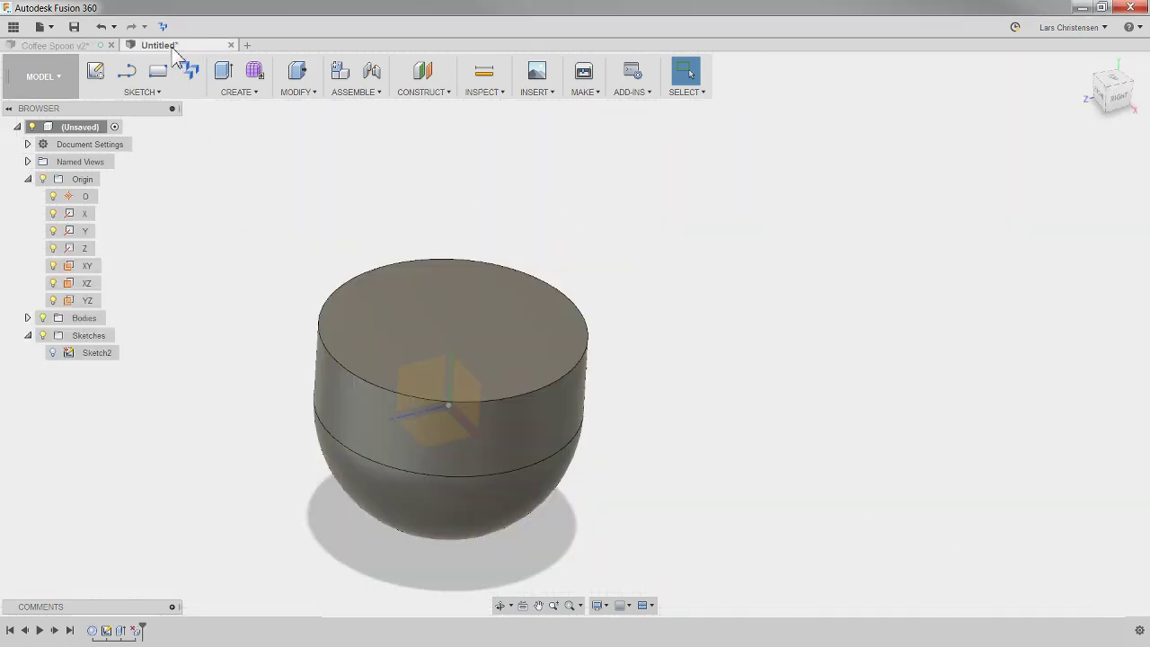
{"action": "left_click", "coordinate": [93, 632]}
{"action": "right_click", "coordinate": [92, 632]}
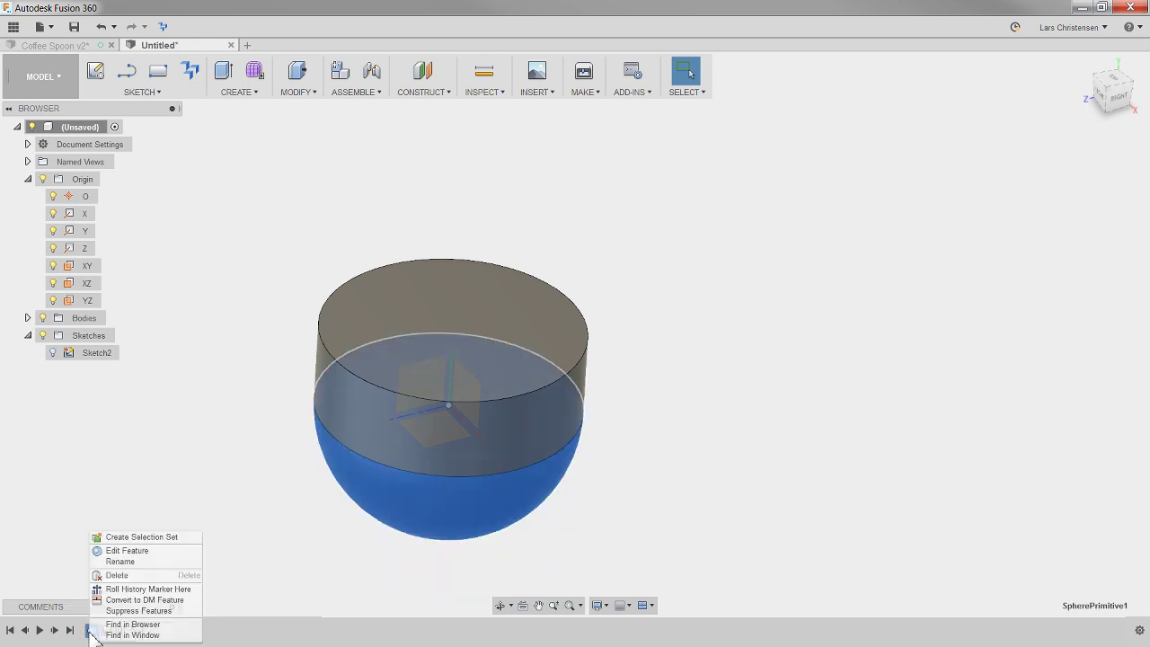
{"action": "key", "text": "Escape"}
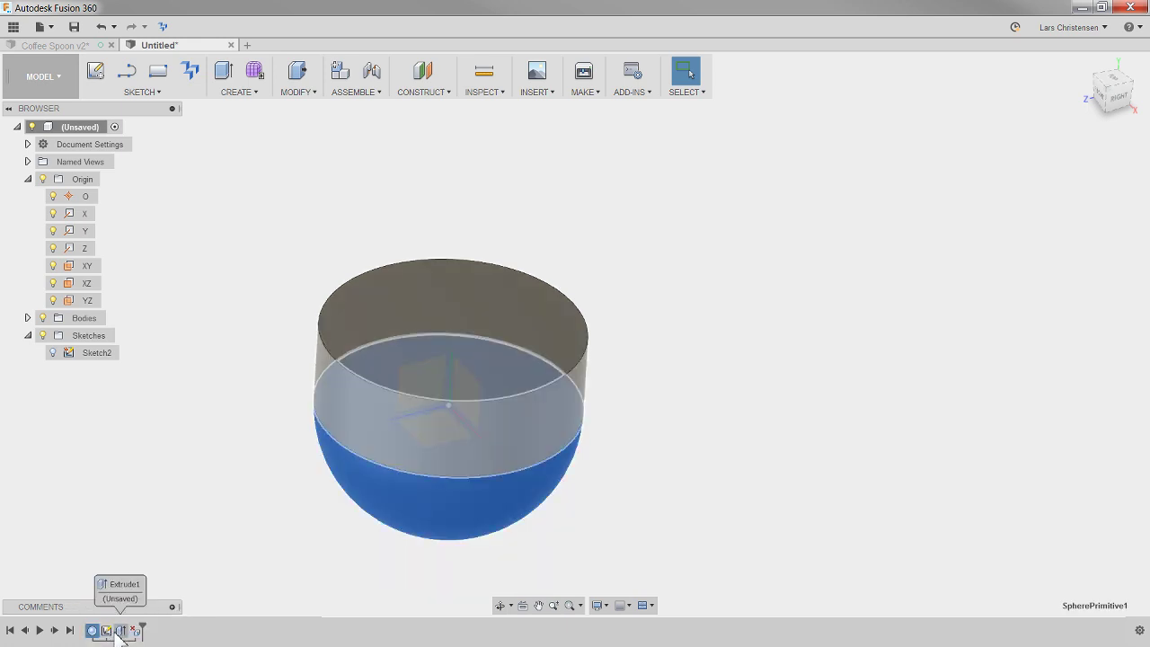
{"action": "left_click", "coordinate": [333, 552]}
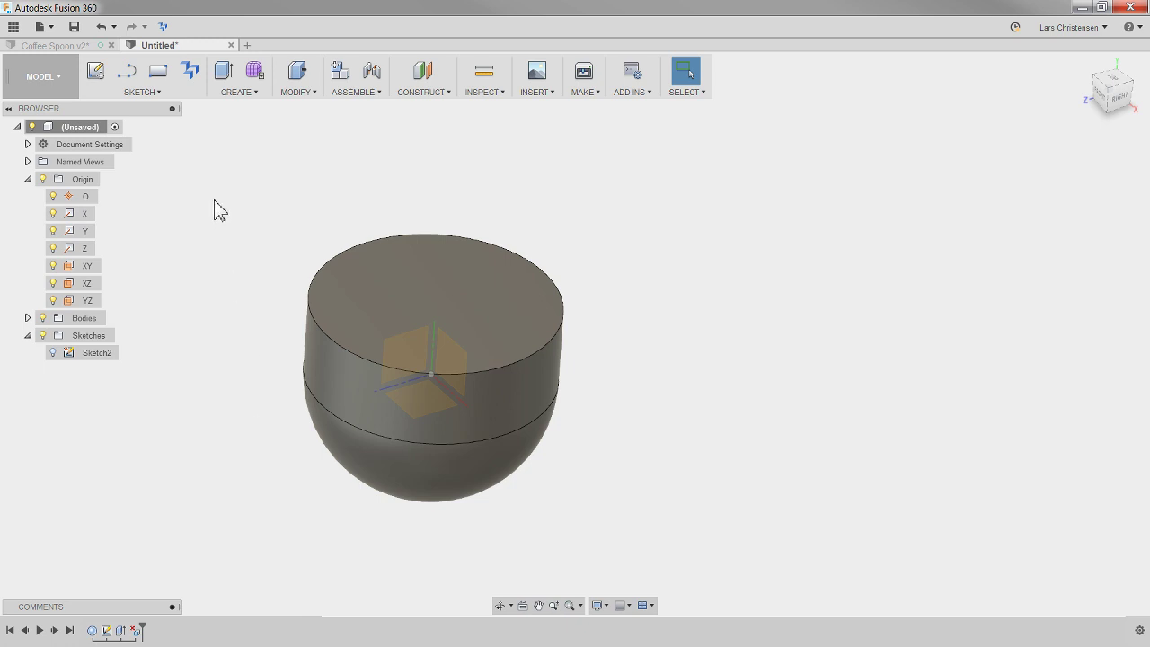
Switch to the Coffee Spoon v2 design and roll its history forward past the shell feature to examine the hollow bowl.
{"action": "left_click", "coordinate": [69, 46]}
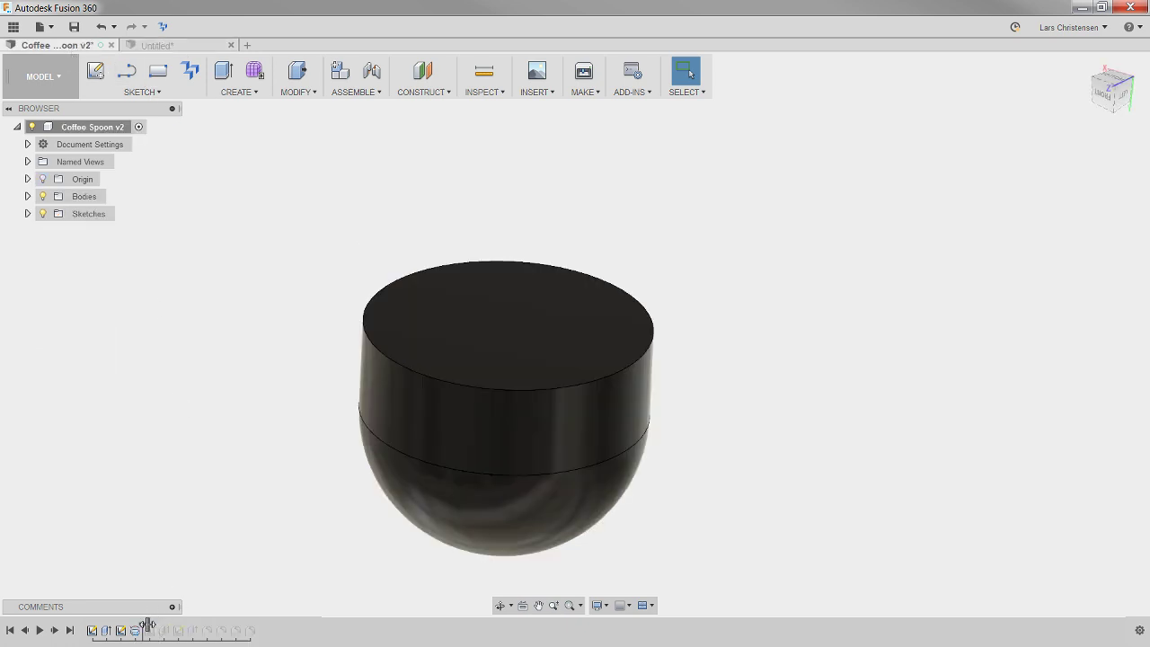
{"action": "left_click_drag", "start_coordinate": [147, 626], "coordinate": [156, 626]}
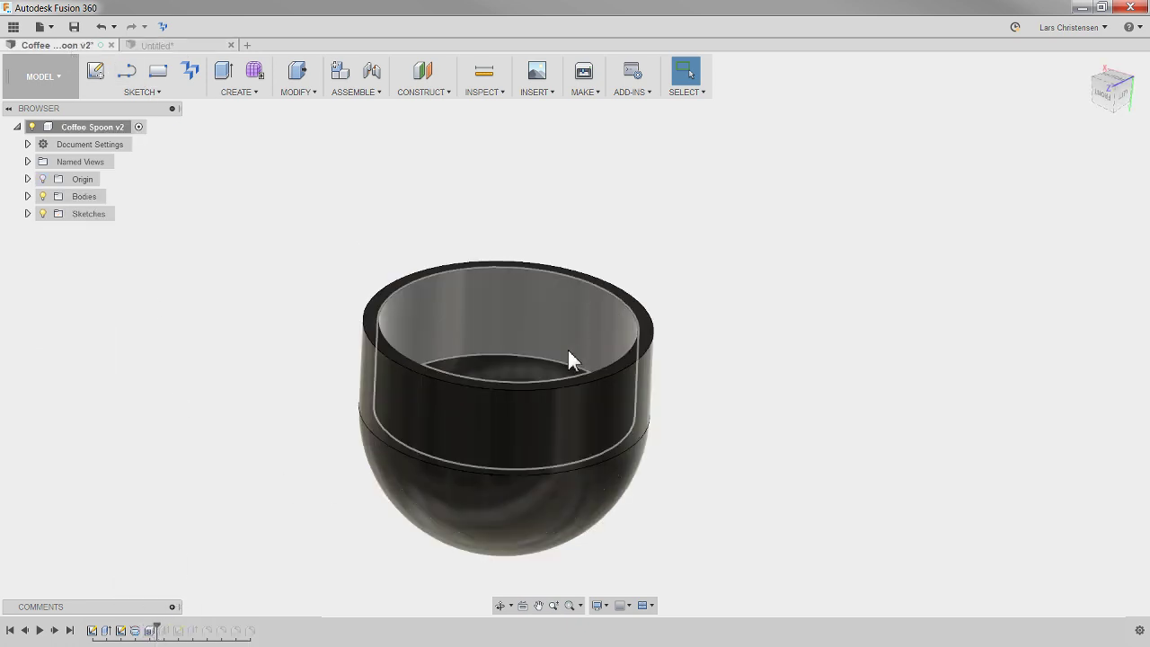
{"action": "middle_click_drag", "start_coordinate": [563, 393], "coordinate": [567, 382], "text": "shift"}
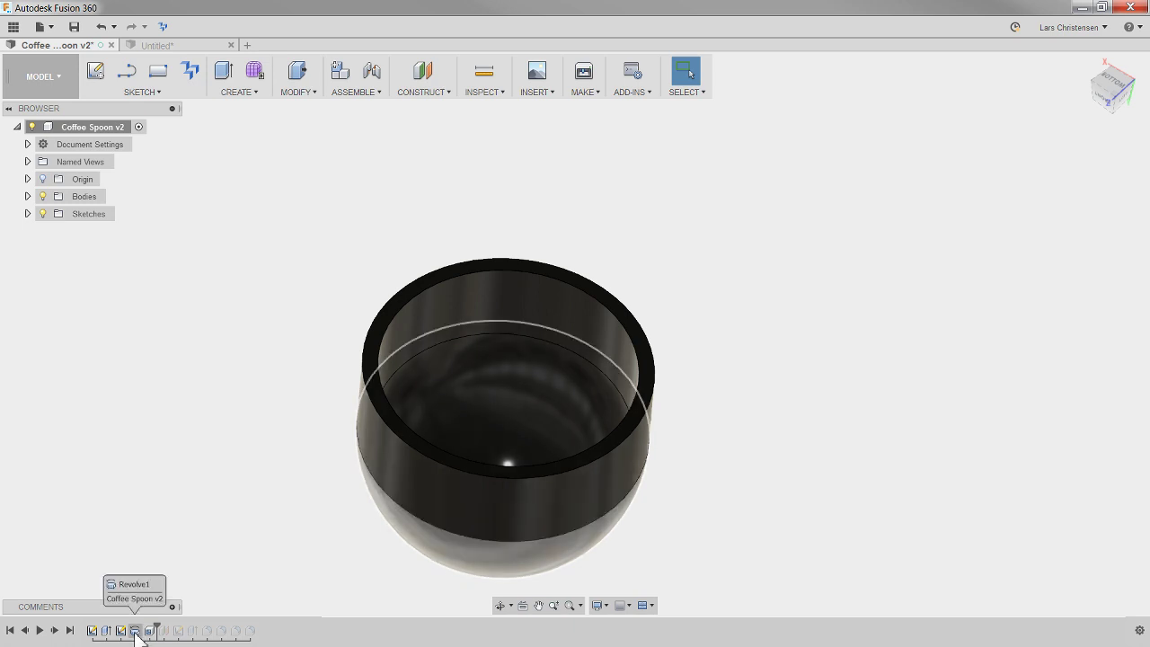
Switch to the untitled design and shell the bowl from its flat top face with an inside thickness of 2.5 mm.
{"action": "left_click", "coordinate": [178, 45]}
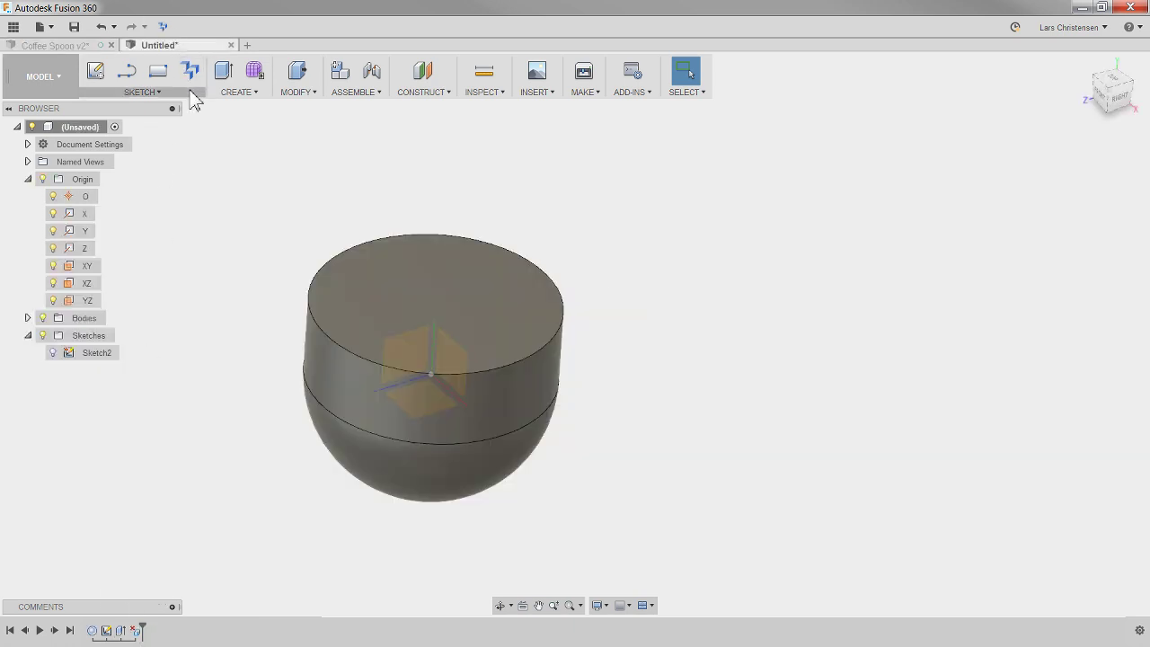
{"action": "left_click", "coordinate": [296, 93]}
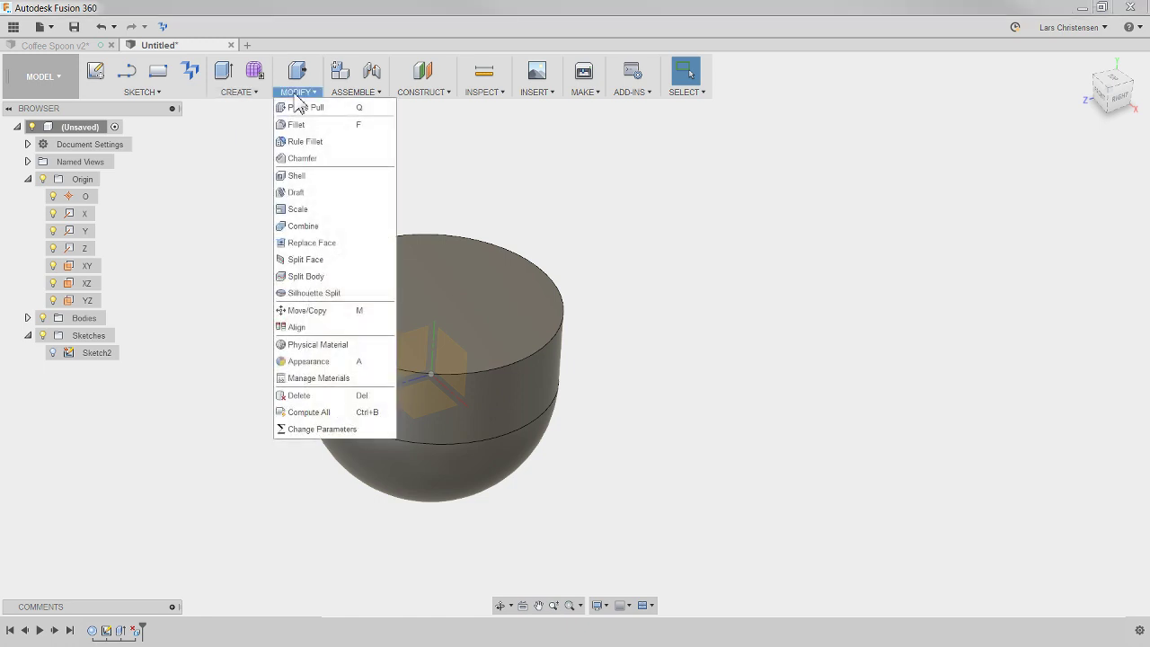
{"action": "left_click", "coordinate": [319, 175]}
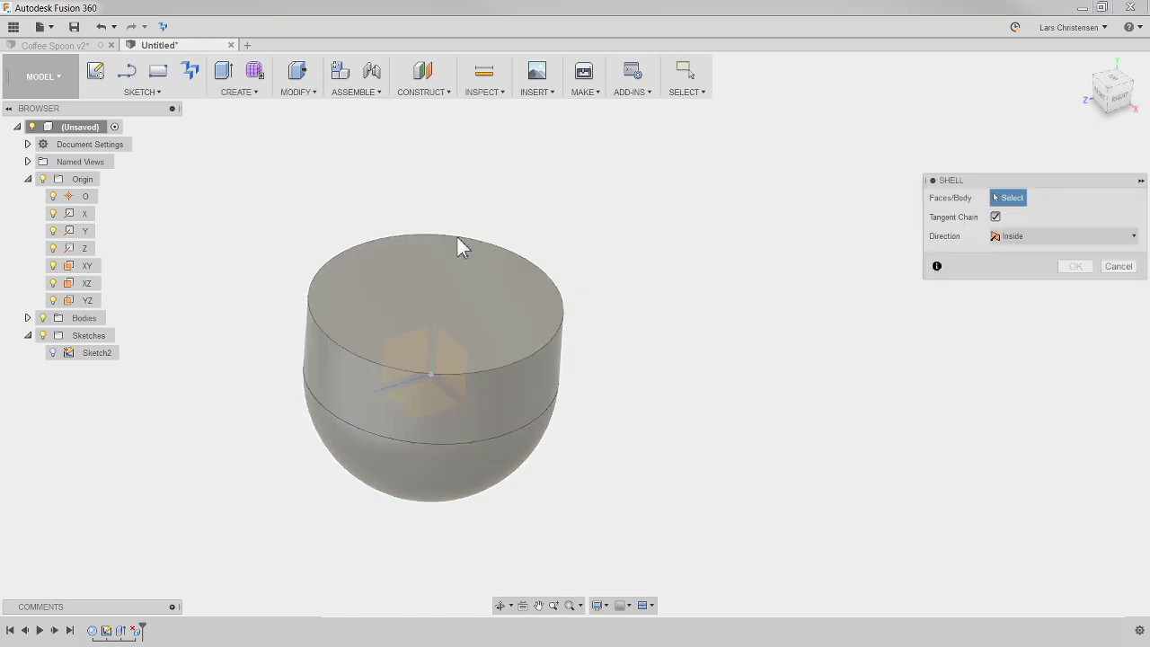
{"action": "left_click", "coordinate": [434, 290]}
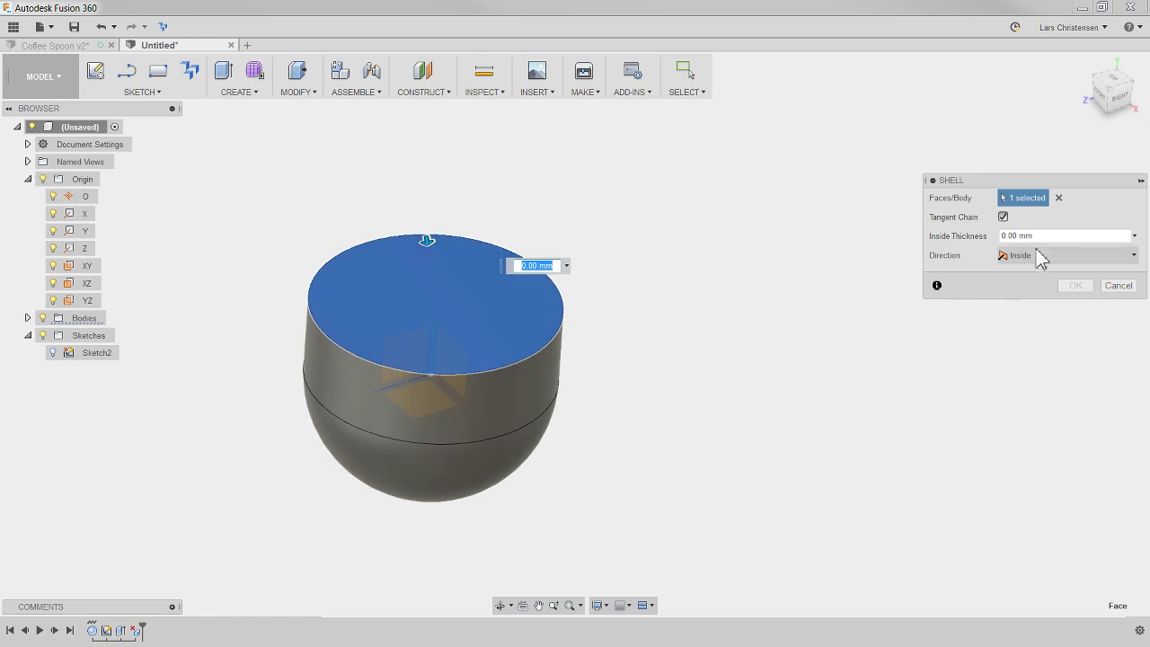
{"action": "left_click_drag", "start_coordinate": [1044, 236], "coordinate": [942, 230]}
{"action": "type", "text": "2.5"}
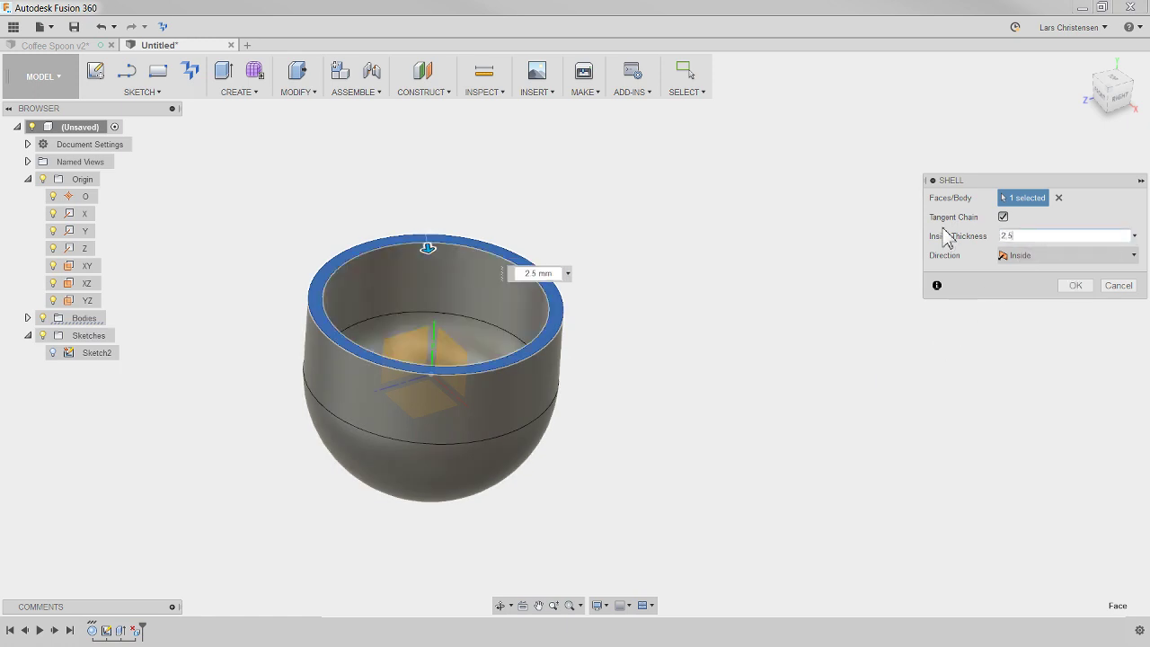
{"action": "left_click", "coordinate": [1076, 285]}
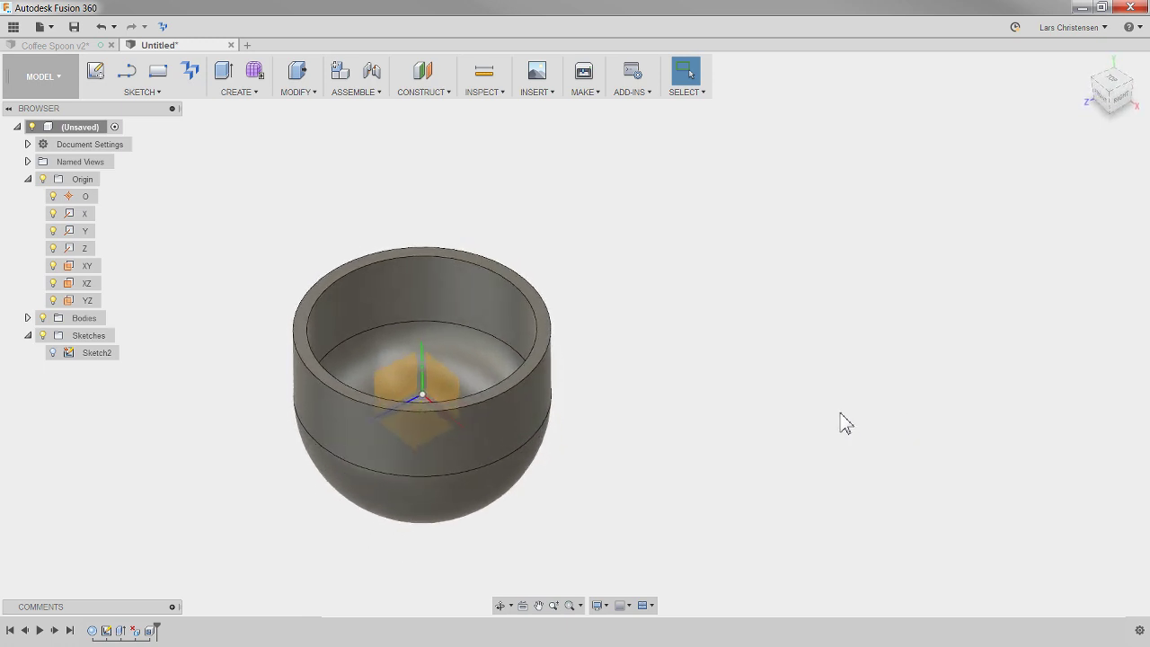
Compare the bowls in both designs, then roll the Coffee Spoon v2 history forward past the construction plane to examine its position.
{"action": "left_click", "coordinate": [83, 48]}
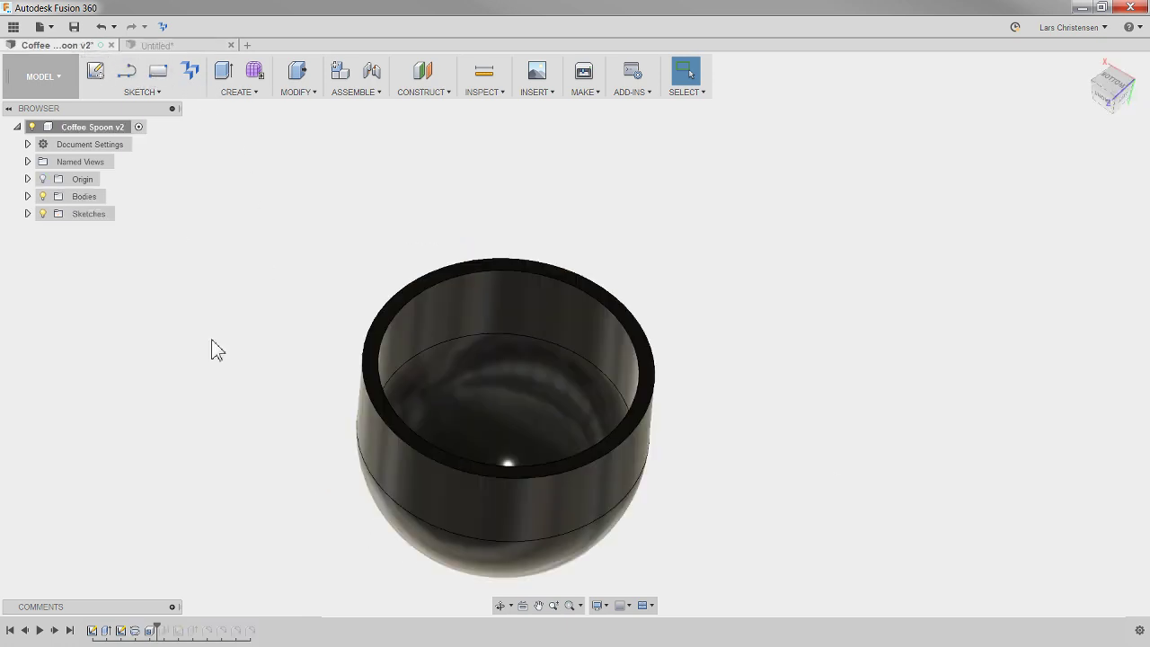
{"action": "left_click", "coordinate": [154, 47]}
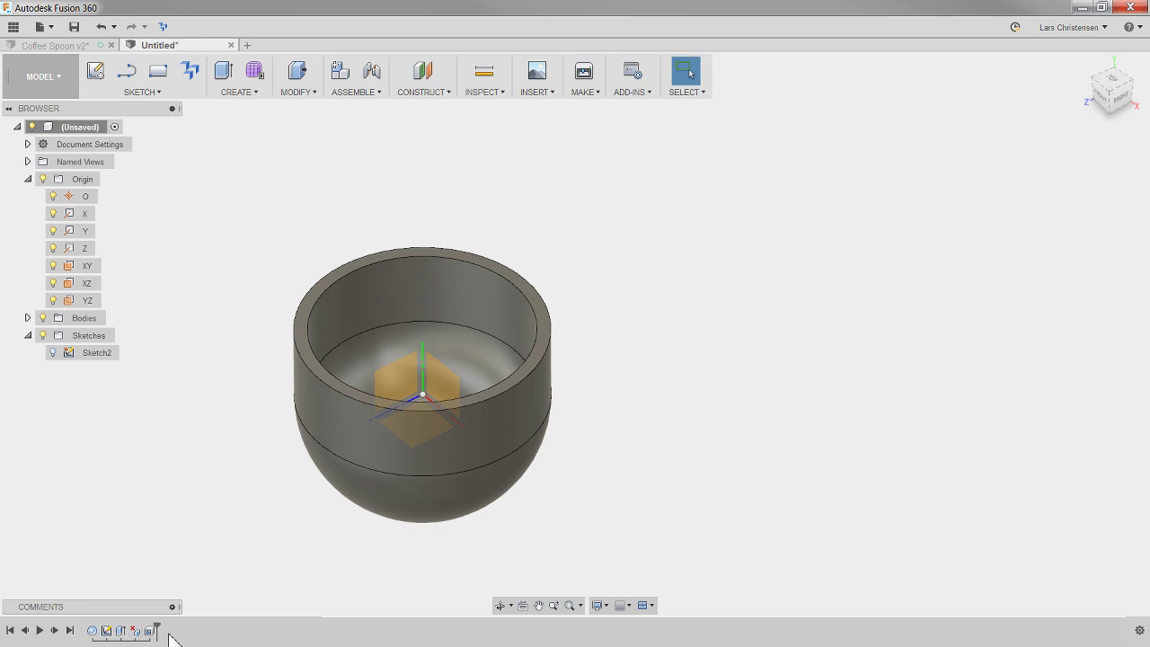
{"action": "left_click", "coordinate": [92, 47]}
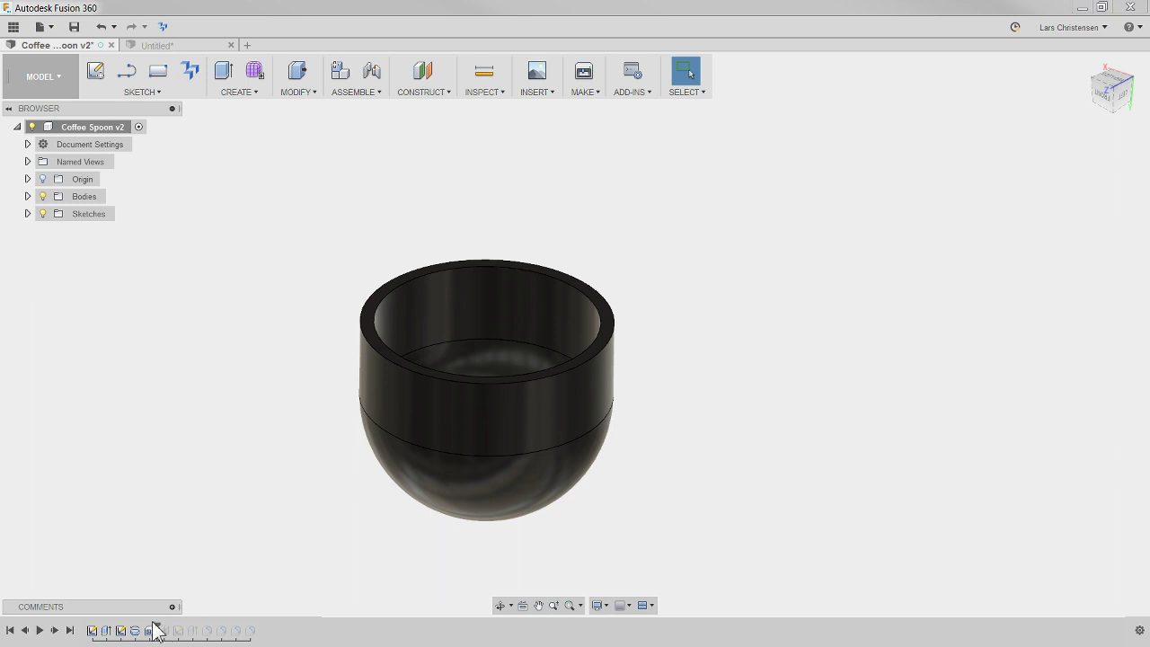
{"action": "left_click_drag", "start_coordinate": [158, 630], "coordinate": [171, 633]}
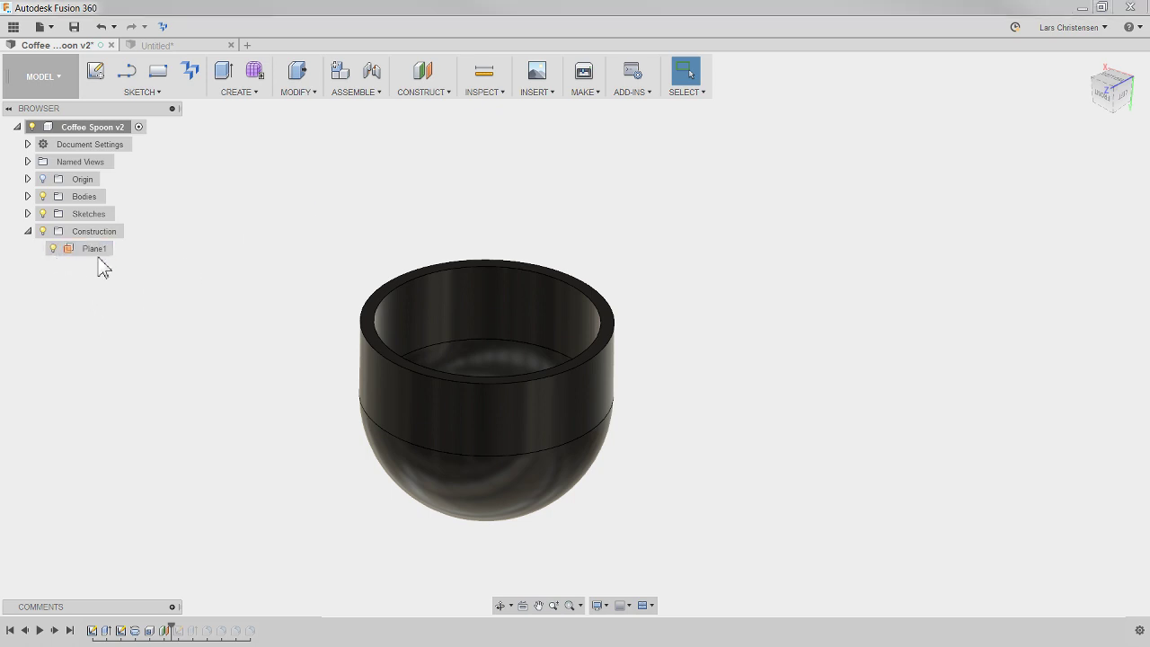
{"action": "scroll", "coordinate": [231, 204], "scroll_direction": "down", "scroll_amount": 2}
{"action": "scroll", "coordinate": [378, 238], "scroll_direction": "down", "scroll_amount": 4}
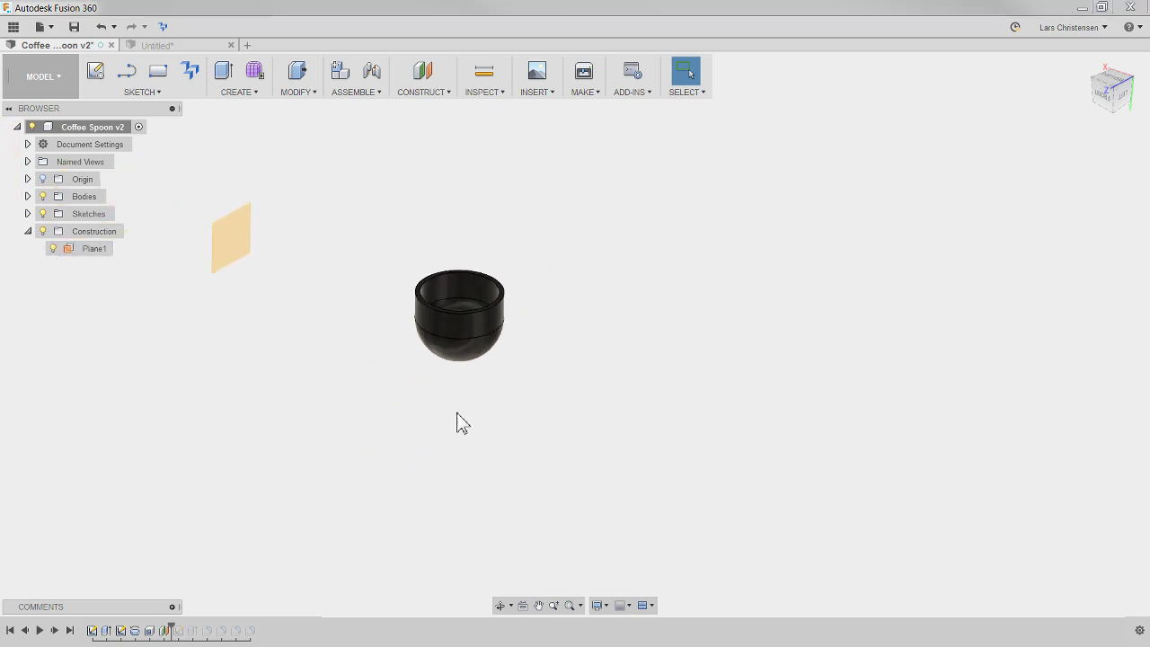
{"action": "middle_click_drag", "start_coordinate": [236, 260], "coordinate": [378, 404], "text": "shift"}
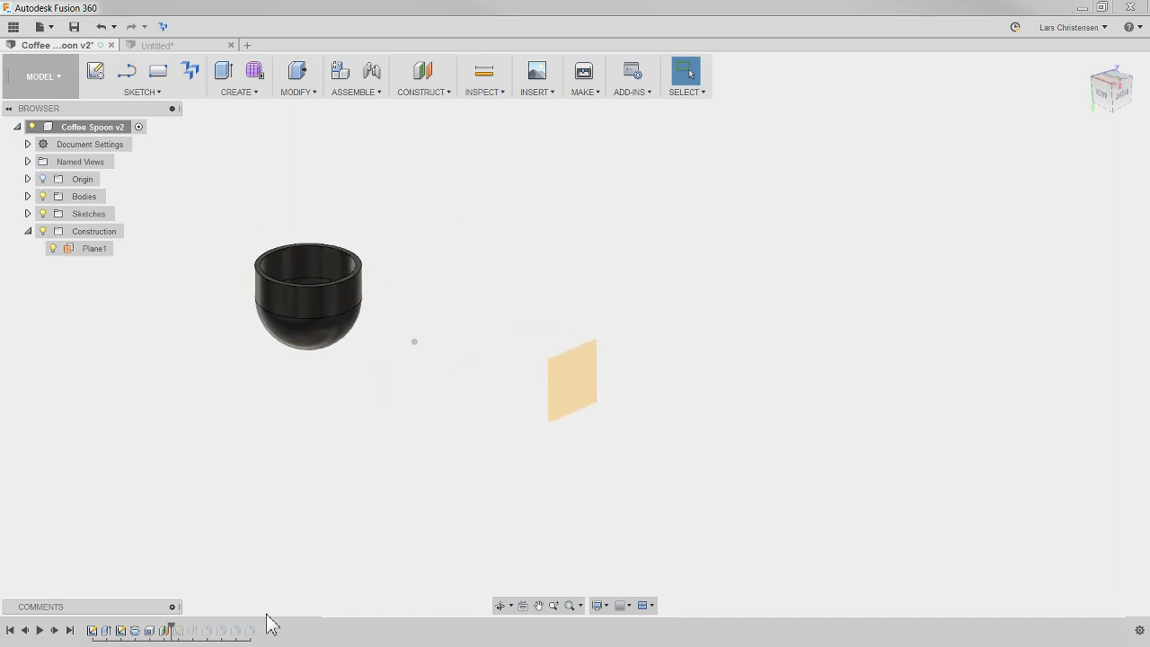
Roll the Coffee Spoon v2 history forward past Sketch4 and show that sketch to examine its circular profile beside the bowl.
{"action": "left_click_drag", "start_coordinate": [172, 624], "coordinate": [184, 620]}
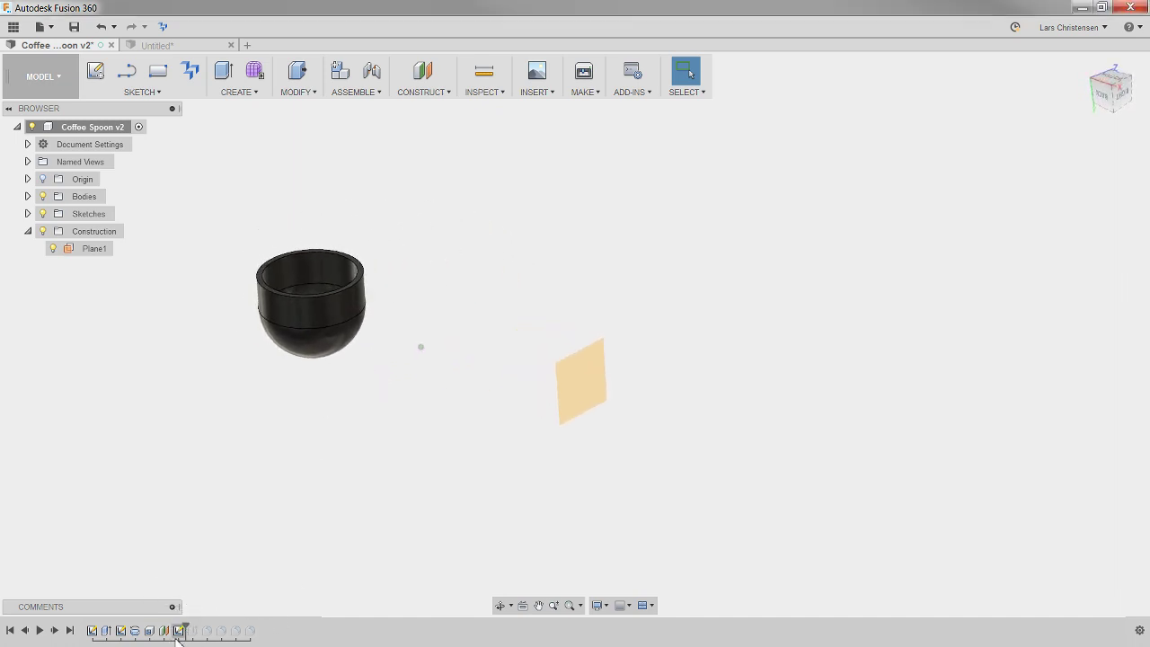
{"action": "left_click", "coordinate": [28, 213]}
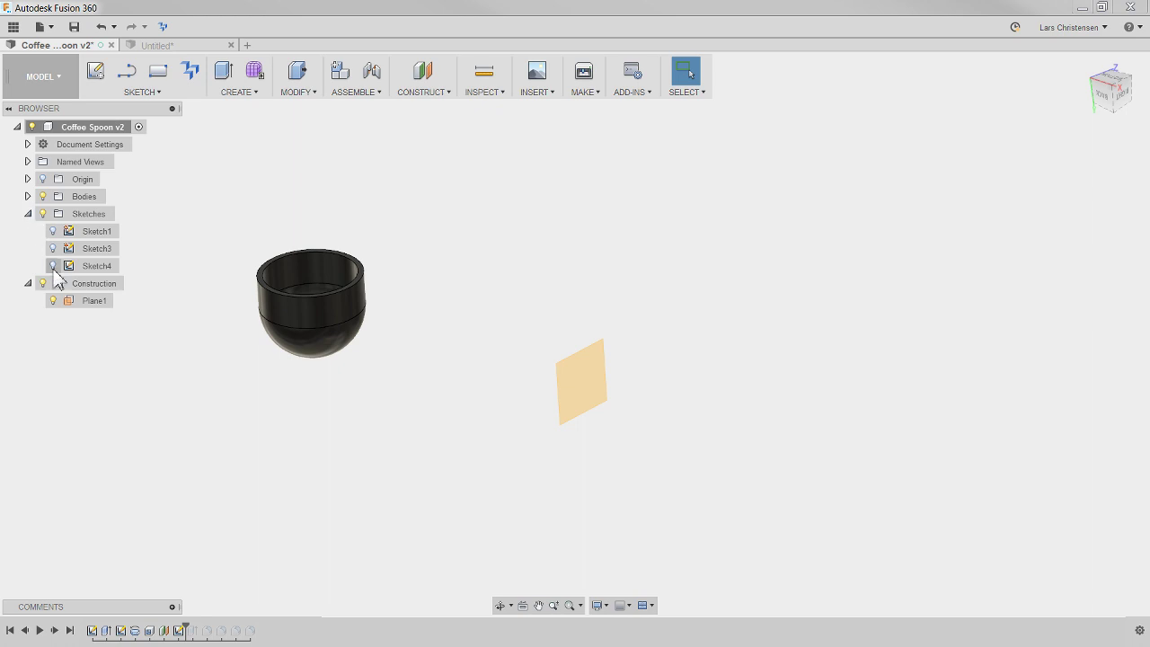
{"action": "left_click", "coordinate": [54, 266]}
{"action": "scroll", "coordinate": [547, 455], "scroll_direction": "up", "scroll_amount": 4}
{"action": "middle_click_drag", "start_coordinate": [482, 483], "coordinate": [519, 460], "text": "shift"}
{"action": "scroll", "coordinate": [519, 469], "scroll_direction": "up", "scroll_amount": 5}
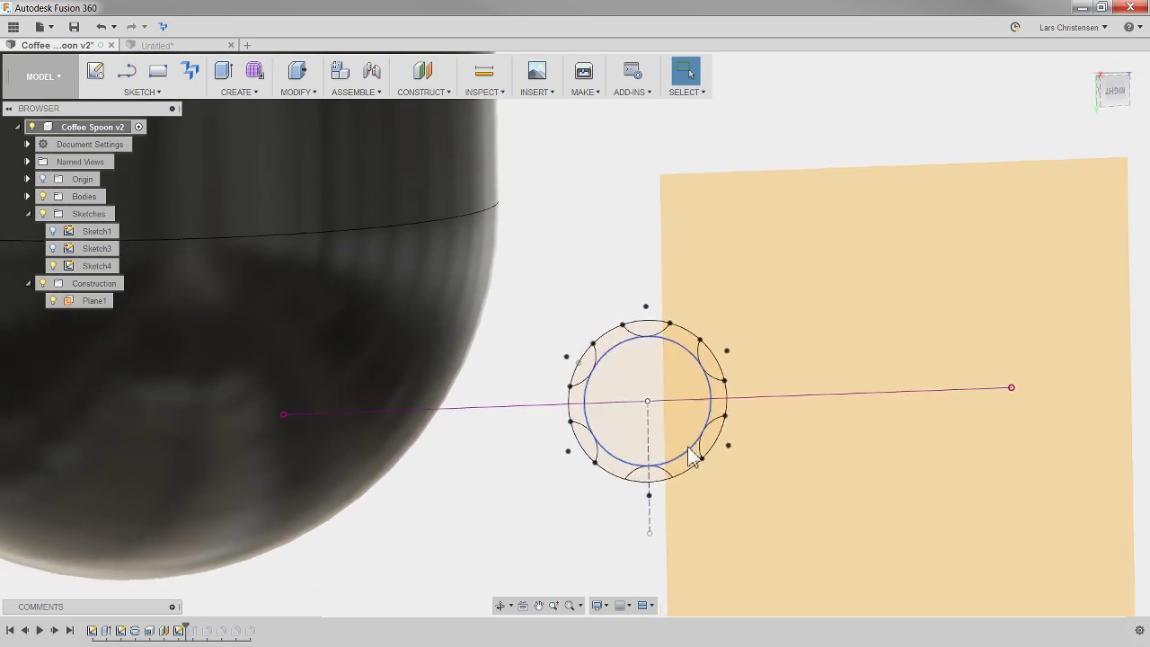
Preview the fluted handle extrusion by rolling the history forward and back to Sketch4, and hide Body1 to isolate the profile sketch.
{"action": "scroll", "coordinate": [595, 367], "scroll_direction": "down", "scroll_amount": 4}
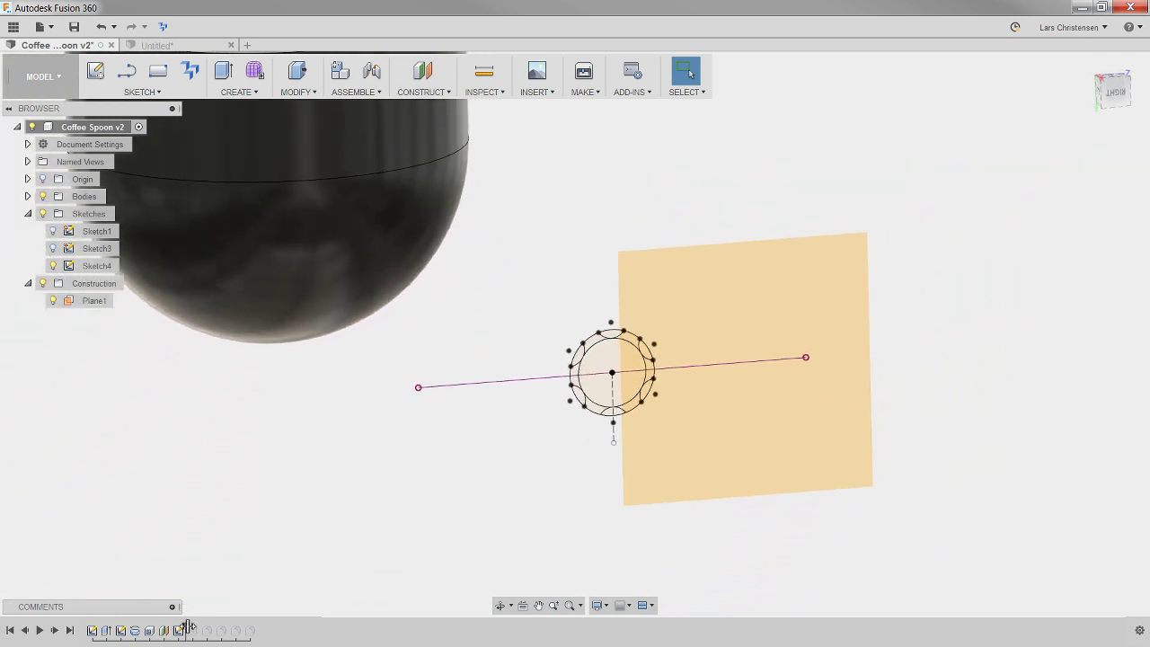
{"action": "left_click_drag", "start_coordinate": [185, 629], "coordinate": [200, 629]}
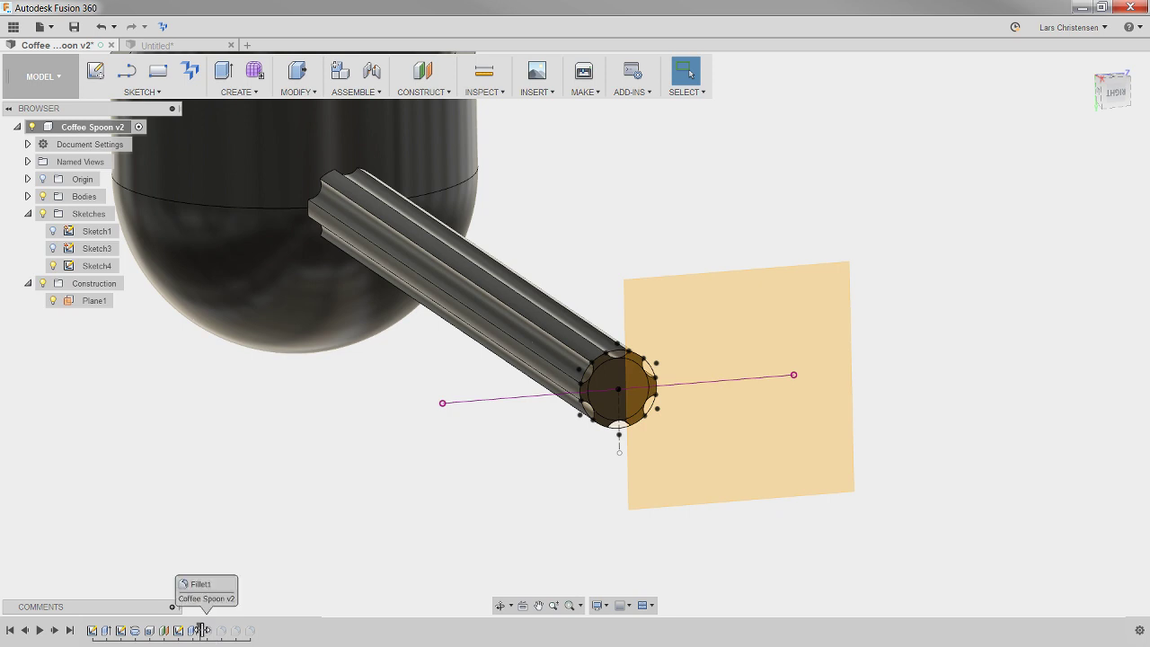
{"action": "left_click_drag", "start_coordinate": [195, 628], "coordinate": [185, 628]}
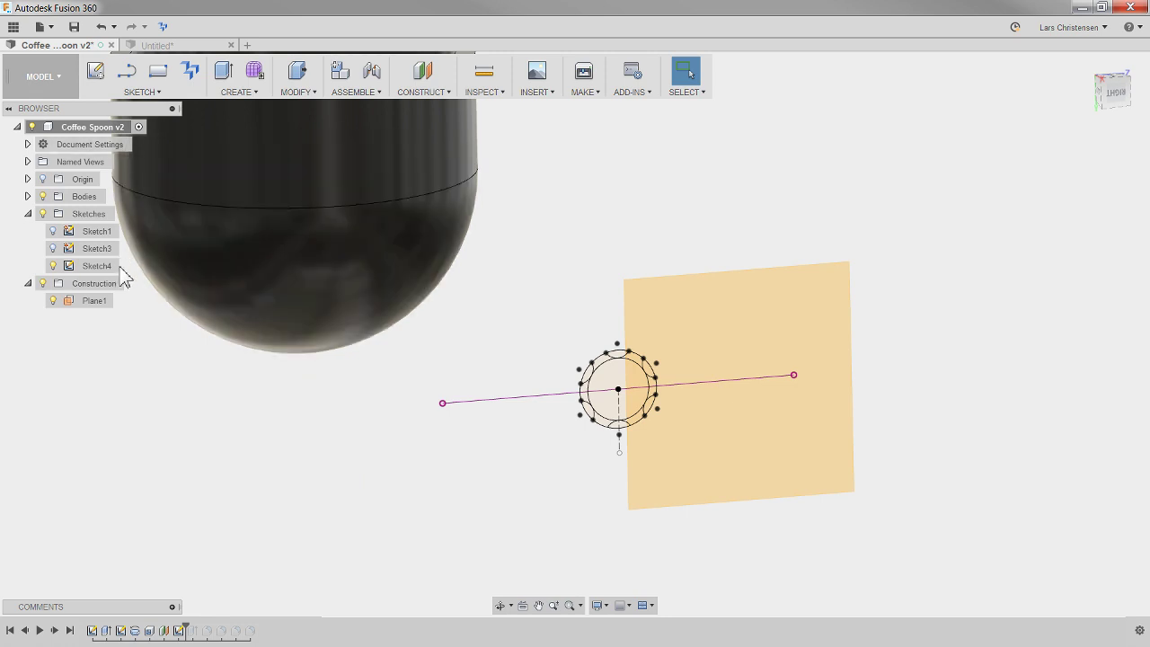
{"action": "left_click", "coordinate": [27, 196]}
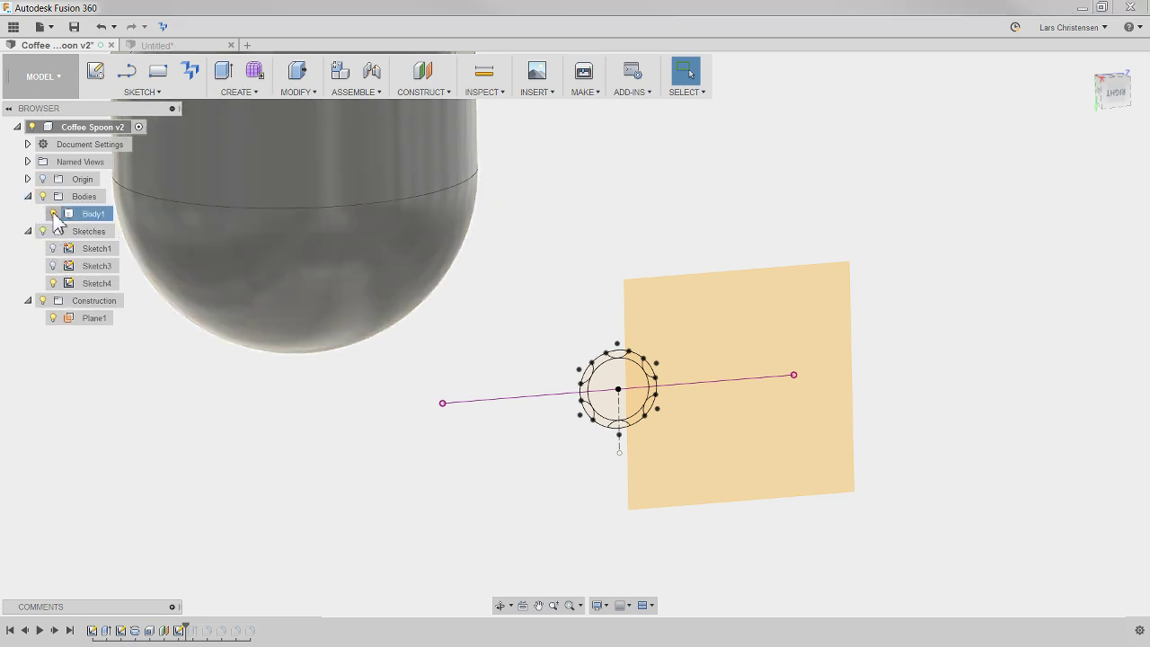
{"action": "left_click", "coordinate": [51, 213]}
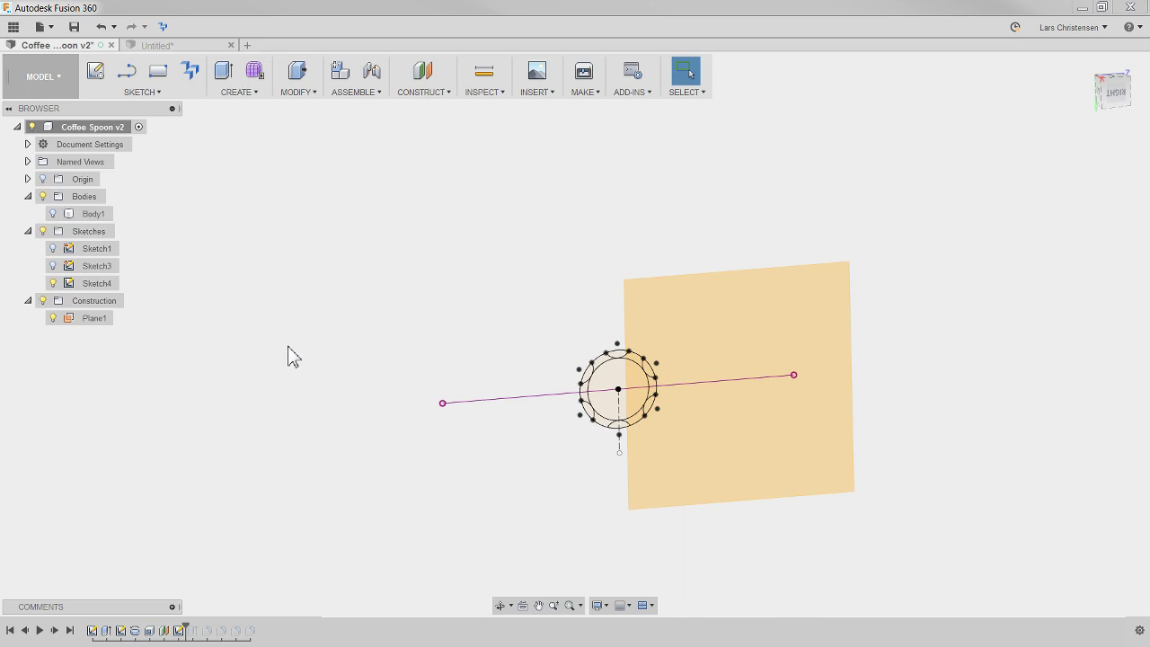
Switch to the untitled design, hide its bodies and start a new sketch on the YZ origin plane.
{"action": "left_click", "coordinate": [159, 46]}
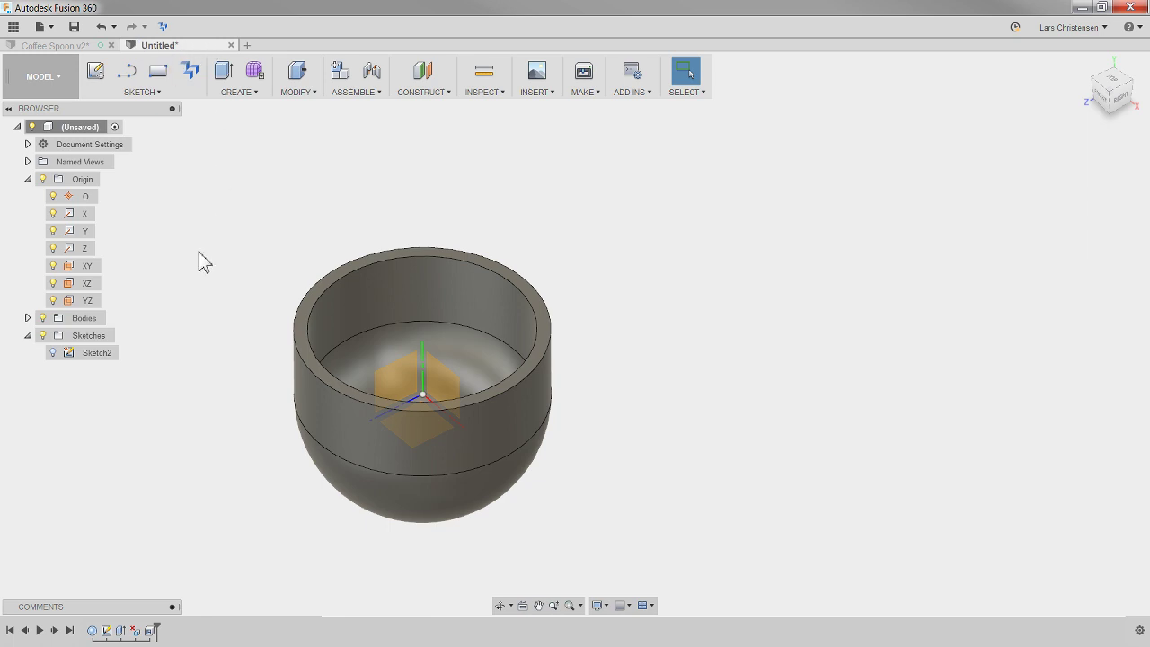
{"action": "left_click", "coordinate": [42, 318]}
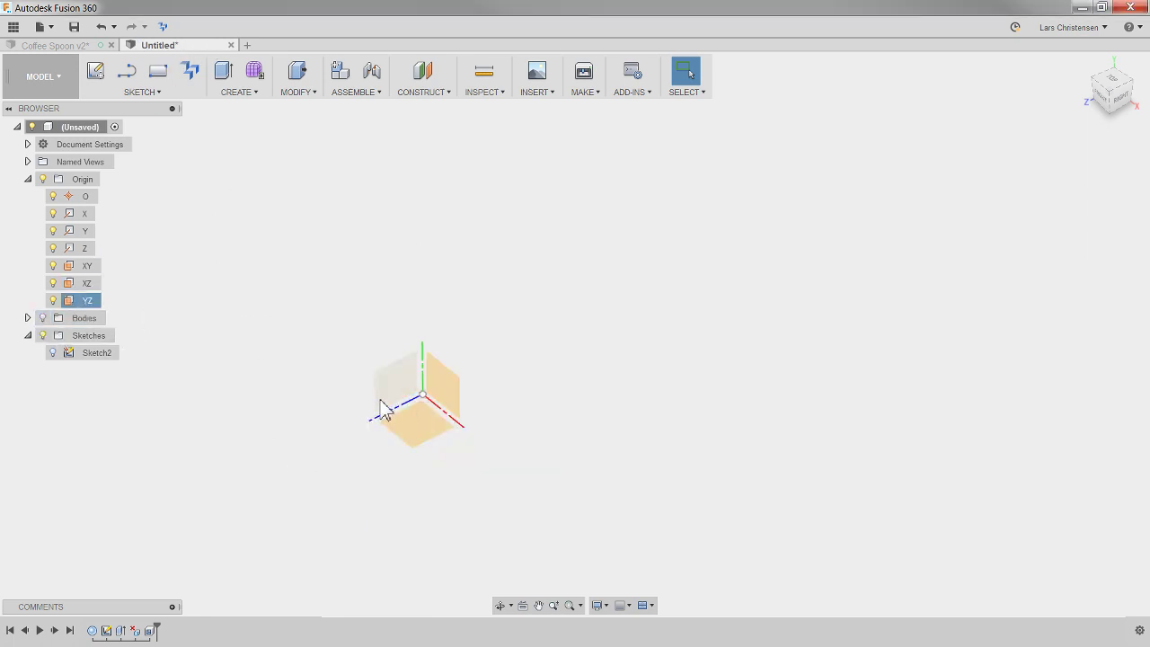
{"action": "left_click", "coordinate": [95, 76]}
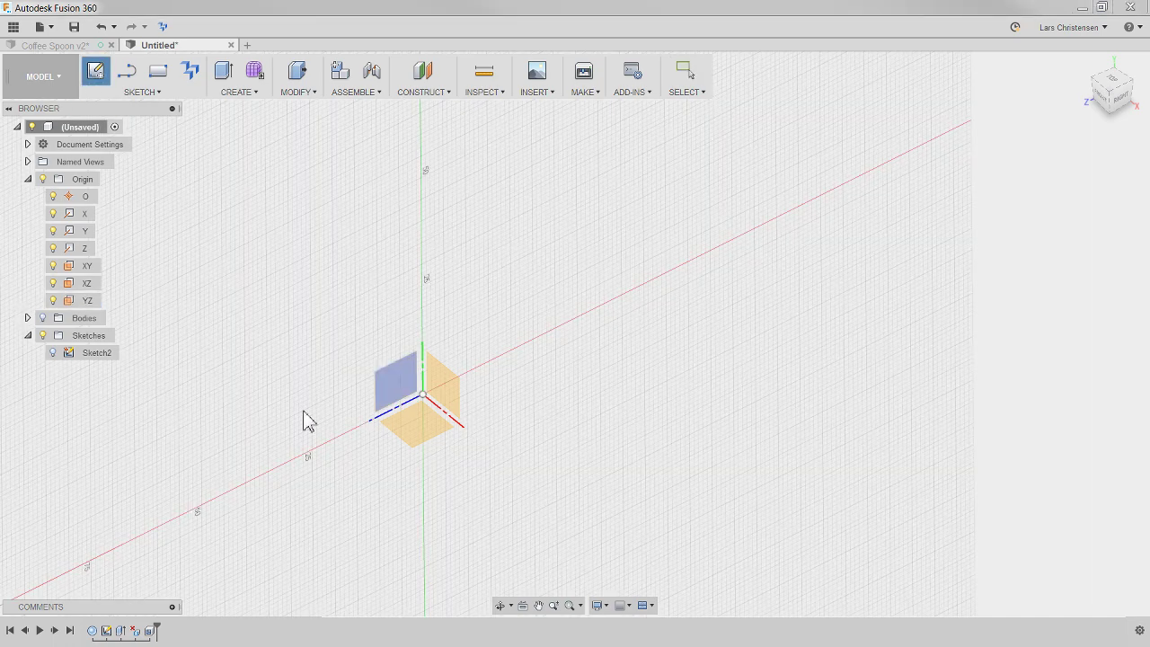
{"action": "left_click", "coordinate": [381, 396]}
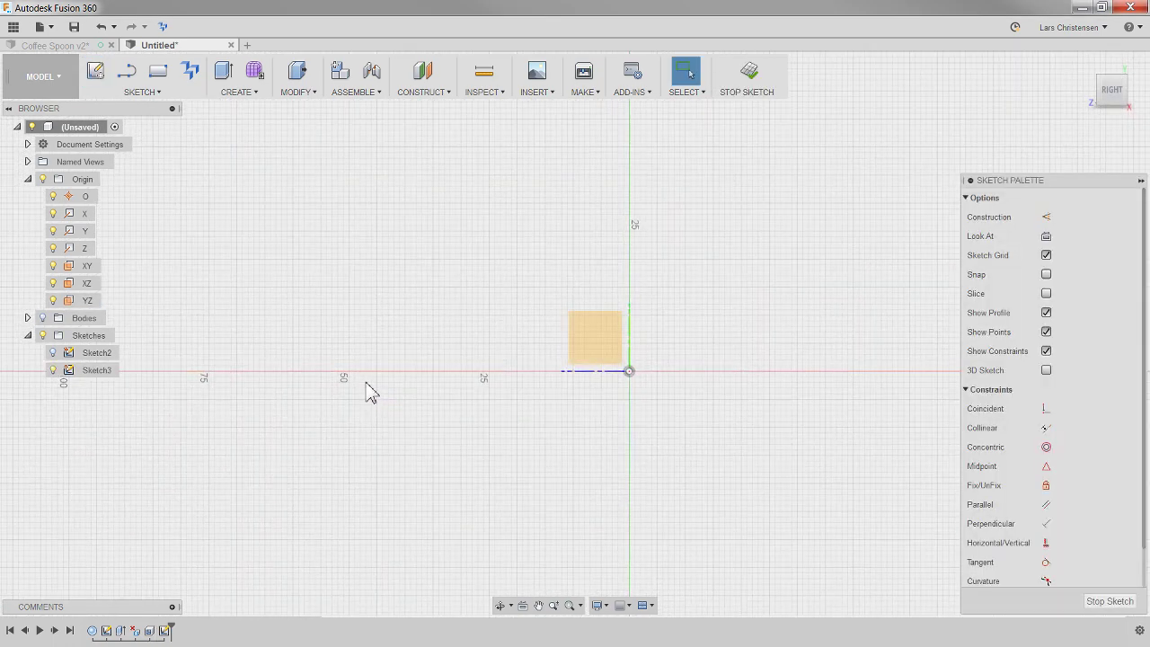
In the Coffee Spoon v2 design, open Sketch4 for editing and copy the fluted circular profile without the long horizontal line and Plane1.
{"action": "left_click", "coordinate": [61, 48]}
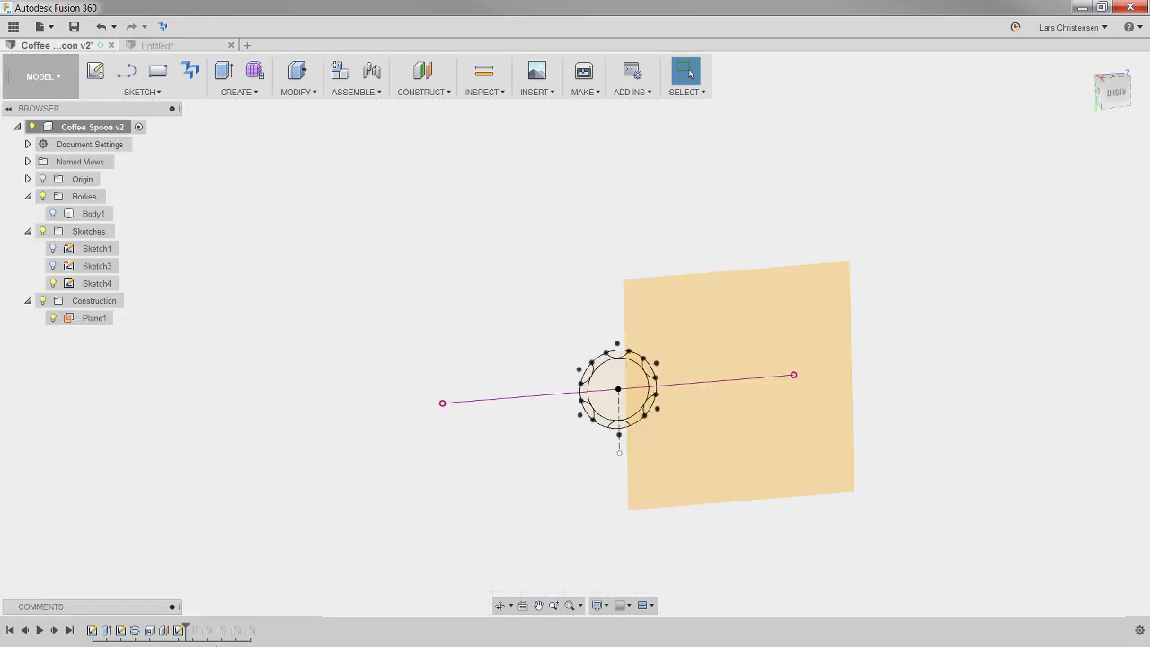
{"action": "left_click", "coordinate": [180, 630]}
{"action": "right_click", "coordinate": [180, 630]}
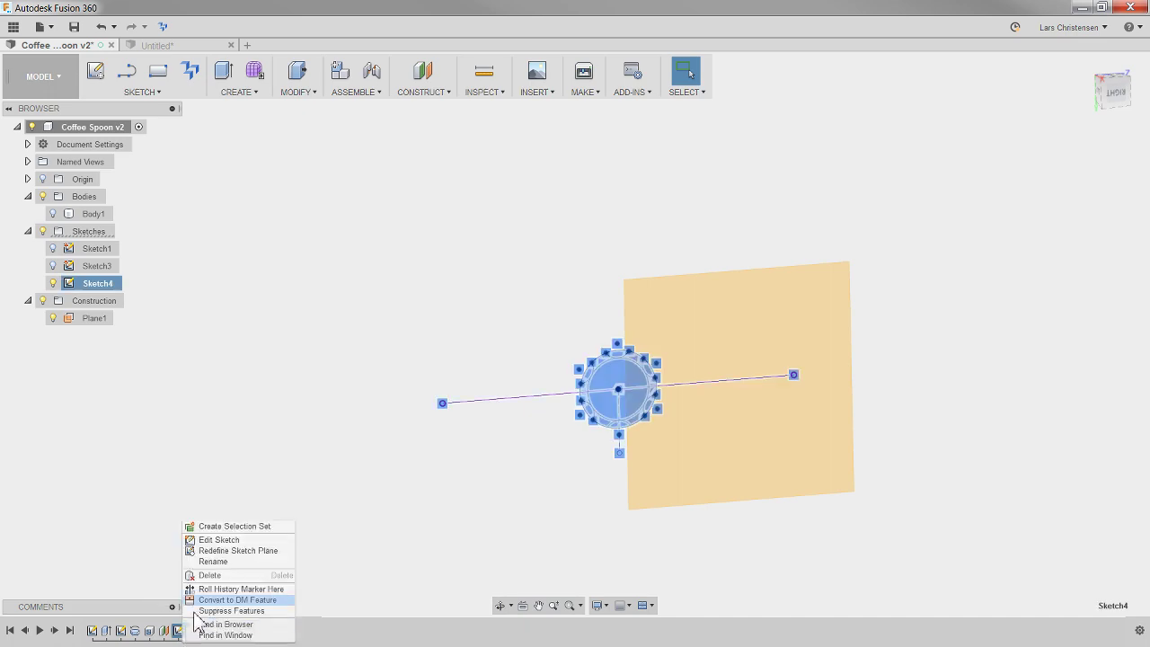
{"action": "left_click", "coordinate": [218, 540]}
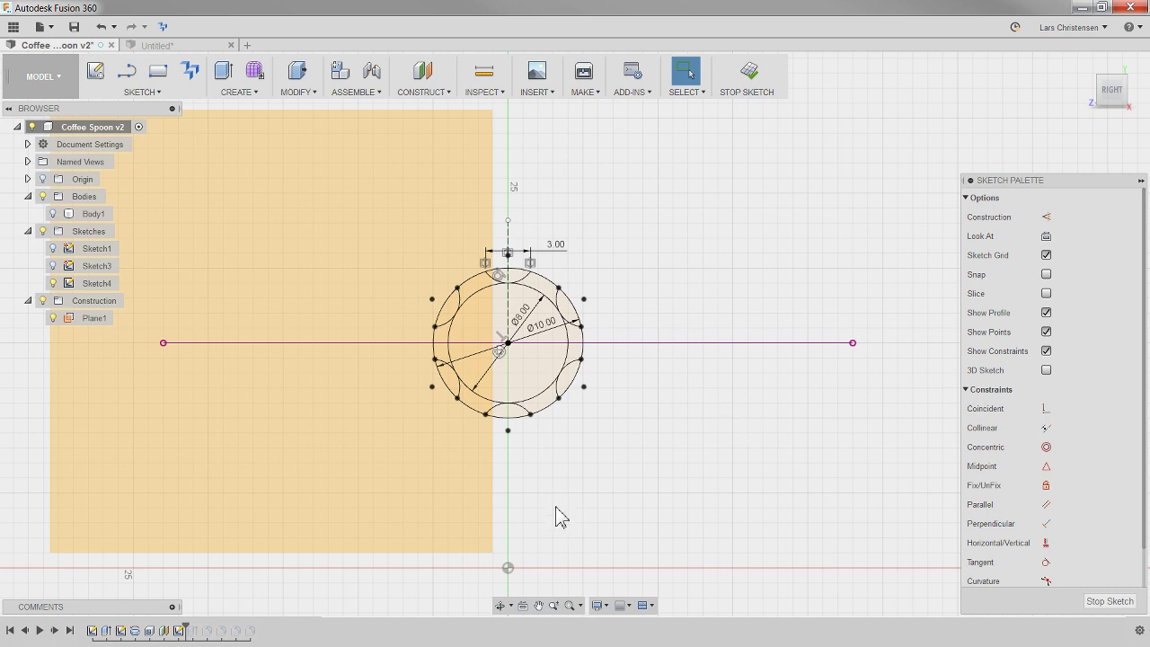
{"action": "left_click_drag", "start_coordinate": [680, 474], "coordinate": [381, 225]}
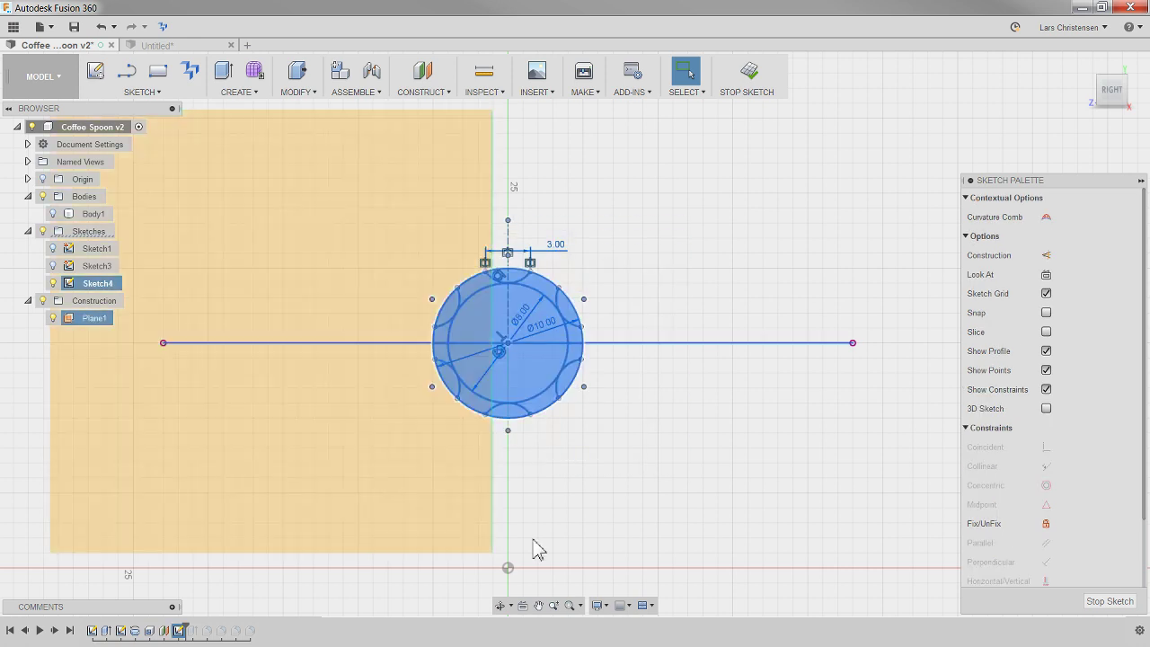
{"action": "left_click", "coordinate": [700, 341], "text": "ctrl"}
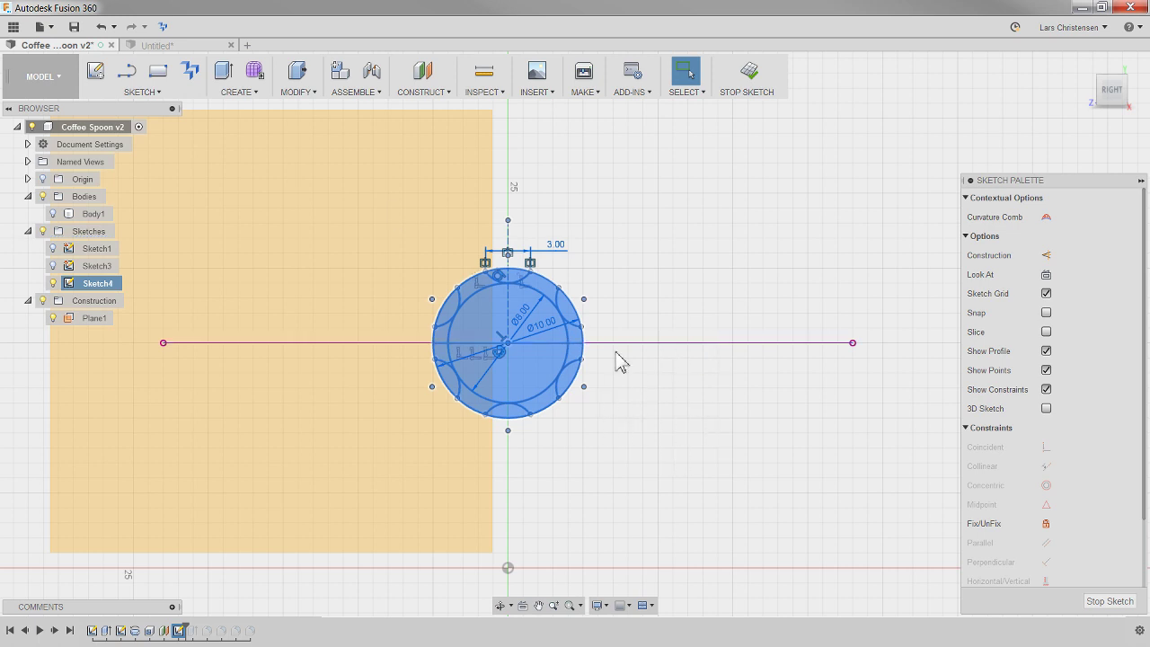
Switch to the untitled design and paste the copied fluted profile into the new YZ sketch.
{"action": "left_click", "coordinate": [174, 47]}
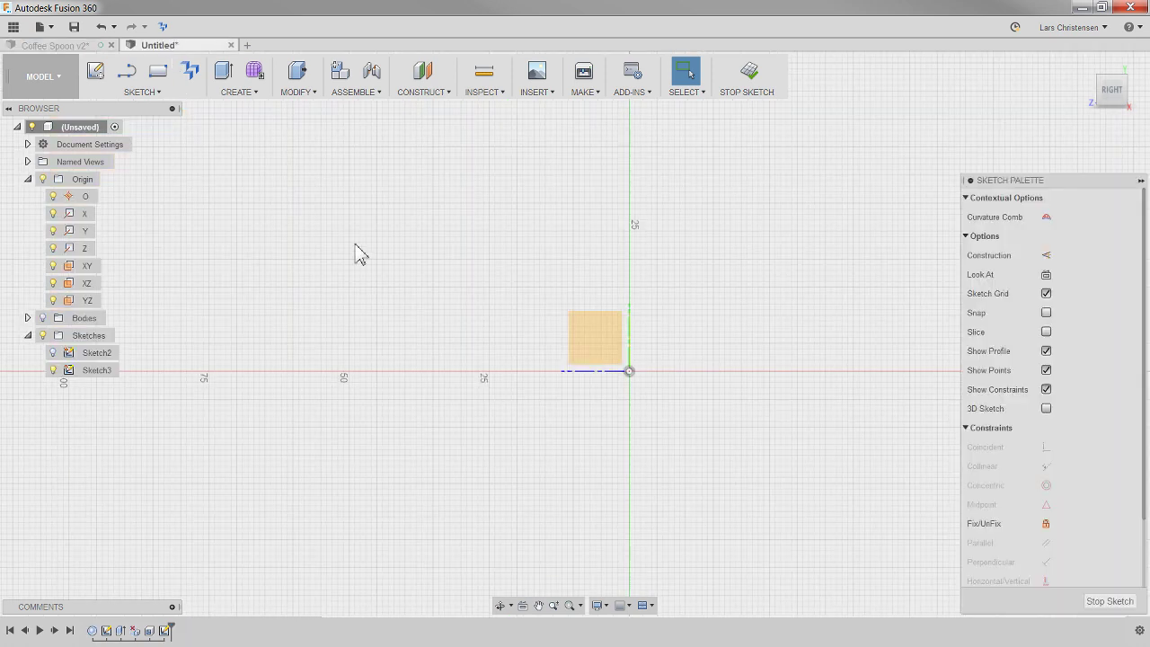
{"action": "key", "text": "ctrl+v"}
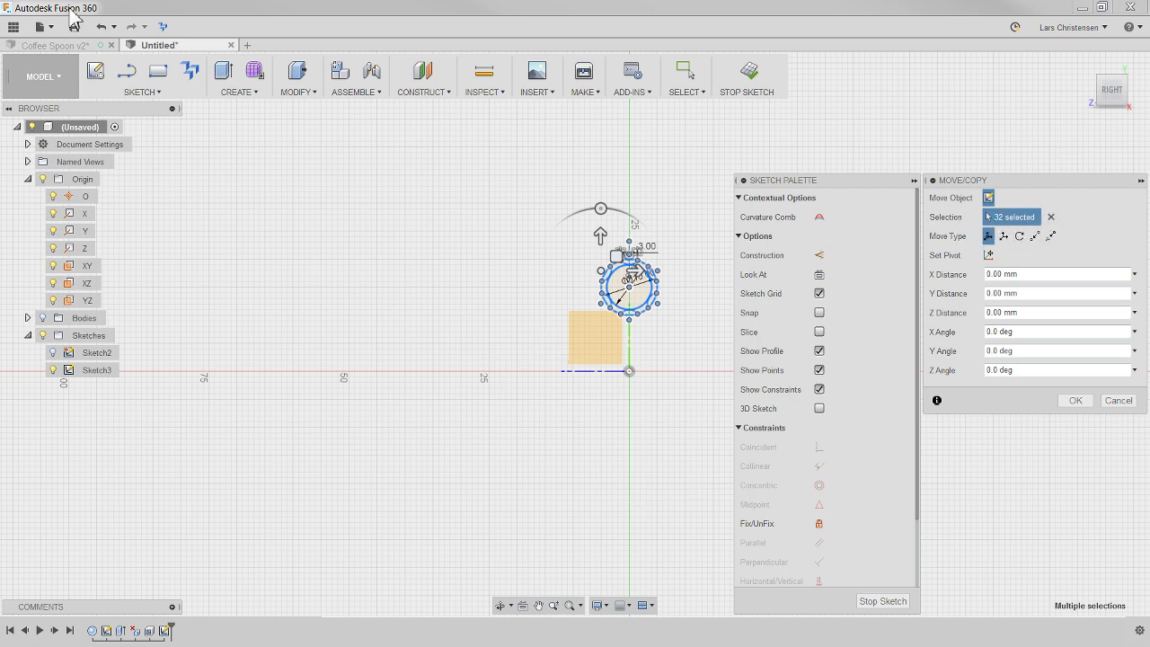
{"action": "left_click", "coordinate": [51, 45]}
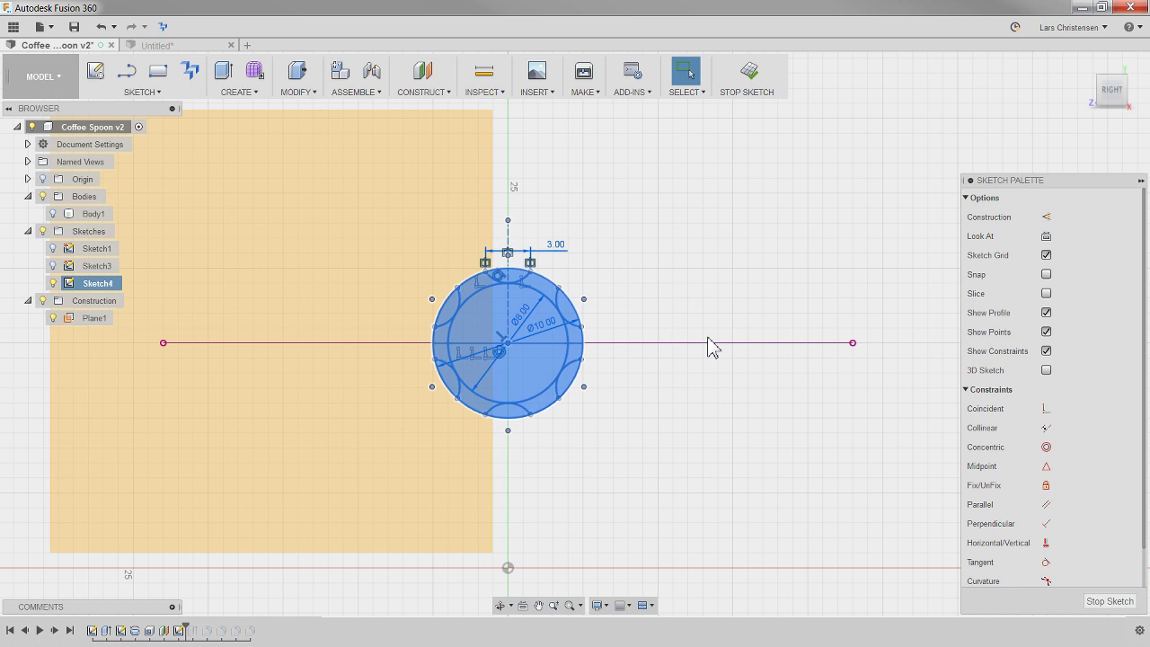
{"action": "left_click", "coordinate": [162, 46]}
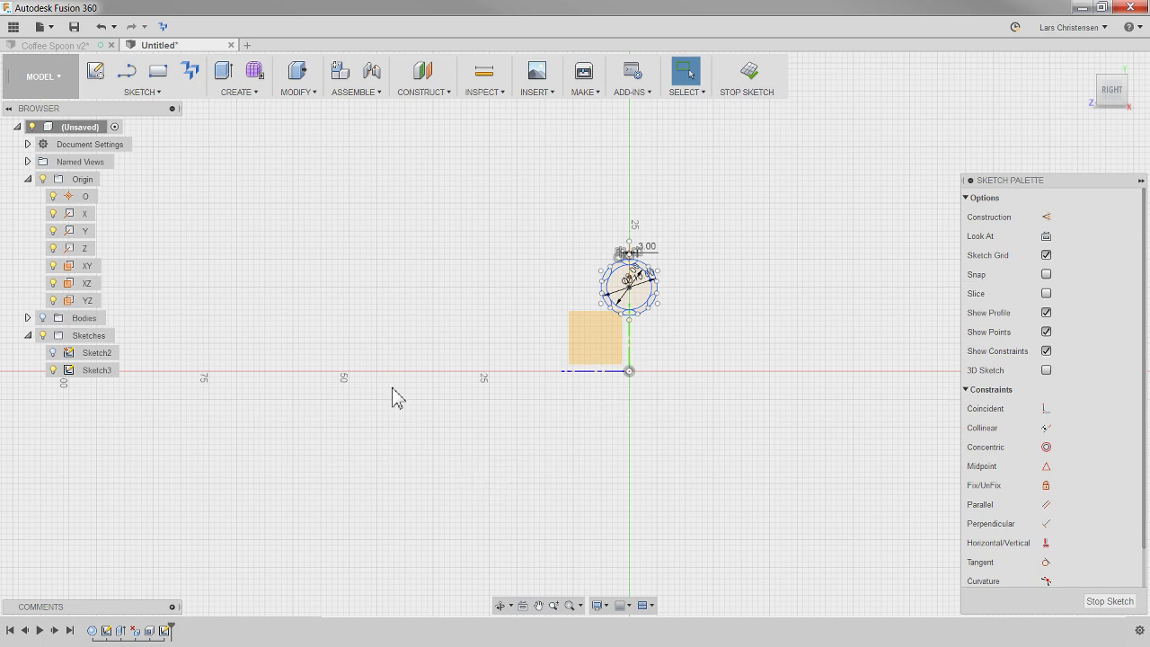
Move the shared center of the two circles off the vertical axis to test how the pasted profile is constrained.
{"action": "scroll", "coordinate": [759, 278], "scroll_direction": "up", "scroll_amount": 3}
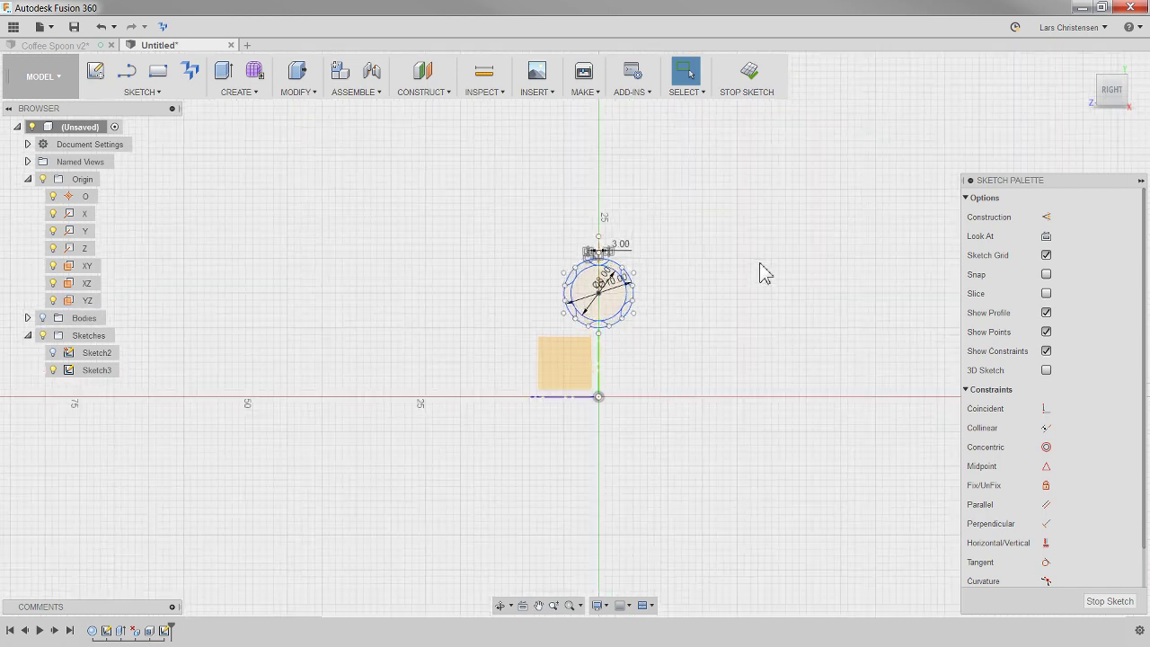
{"action": "scroll", "coordinate": [641, 293], "scroll_direction": "up", "scroll_amount": 2}
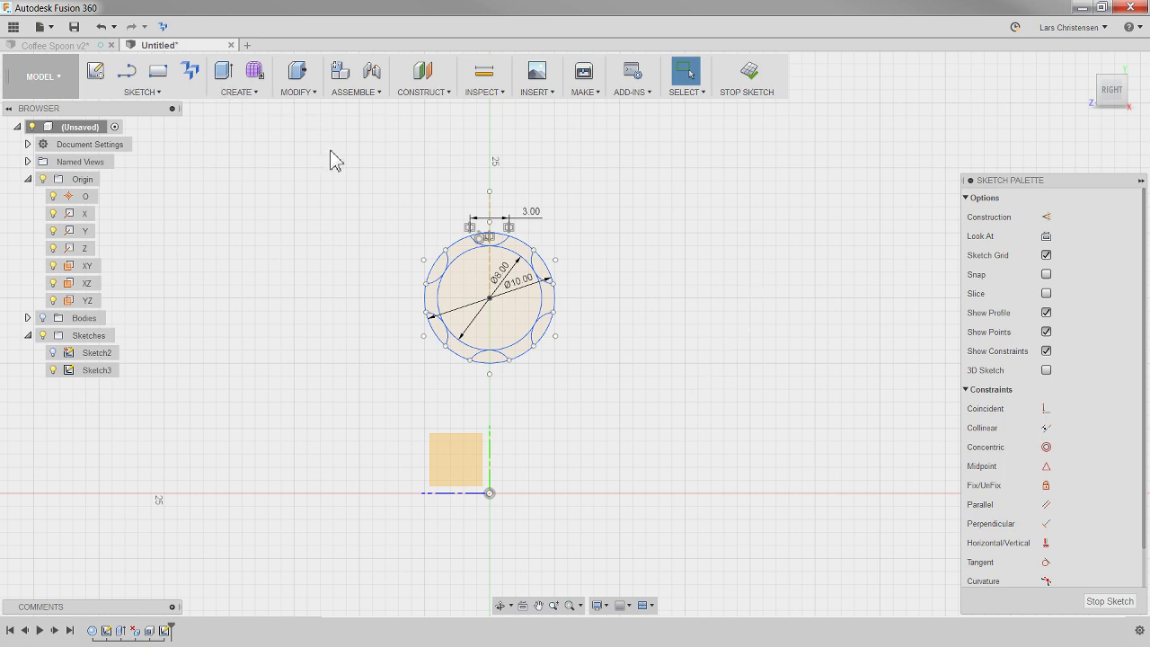
{"action": "scroll", "coordinate": [608, 187], "scroll_direction": "up", "scroll_amount": 2}
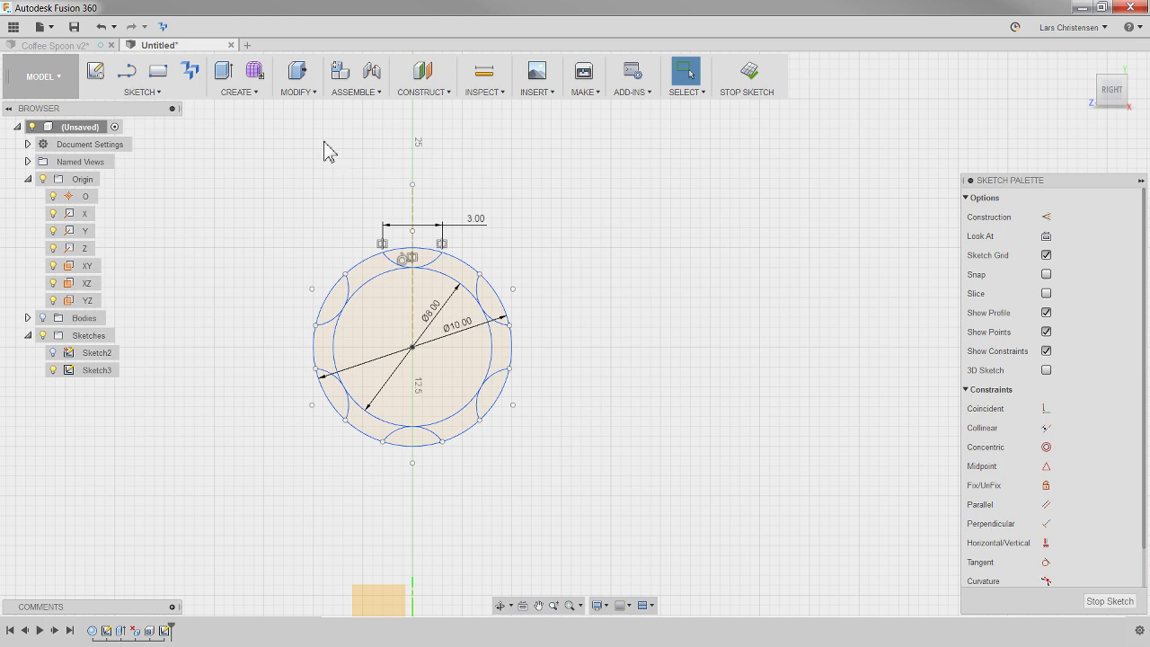
{"action": "scroll", "coordinate": [326, 143], "scroll_direction": "down", "scroll_amount": 1}
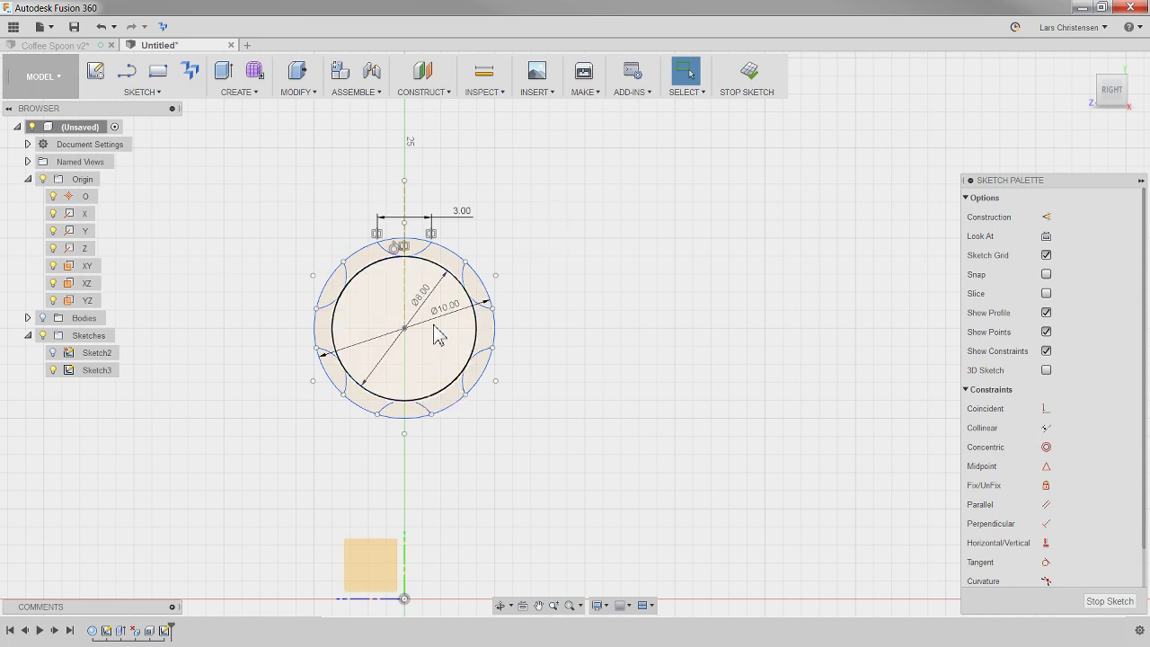
{"action": "scroll", "coordinate": [467, 162], "scroll_direction": "down", "scroll_amount": 1}
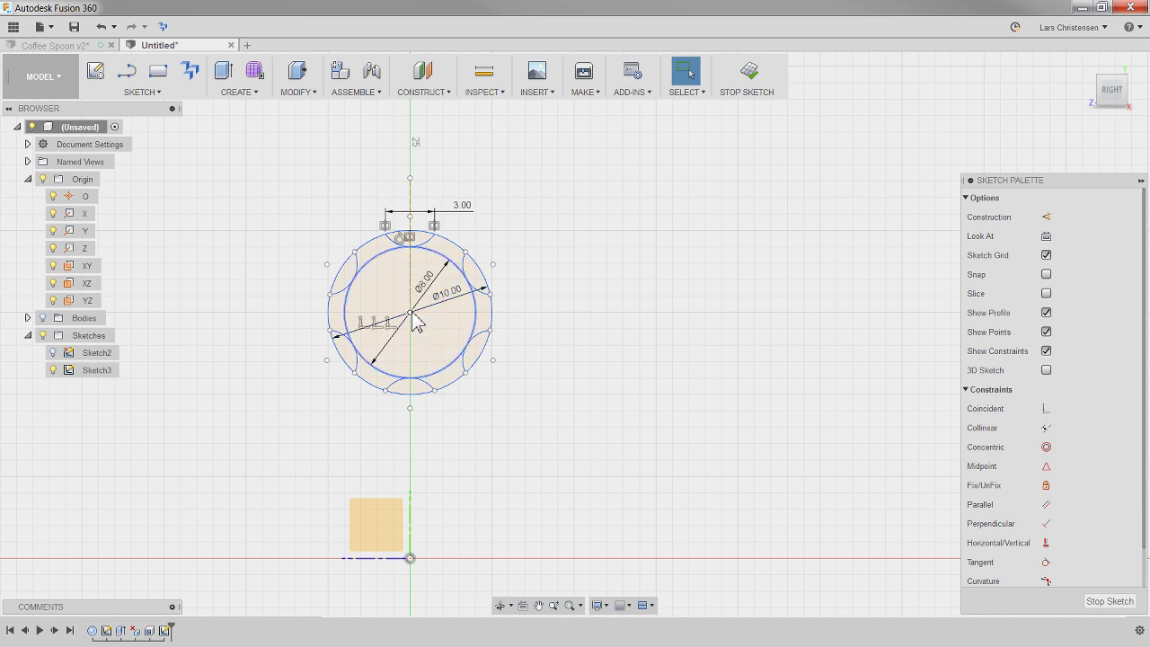
{"action": "left_click_drag", "start_coordinate": [412, 314], "coordinate": [471, 285]}
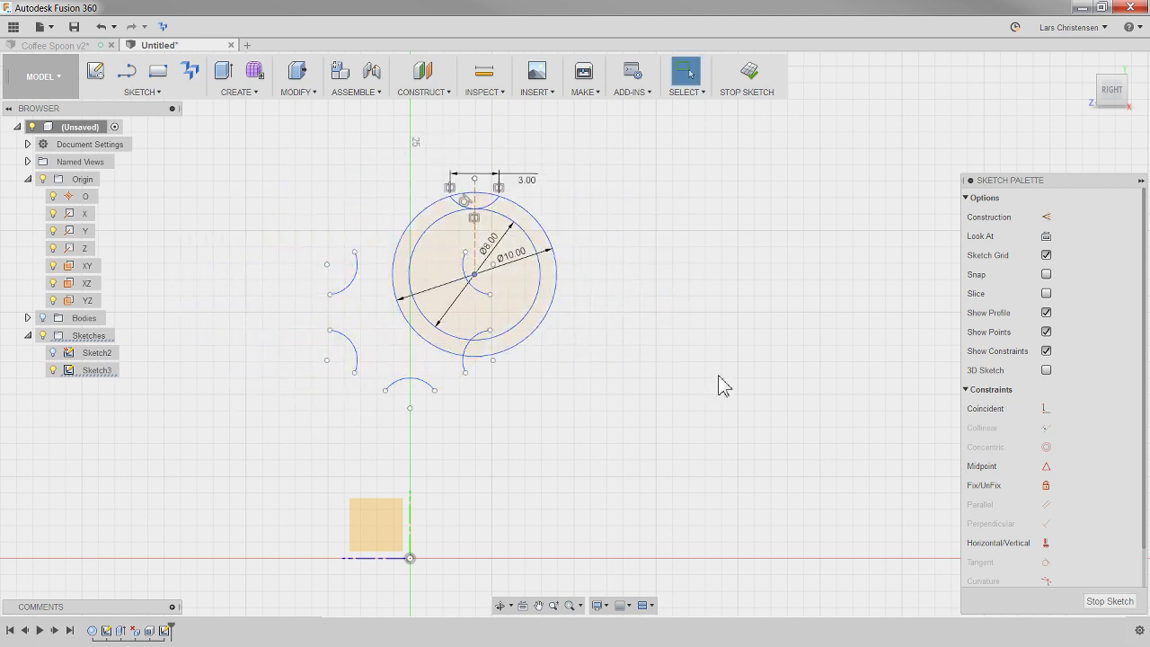
{"action": "left_click", "coordinate": [728, 435]}
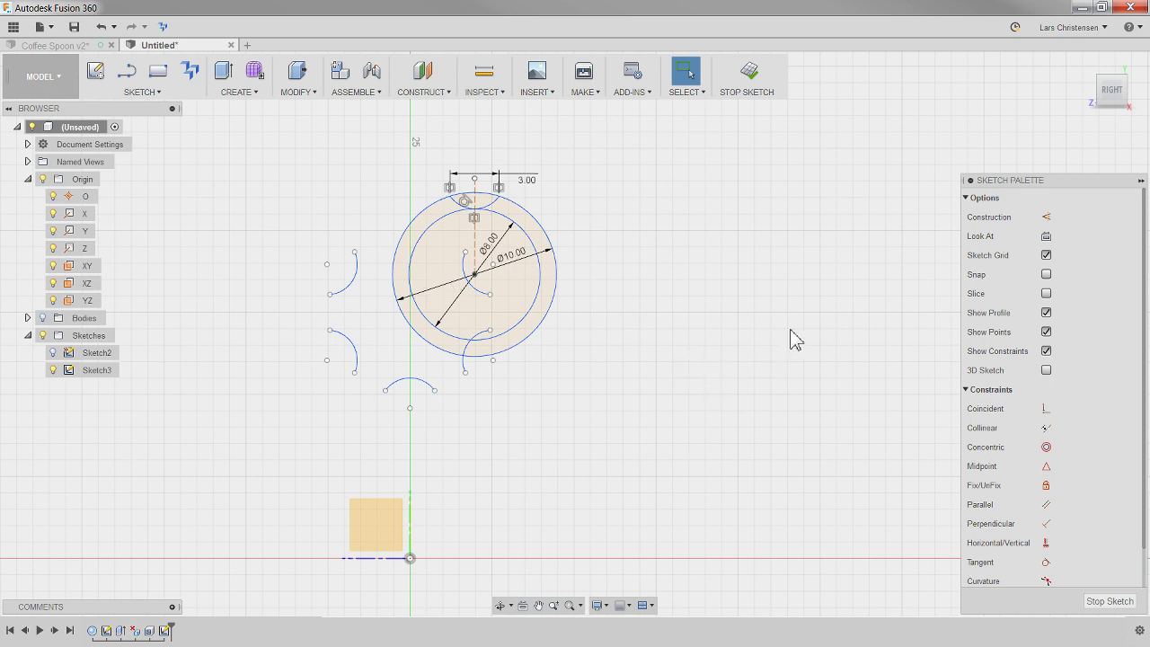
Make the circles' shared center coincident with the sketch origin and delete the five detached scallop arcs.
{"action": "left_click", "coordinate": [1046, 411]}
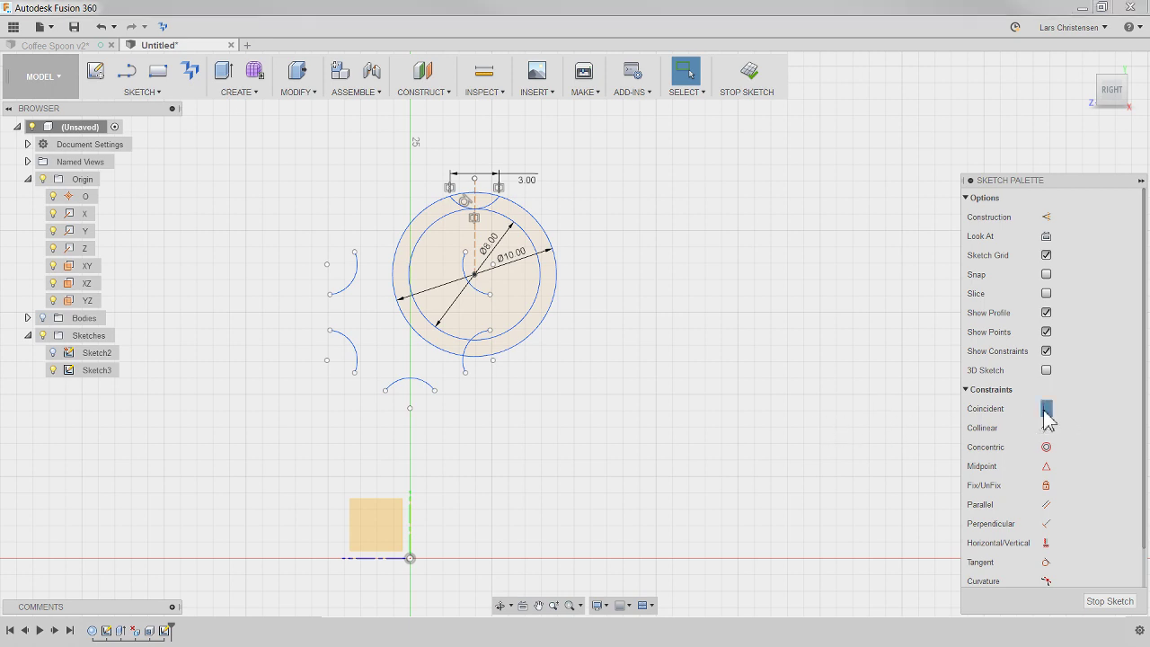
{"action": "left_click", "coordinate": [485, 292]}
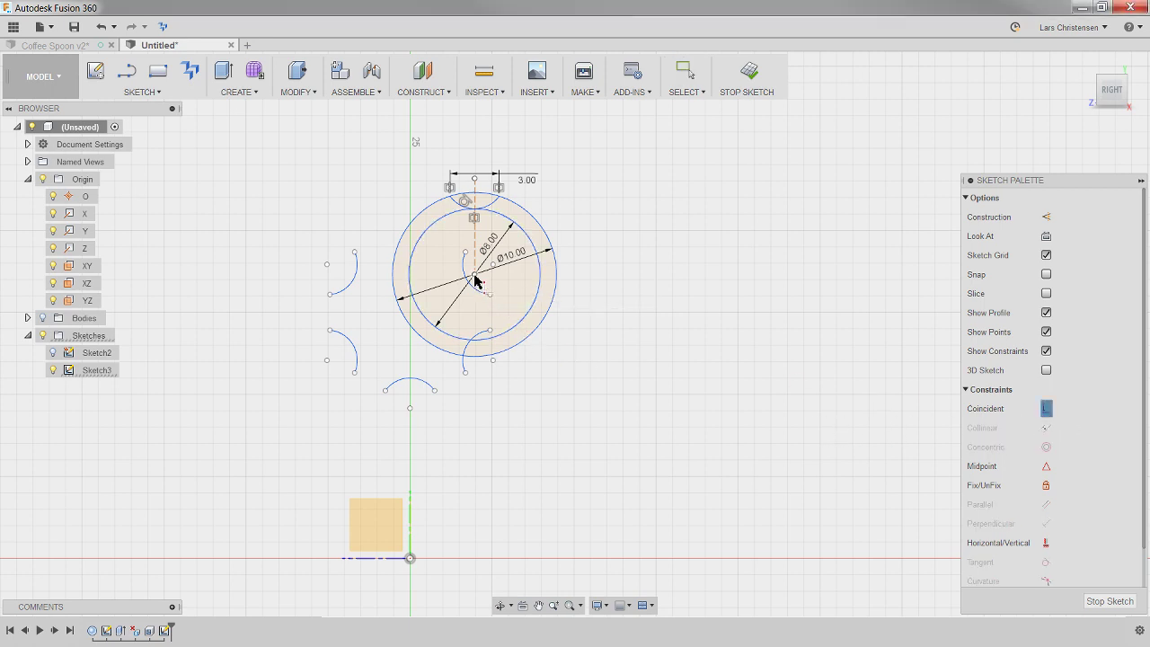
{"action": "left_click", "coordinate": [411, 558]}
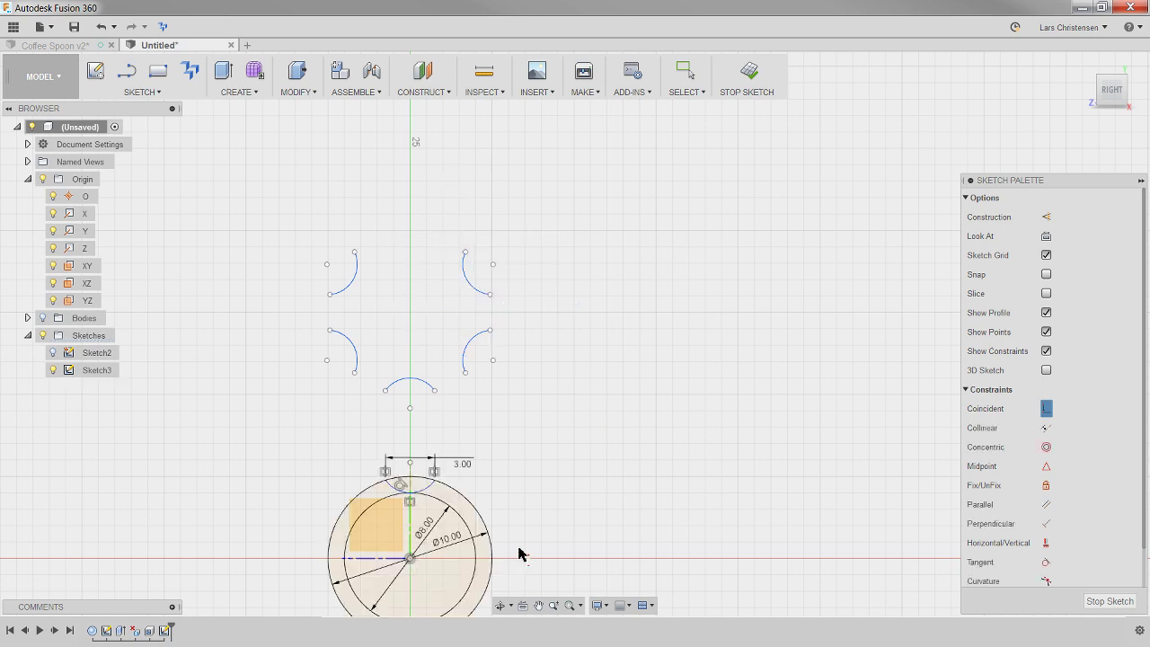
{"action": "scroll", "coordinate": [435, 225], "scroll_direction": "down", "scroll_amount": 1}
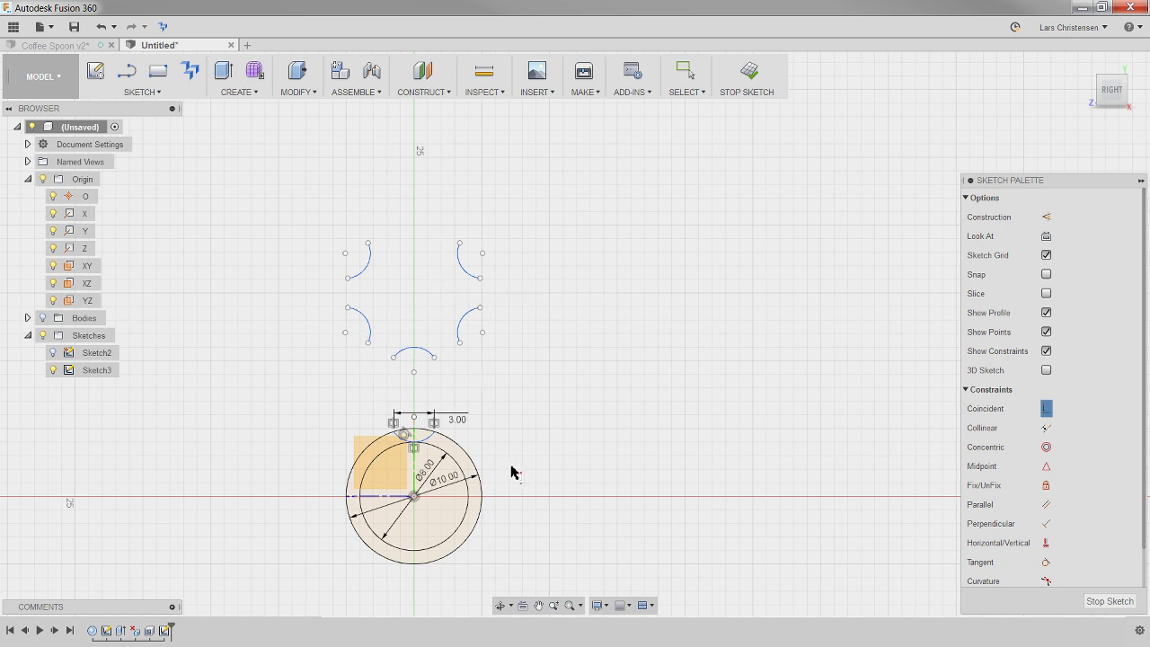
{"action": "scroll", "coordinate": [400, 574], "scroll_direction": "up", "scroll_amount": 2}
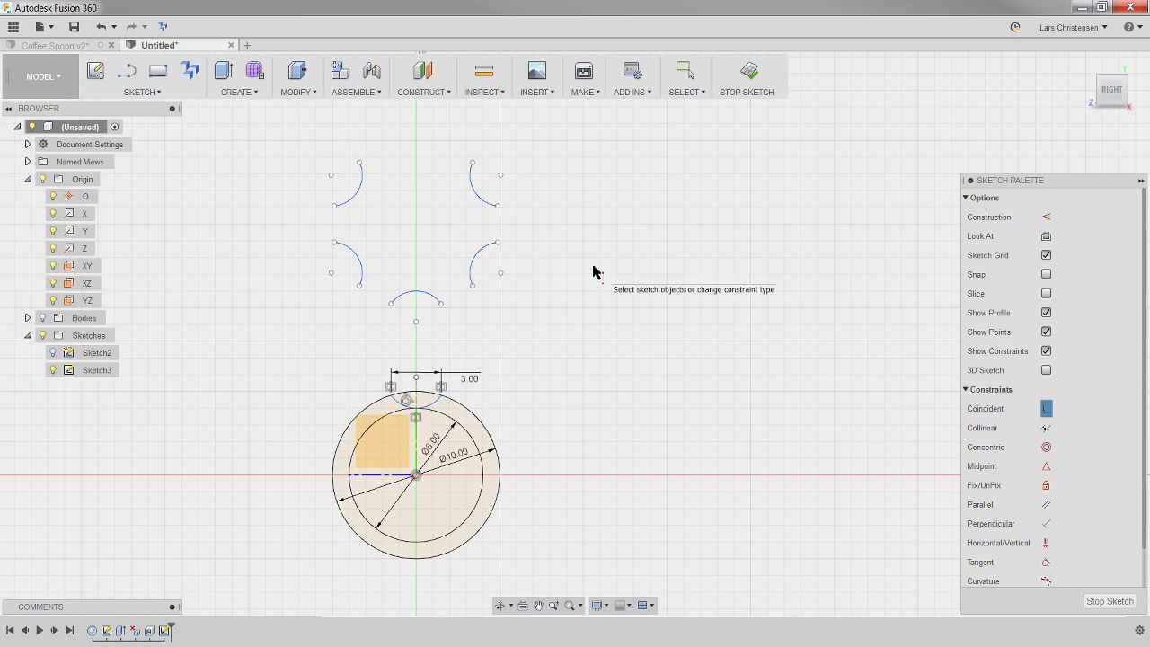
{"action": "key", "text": "Escape"}
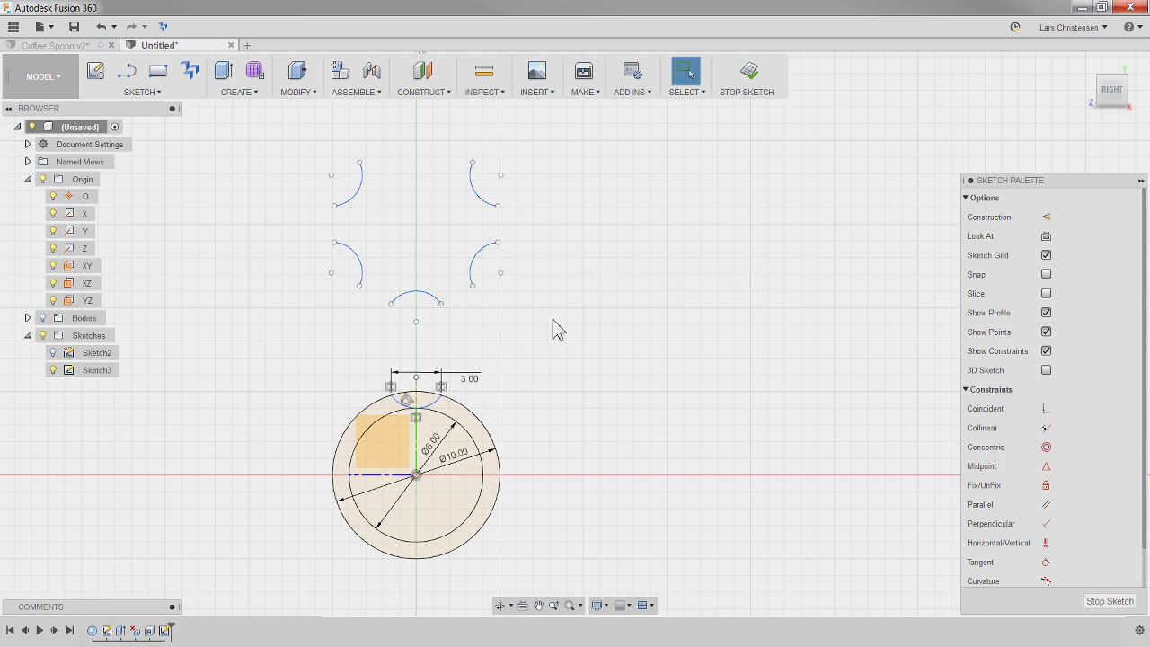
{"action": "left_click_drag", "start_coordinate": [262, 158], "coordinate": [633, 338]}
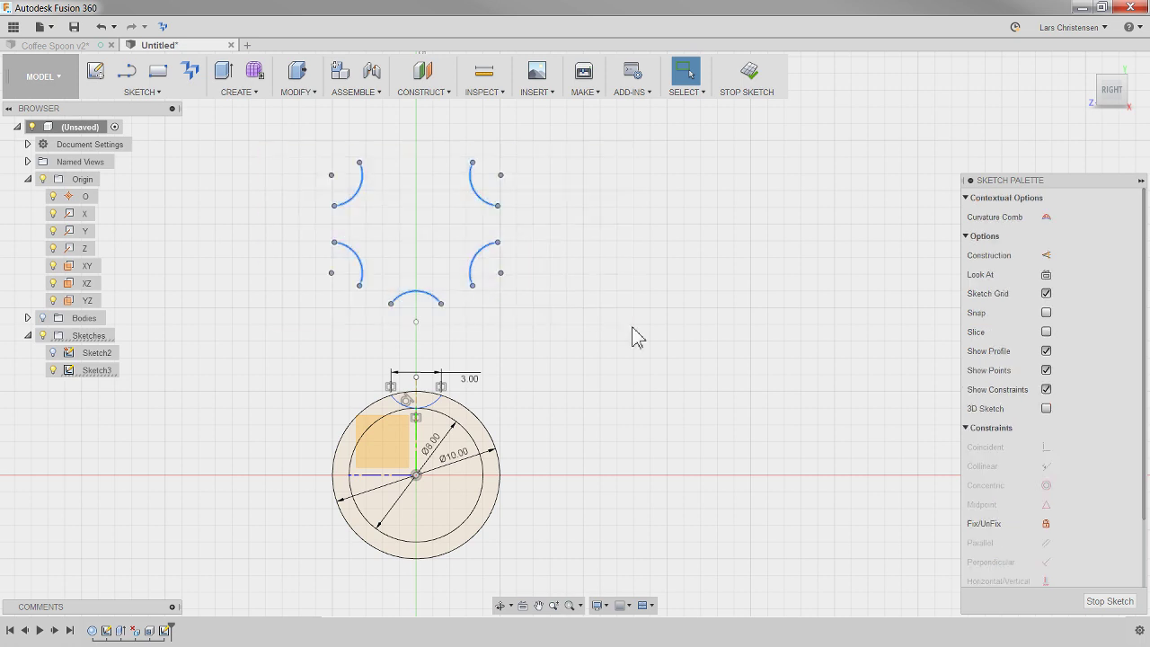
{"action": "key", "text": "Delete"}
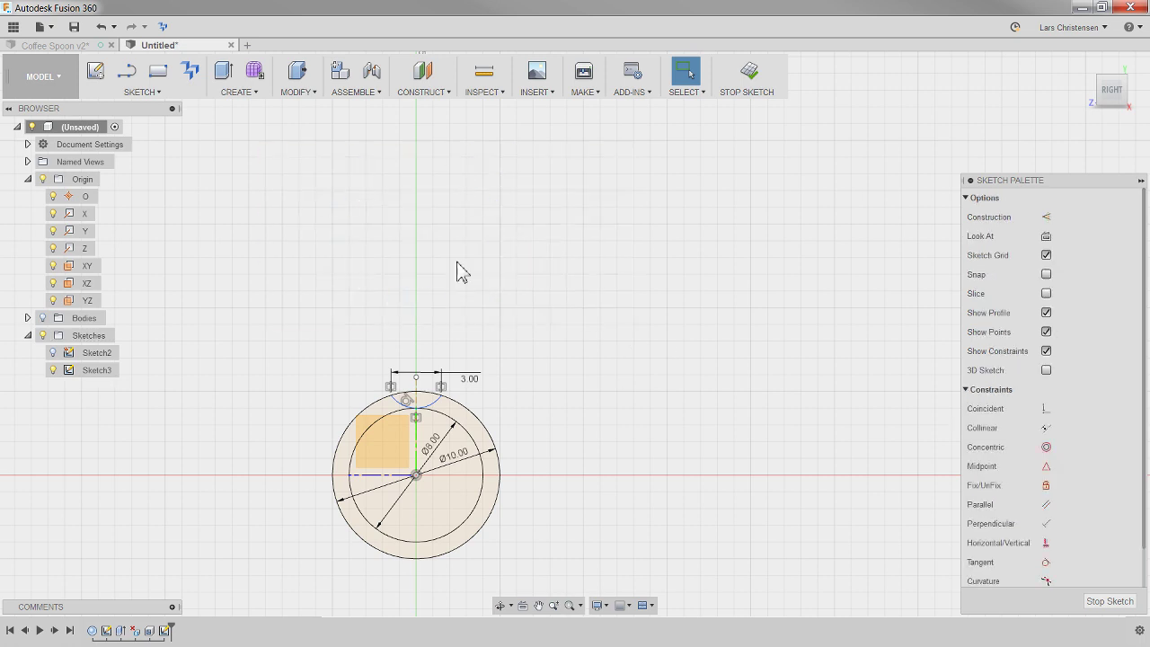
Swing the construction line's free end counterclockwise so it tilts with its scallop arc about the circles' center.
{"action": "scroll", "coordinate": [445, 580], "scroll_direction": "up", "scroll_amount": 5}
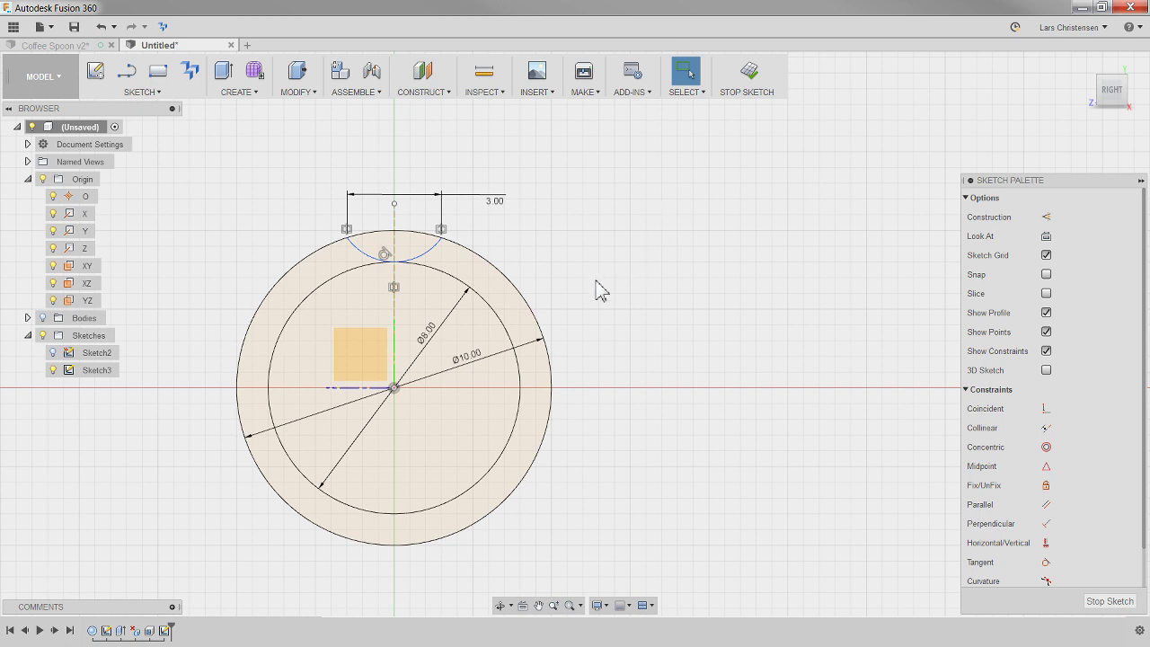
{"action": "left_click_drag", "start_coordinate": [393, 205], "coordinate": [352, 154]}
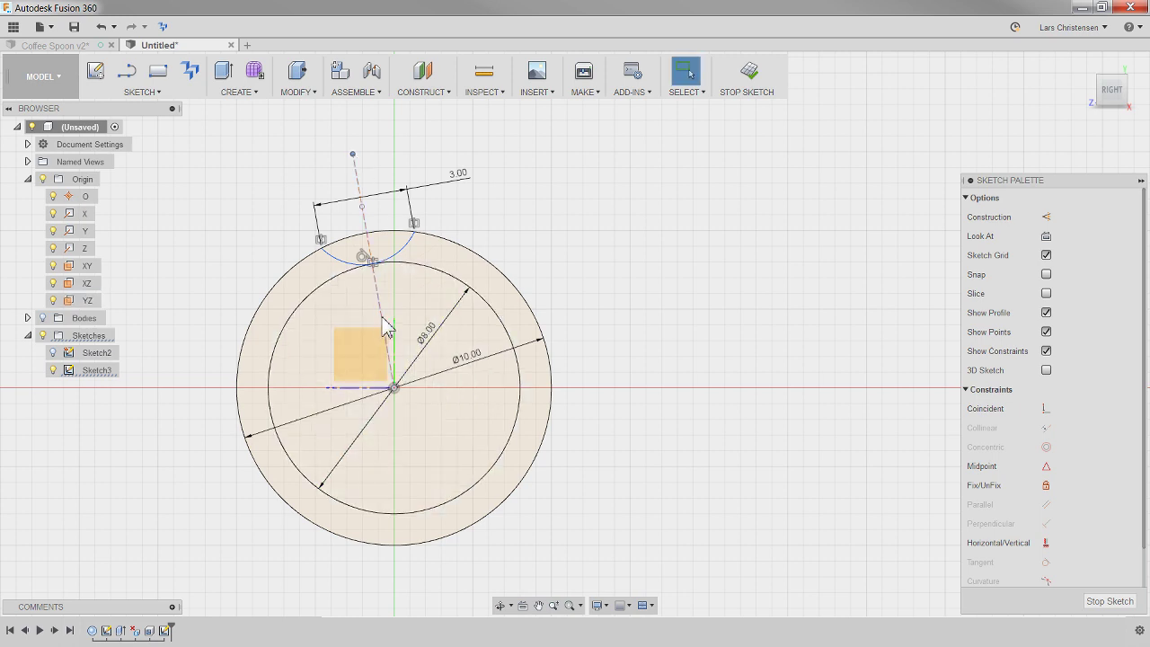
Constrain the tilted construction line through the scallop arc to vertical.
{"action": "left_click", "coordinate": [653, 257]}
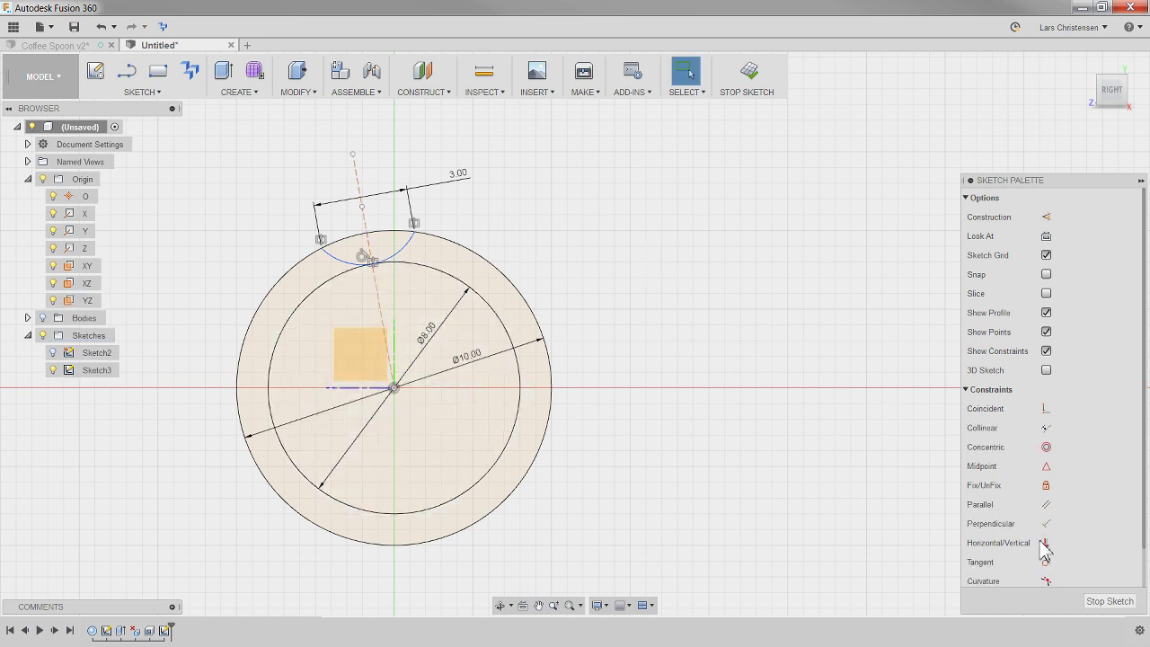
{"action": "left_click", "coordinate": [1048, 545]}
{"action": "left_click", "coordinate": [379, 305]}
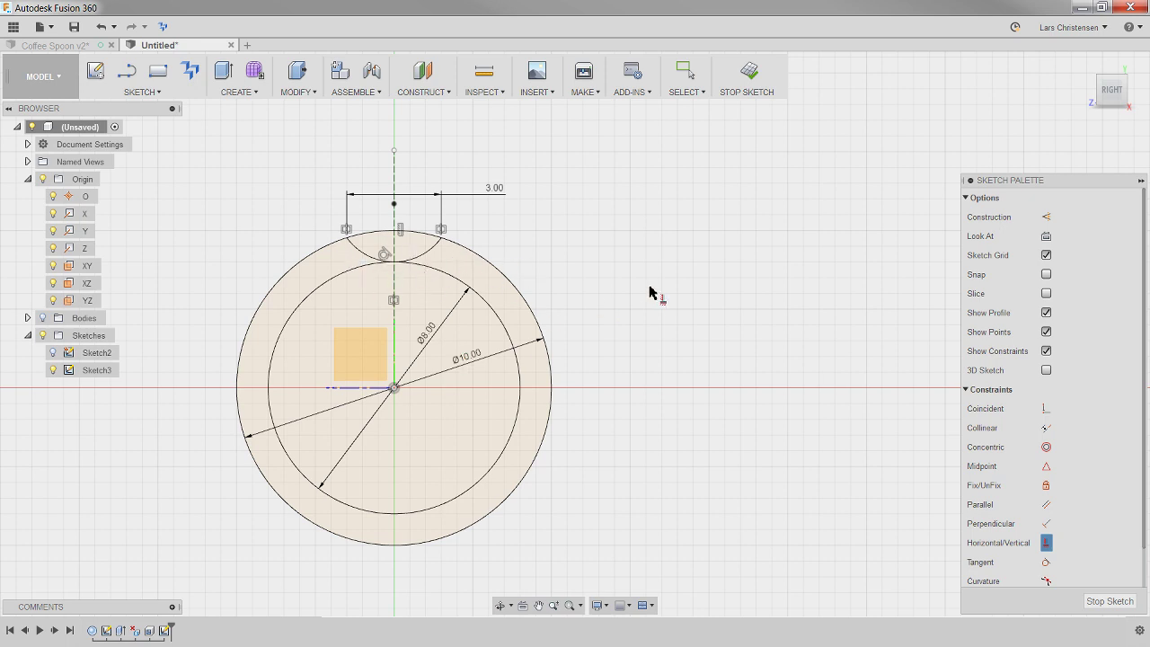
{"action": "key", "text": "Escape"}
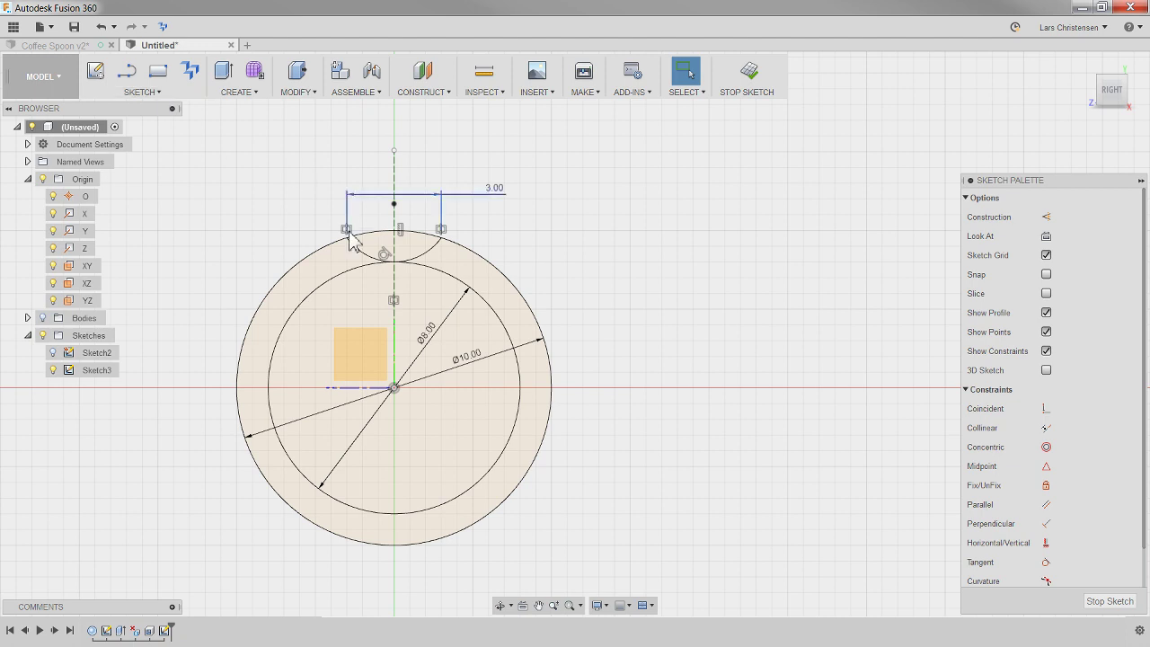
Circular-pattern the scallop arc around the circles' shared center as a full pattern with a quantity of 5.
{"action": "left_click", "coordinate": [141, 94]}
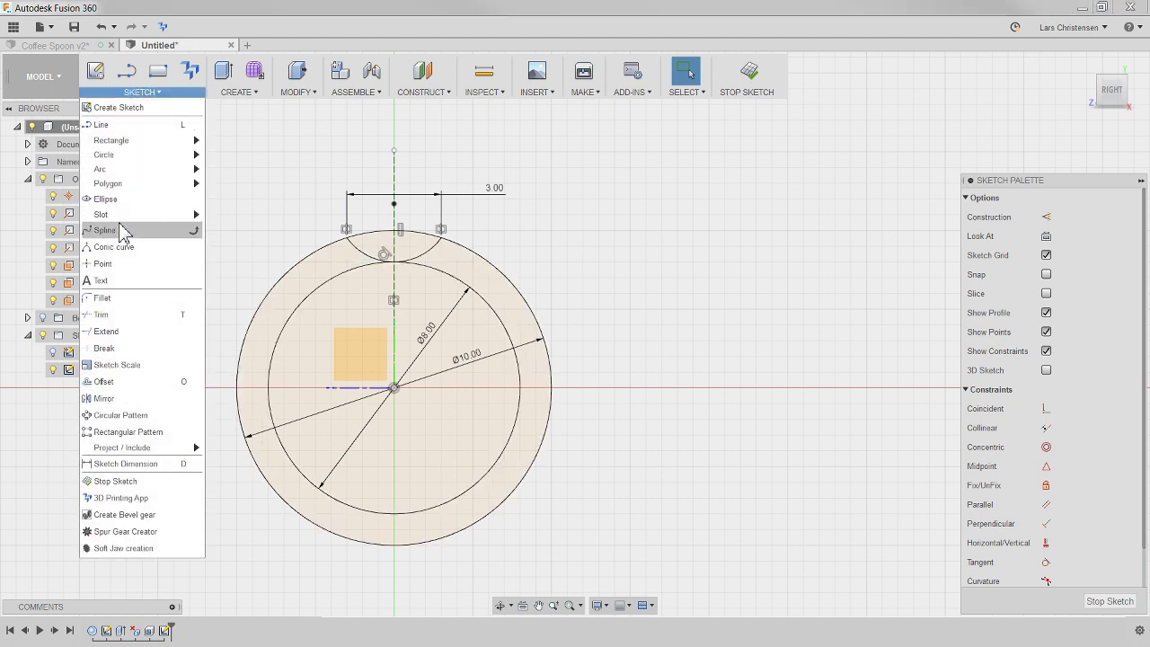
{"action": "left_click", "coordinate": [114, 416]}
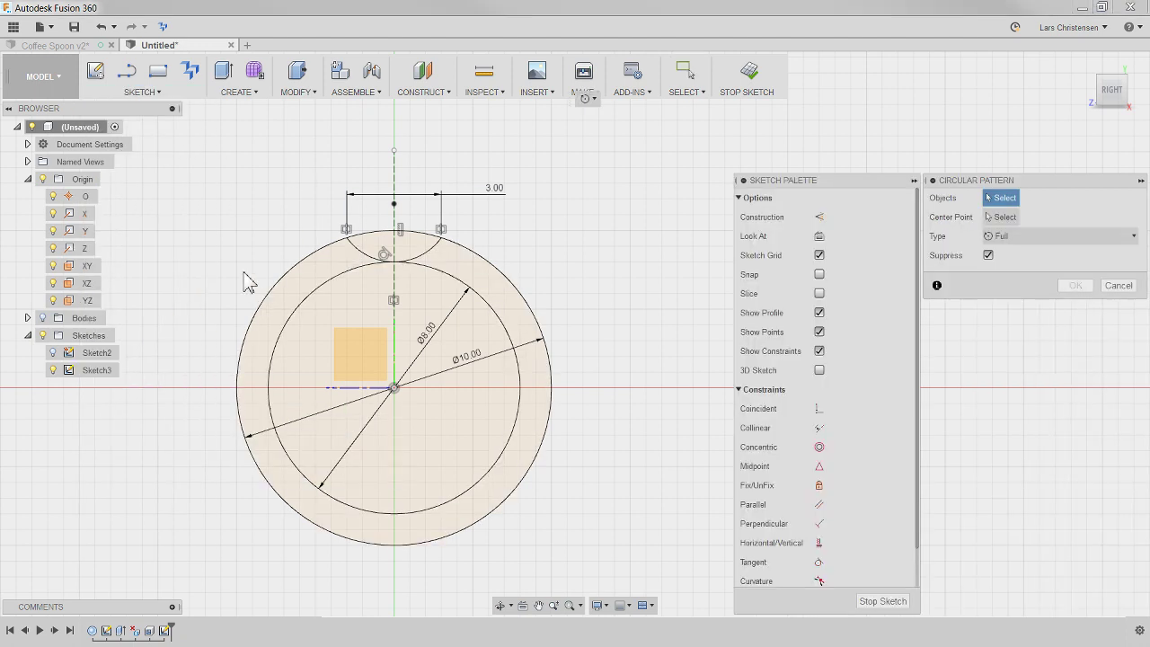
{"action": "left_click", "coordinate": [362, 255]}
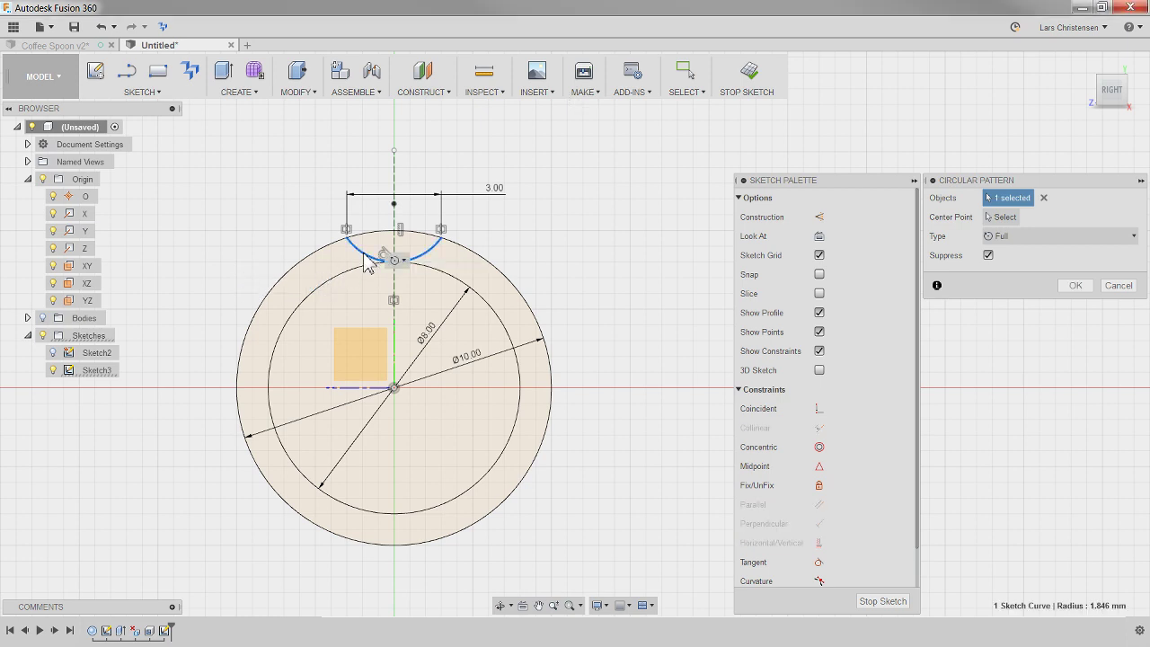
{"action": "left_click", "coordinate": [1006, 221]}
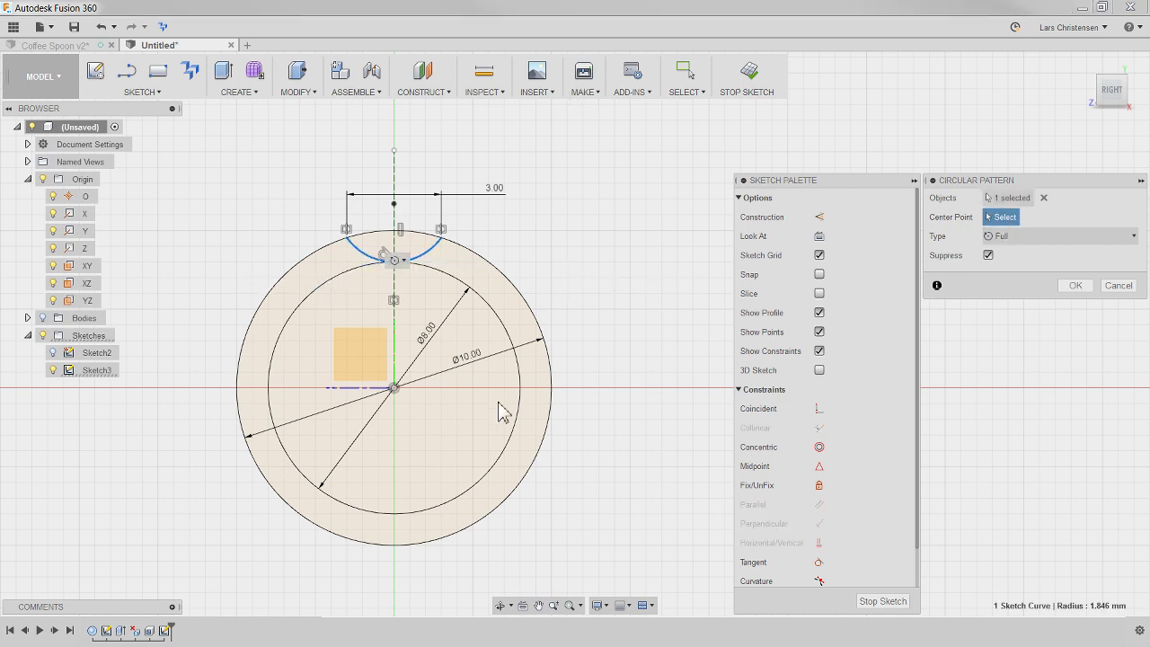
{"action": "left_click", "coordinate": [393, 387]}
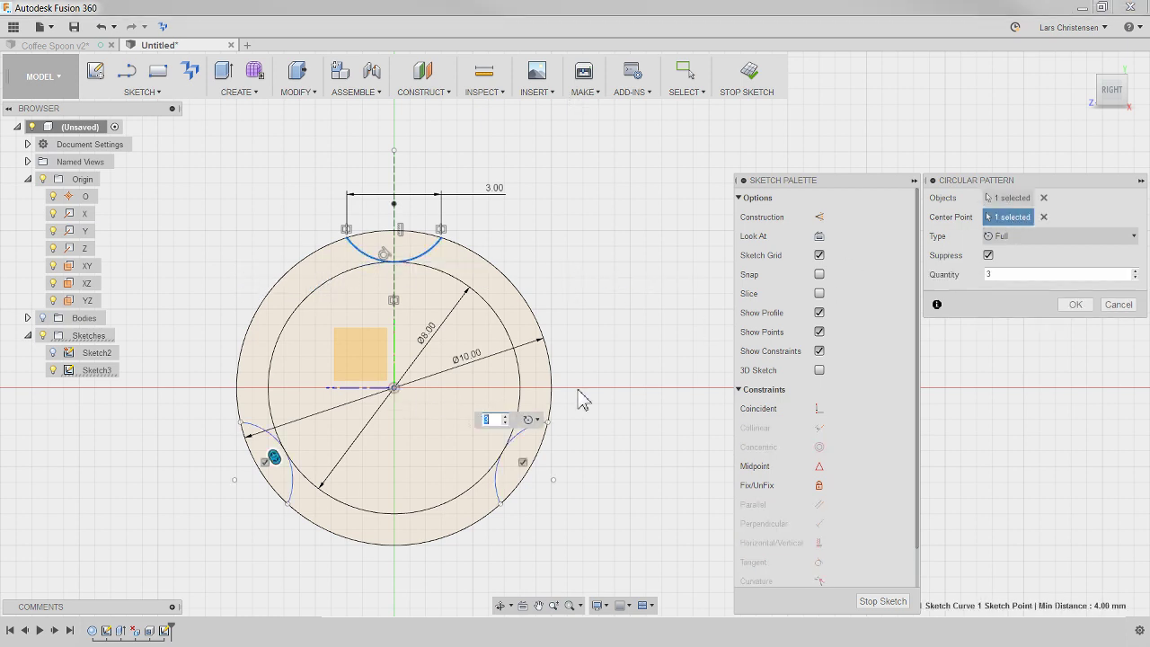
{"action": "left_click", "coordinate": [1134, 271]}
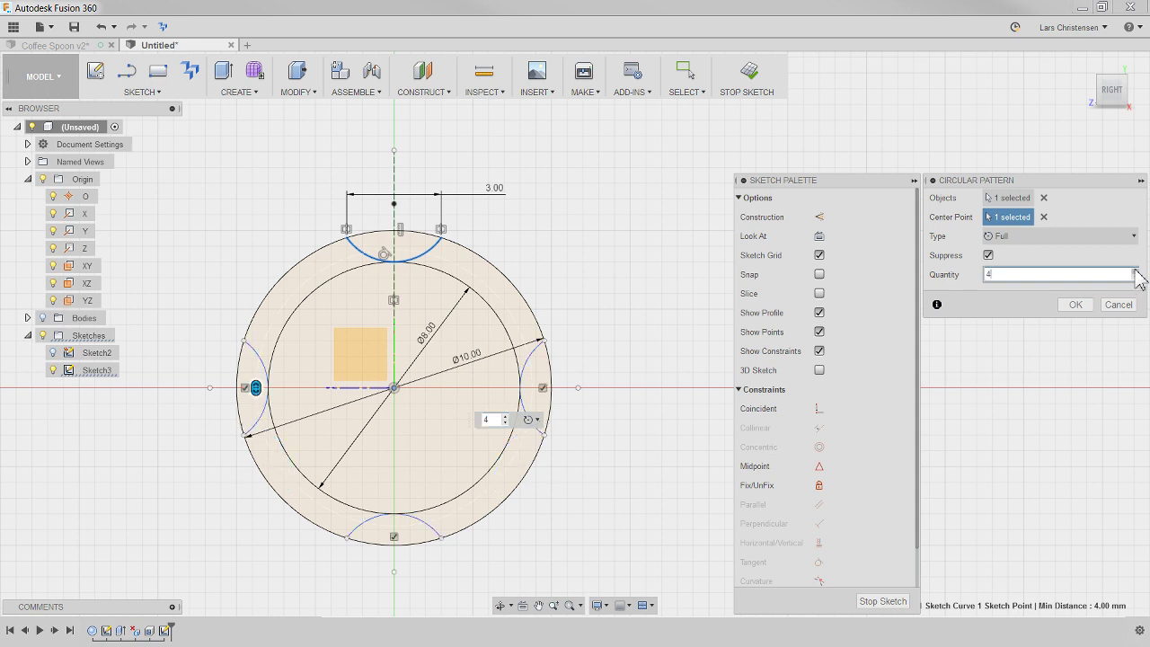
{"action": "left_click", "coordinate": [1134, 272]}
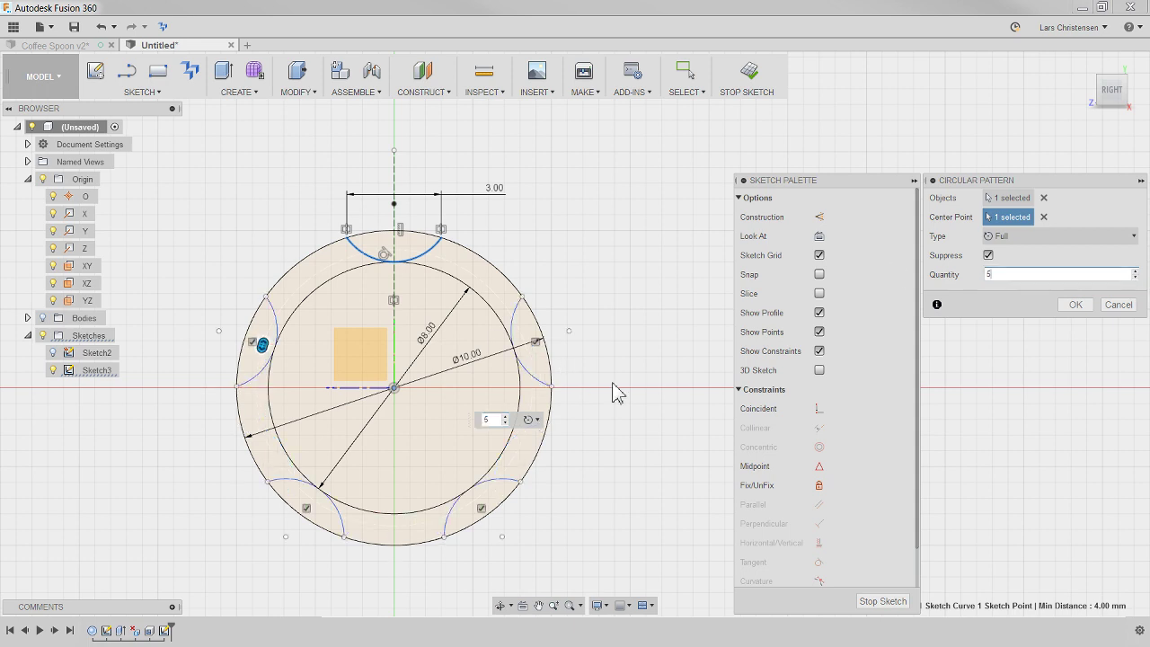
{"action": "left_click", "coordinate": [1075, 305]}
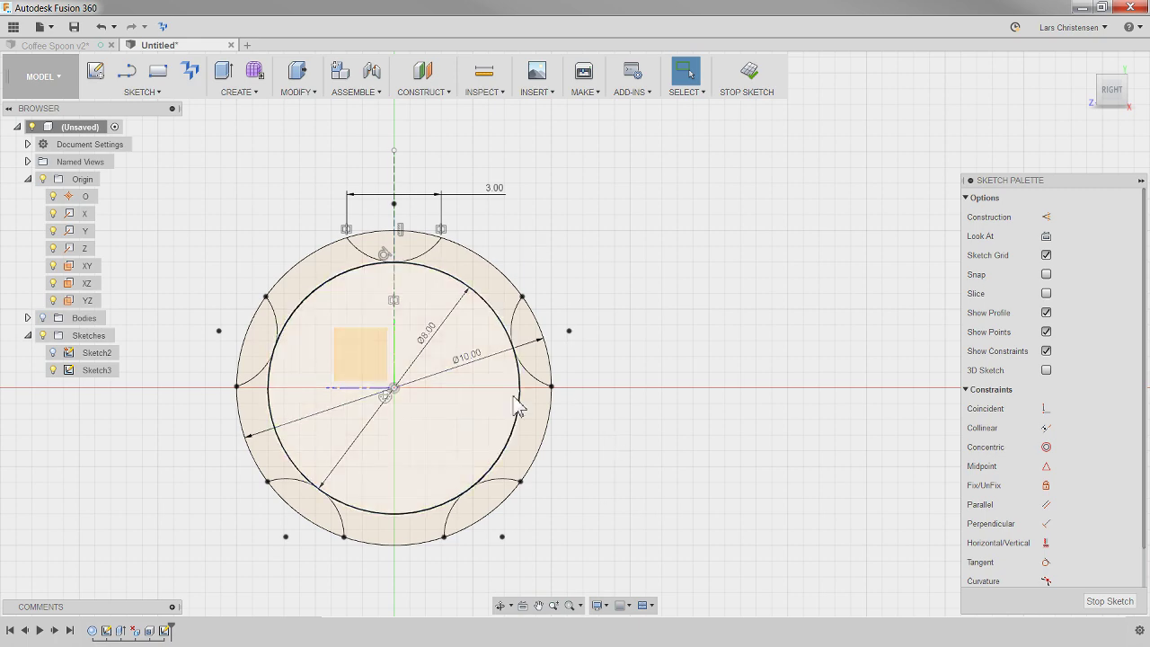
Switch to the Coffee Spoon design, finish its profile sketch and view the profile's offset plane relative to the bowl.
{"action": "left_click", "coordinate": [53, 47]}
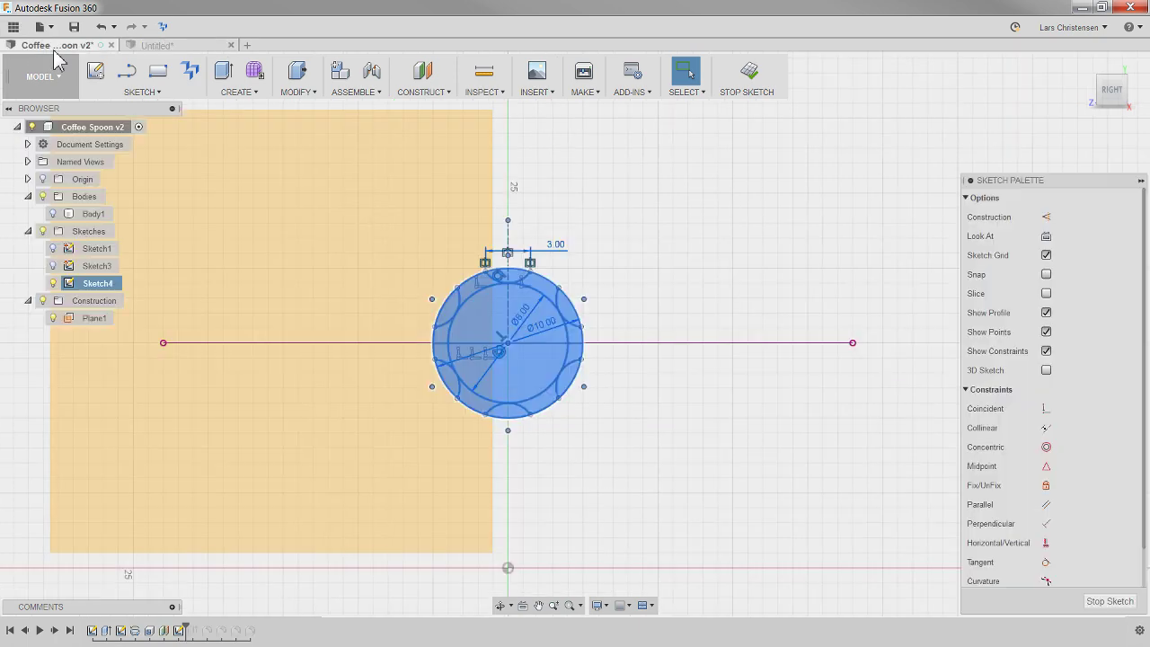
{"action": "left_click", "coordinate": [688, 452]}
{"action": "scroll", "coordinate": [612, 486], "scroll_direction": "down", "scroll_amount": 3}
{"action": "middle_click_drag", "start_coordinate": [612, 487], "coordinate": [603, 402], "text": "shift"}
{"action": "scroll", "coordinate": [604, 402], "scroll_direction": "down", "scroll_amount": 1}
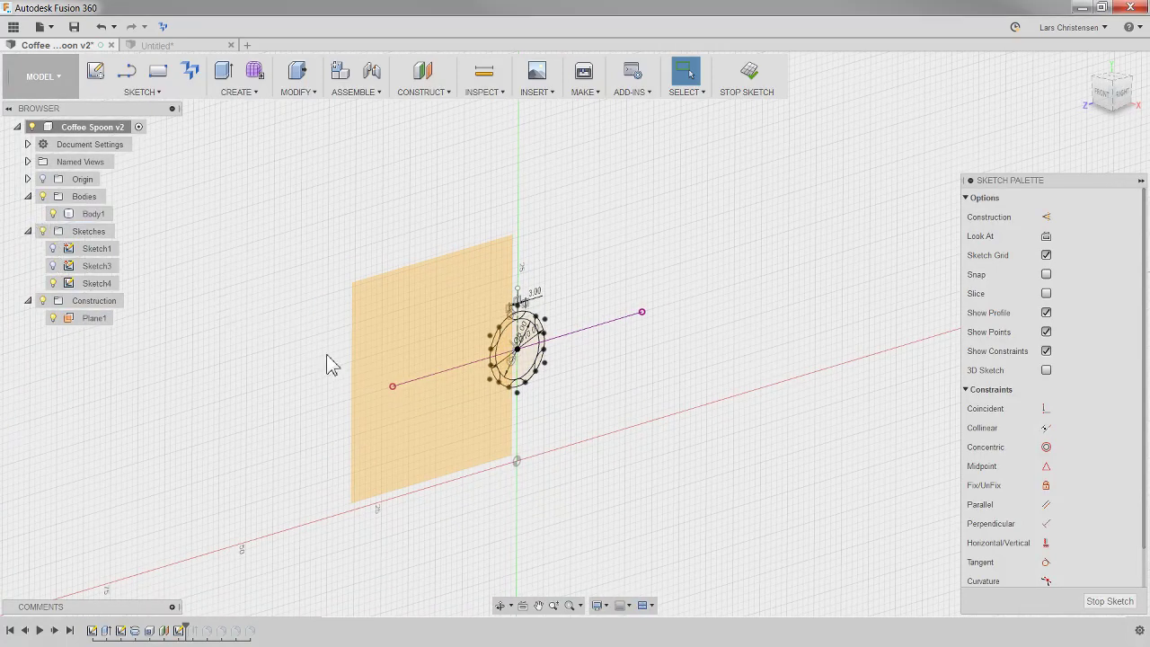
{"action": "scroll", "coordinate": [551, 444], "scroll_direction": "down", "scroll_amount": 2}
{"action": "scroll", "coordinate": [327, 436], "scroll_direction": "down", "scroll_amount": 1}
{"action": "mouse_move", "coordinate": [327, 436]}
{"action": "middle_mouse_down", "text": "shift"}
{"action": "mouse_move", "coordinate": [308, 459]}
{"action": "mouse_move", "coordinate": [355, 390]}
{"action": "mouse_move", "coordinate": [415, 409]}
{"action": "middle_mouse_up", "text": "shift"}
{"action": "left_click", "coordinate": [1108, 601]}
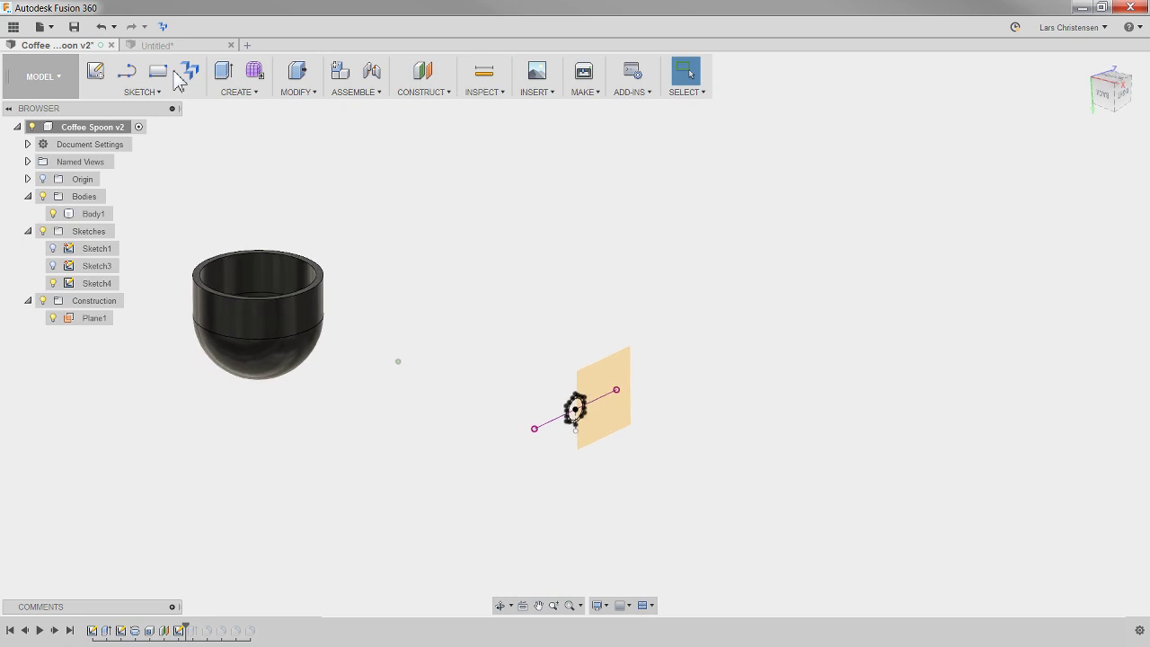
Switch to the untitled design and show its bodies to examine where the fluted profile sits inside the bowl.
{"action": "left_click", "coordinate": [160, 44]}
{"action": "scroll", "coordinate": [565, 427], "scroll_direction": "down", "scroll_amount": 3}
{"action": "mouse_move", "coordinate": [575, 431]}
{"action": "middle_mouse_down", "text": "shift"}
{"action": "mouse_move", "coordinate": [601, 442]}
{"action": "mouse_move", "coordinate": [645, 416]}
{"action": "mouse_move", "coordinate": [639, 397]}
{"action": "mouse_move", "coordinate": [626, 405]}
{"action": "mouse_move", "coordinate": [567, 380]}
{"action": "mouse_move", "coordinate": [406, 348]}
{"action": "middle_mouse_up", "text": "shift"}
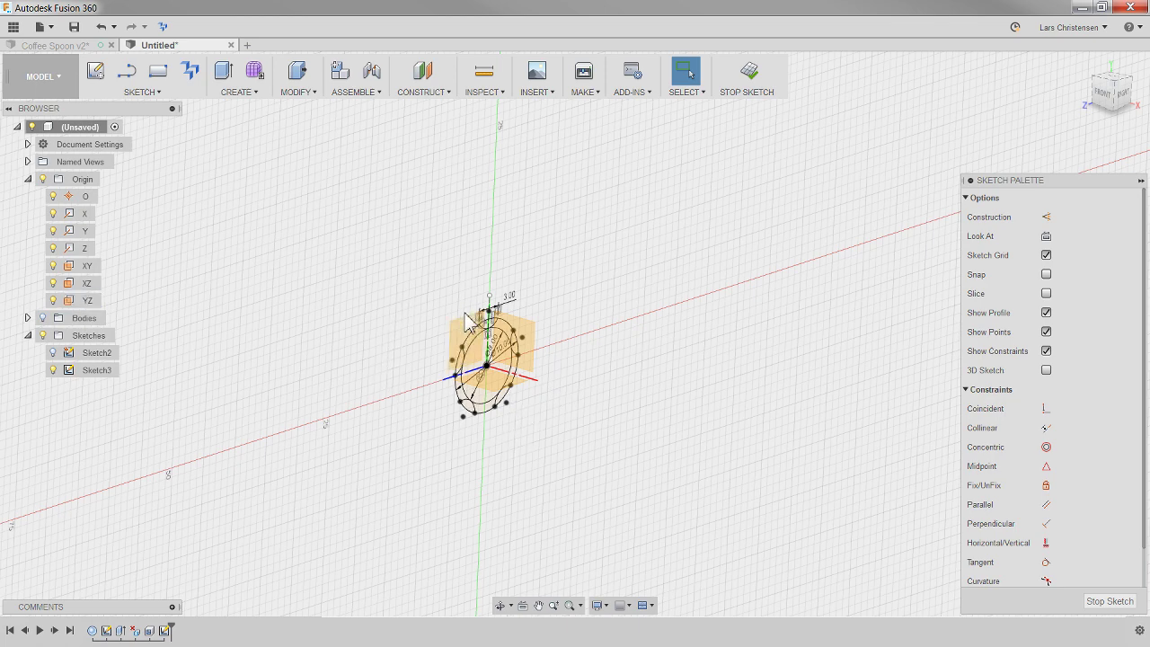
{"action": "left_click", "coordinate": [42, 318]}
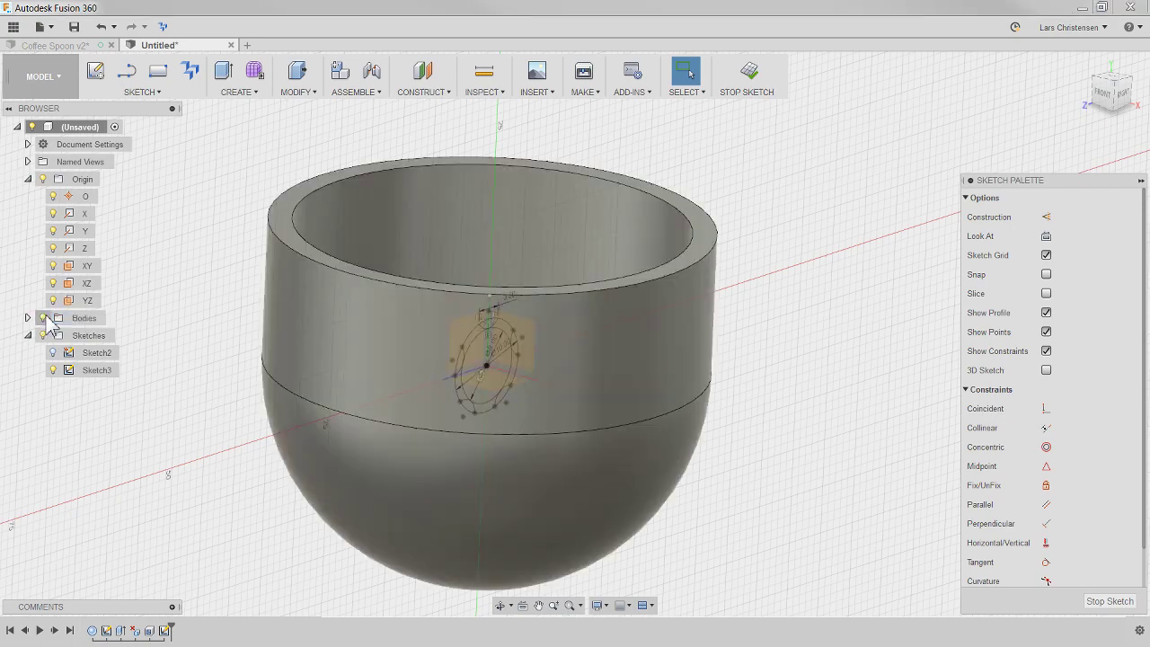
{"action": "middle_click_drag", "start_coordinate": [194, 373], "coordinate": [196, 123], "text": "shift"}
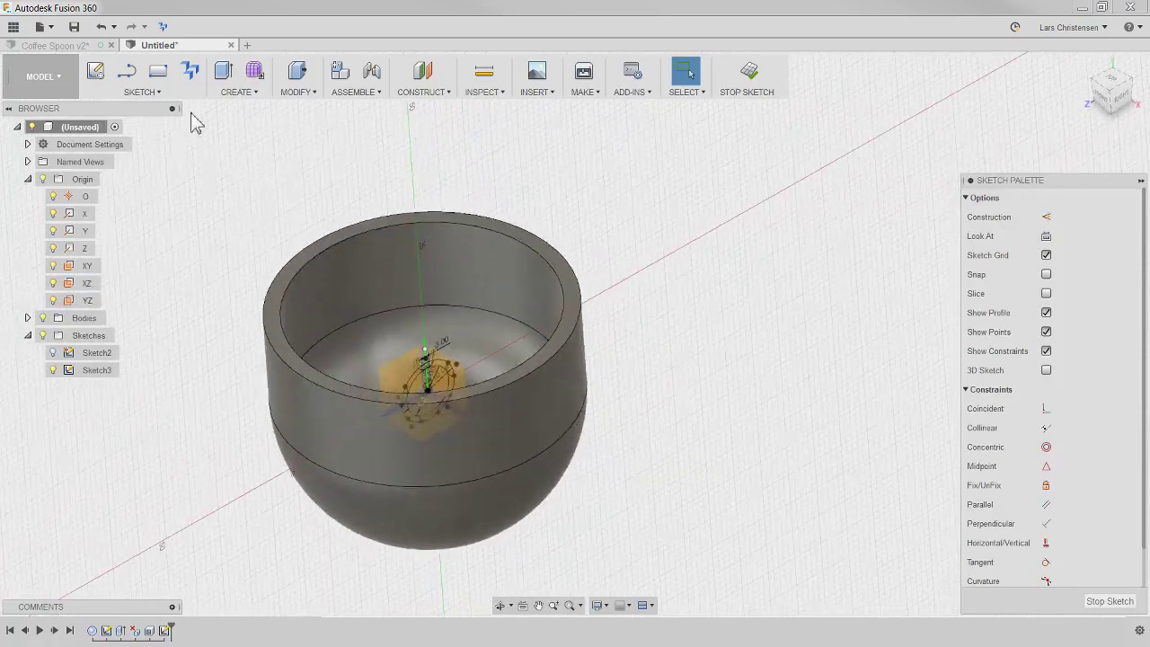
Switch to the Coffee Spoon design and roll its timeline forward past the handle extrusion.
{"action": "left_click", "coordinate": [55, 45]}
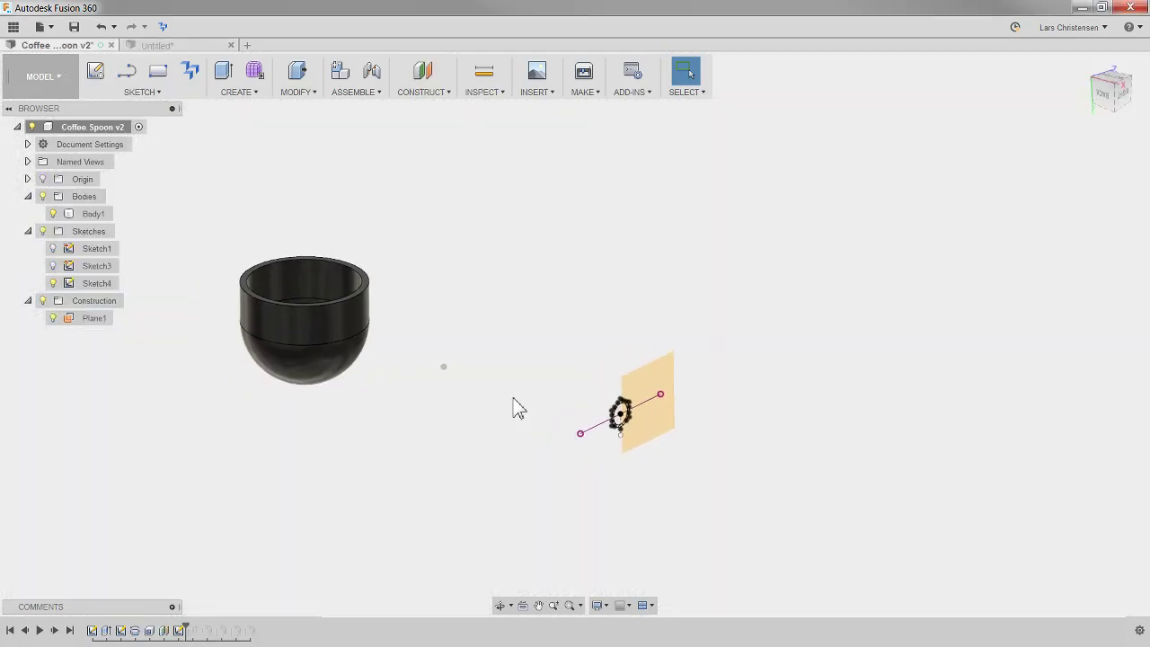
{"action": "middle_click_drag", "start_coordinate": [513, 398], "coordinate": [542, 403]}
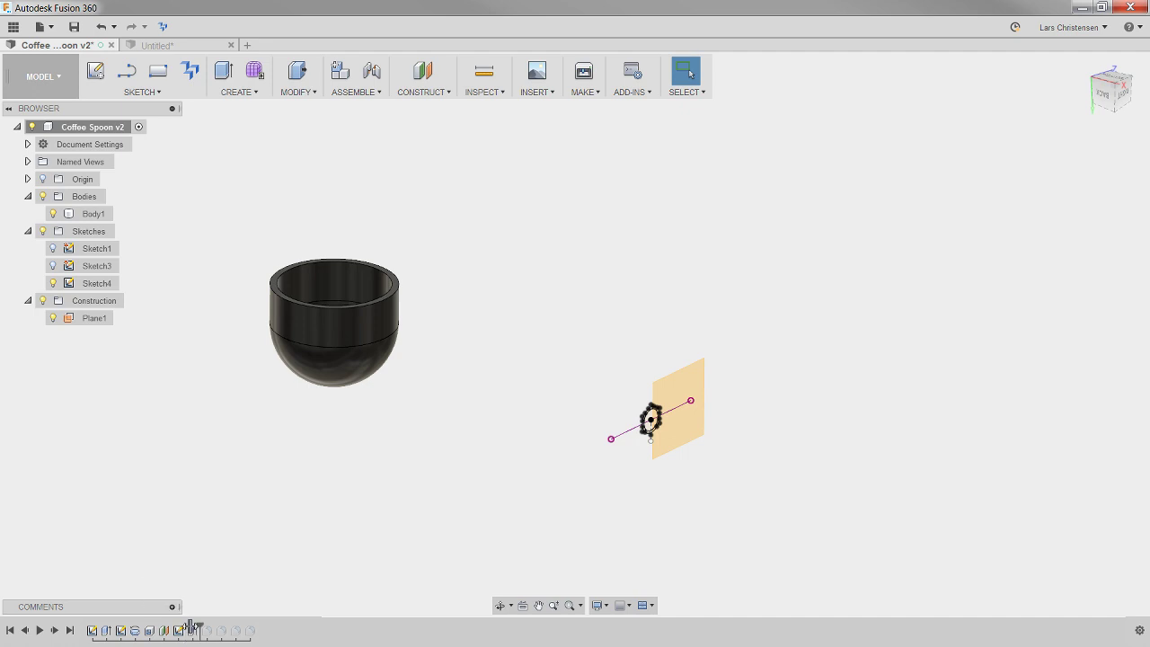
{"action": "left_click_drag", "start_coordinate": [190, 626], "coordinate": [200, 627]}
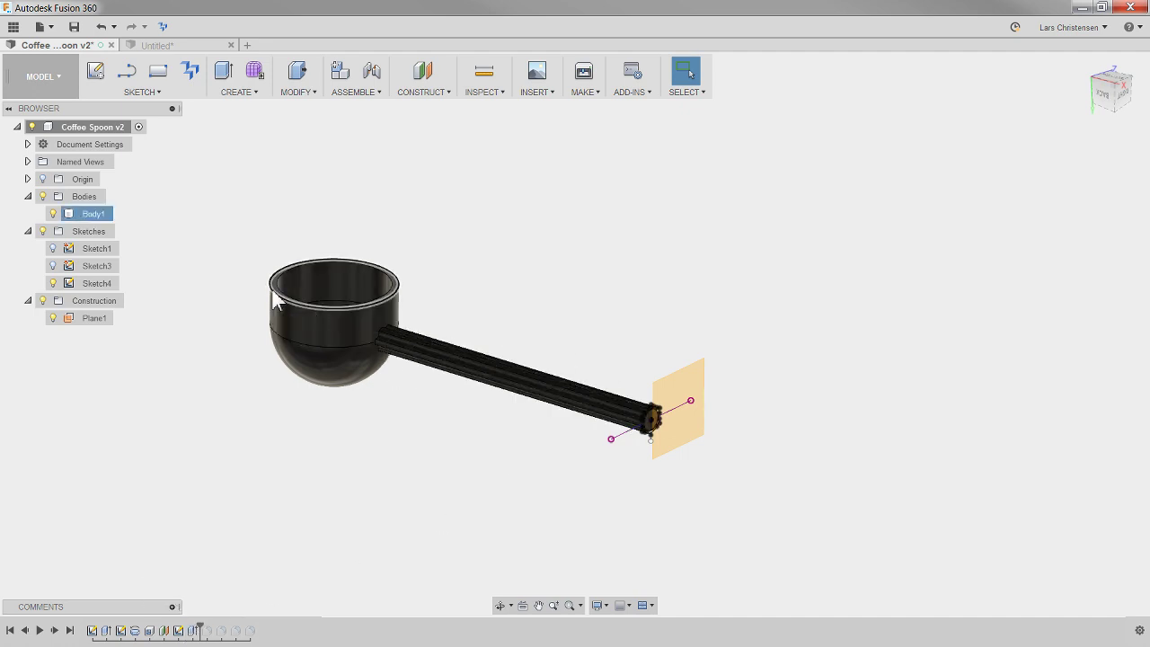
Switch to the untitled design, collapse the Origin folder and hide the bodies to expose the fluted profile.
{"action": "left_click", "coordinate": [185, 45]}
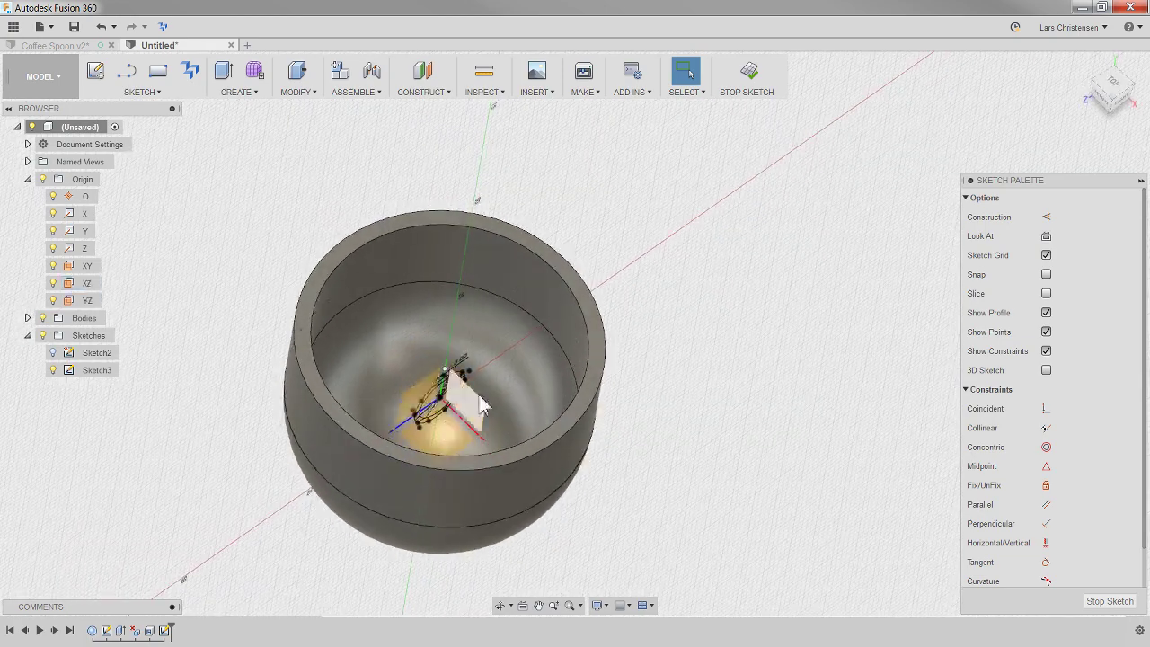
{"action": "scroll", "coordinate": [841, 469], "scroll_direction": "down", "scroll_amount": 5}
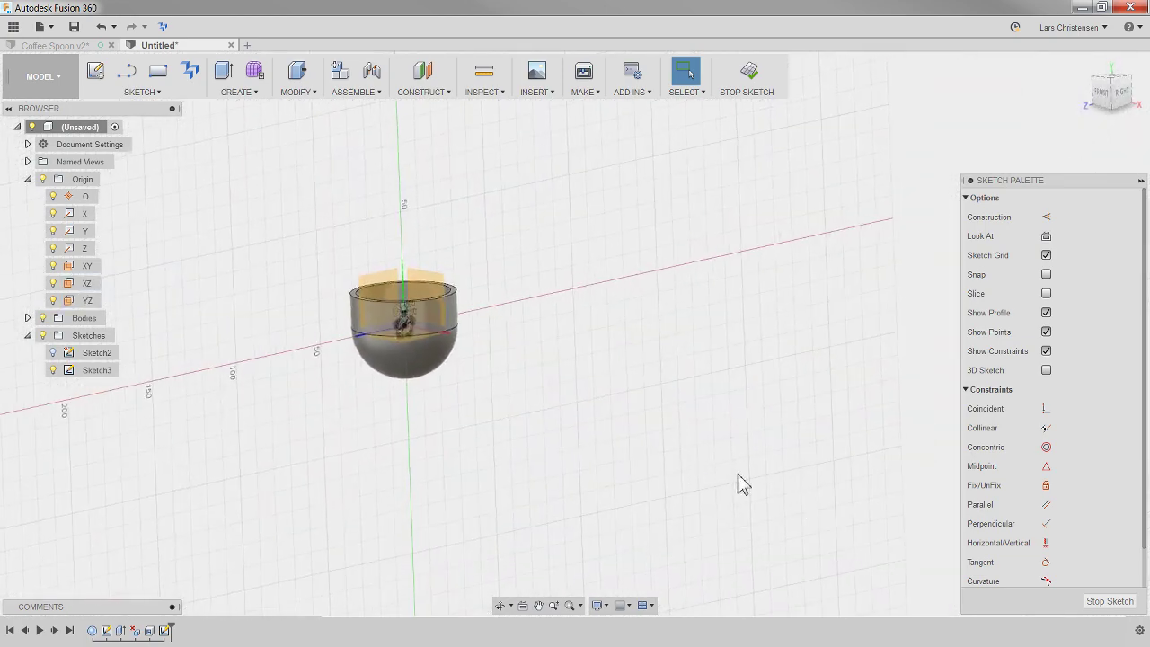
{"action": "scroll", "coordinate": [595, 439], "scroll_direction": "up", "scroll_amount": 5}
{"action": "scroll", "coordinate": [678, 425], "scroll_direction": "up", "scroll_amount": 5}
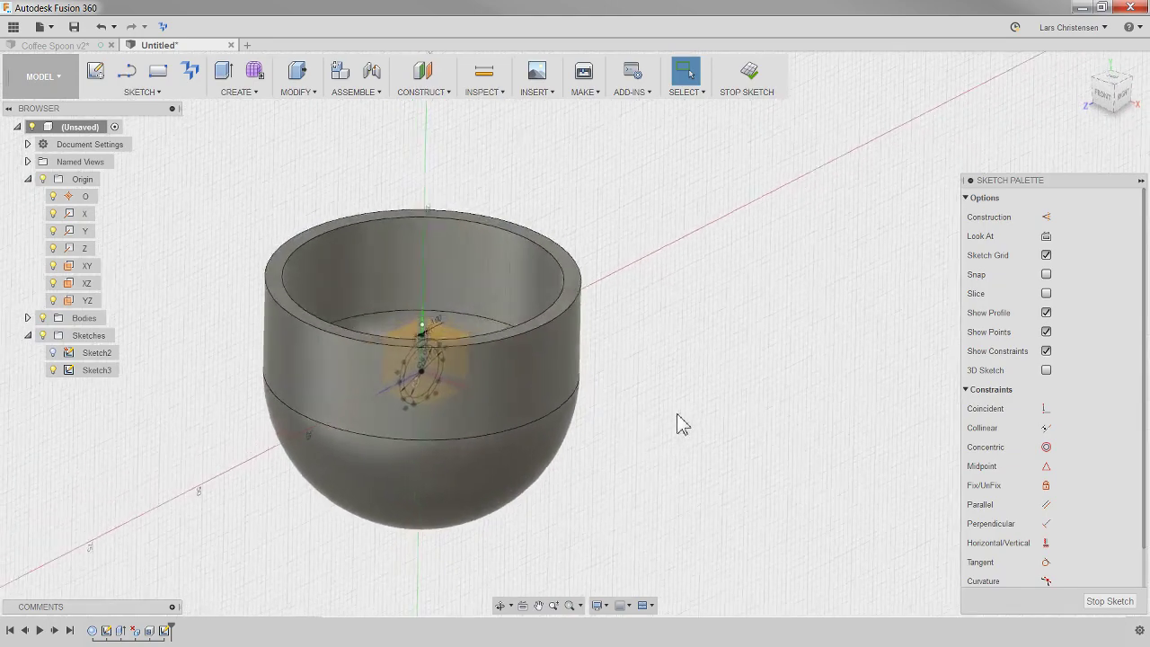
{"action": "scroll", "coordinate": [678, 425], "scroll_direction": "up", "scroll_amount": 1}
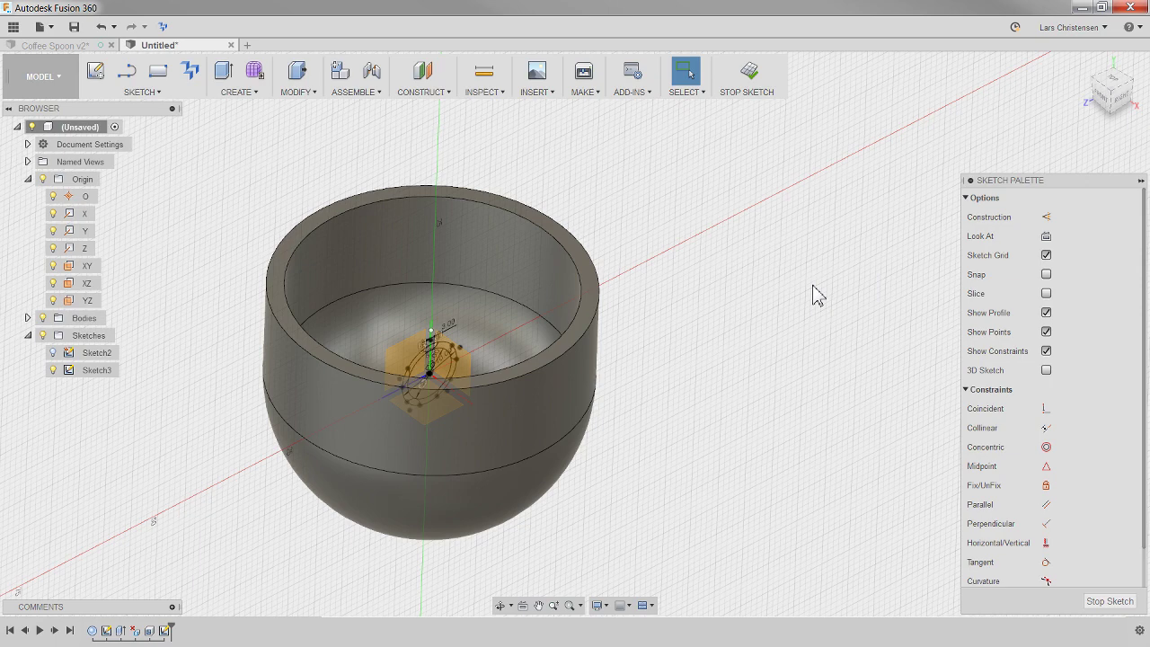
{"action": "left_click", "coordinate": [28, 180]}
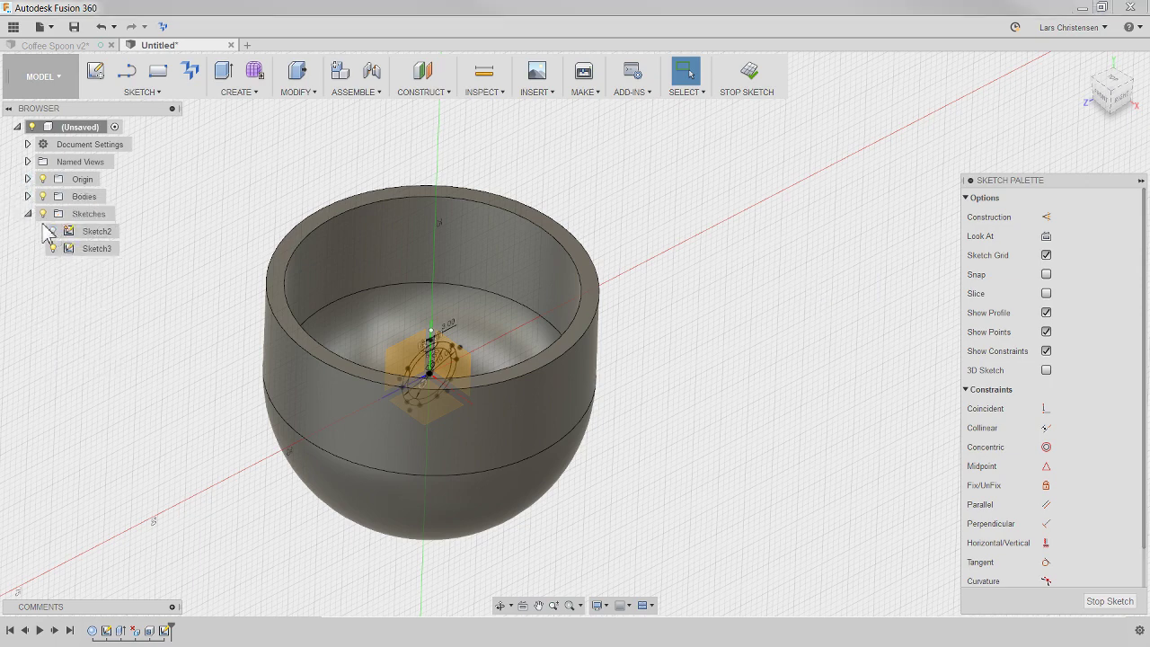
{"action": "left_click", "coordinate": [42, 196]}
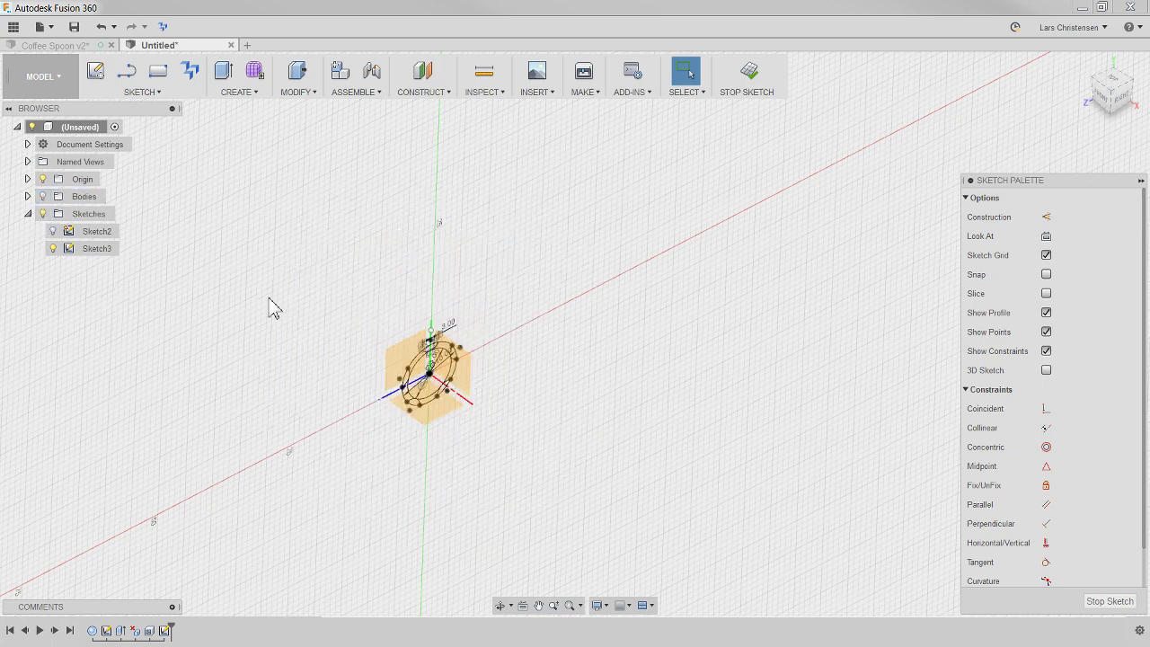
{"action": "mouse_move", "coordinate": [269, 309]}
{"action": "middle_mouse_down", "text": "shift"}
{"action": "mouse_move", "coordinate": [495, 401]}
{"action": "mouse_move", "coordinate": [325, 386]}
{"action": "mouse_move", "coordinate": [272, 312]}
{"action": "middle_mouse_up", "text": "shift"}
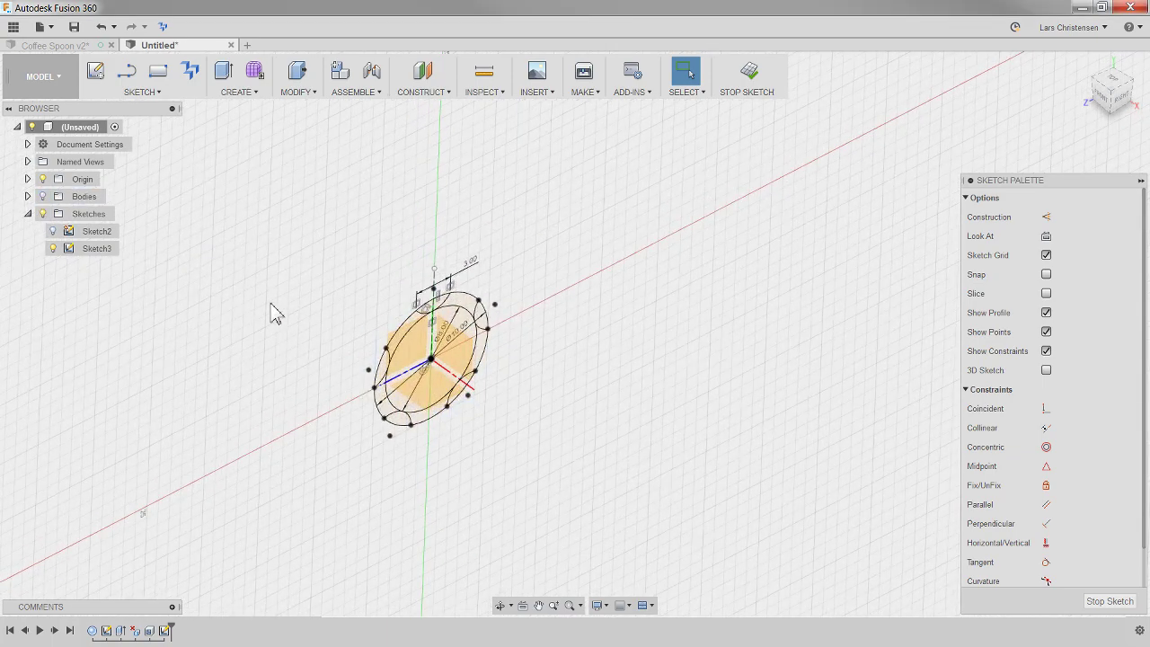
Start a new-body extrusion of the inner circle and the five ring regions between the scallops, with a distance of 2 mm.
{"action": "key", "text": "q"}
{"action": "scroll", "coordinate": [382, 436], "scroll_direction": "up", "scroll_amount": 5}
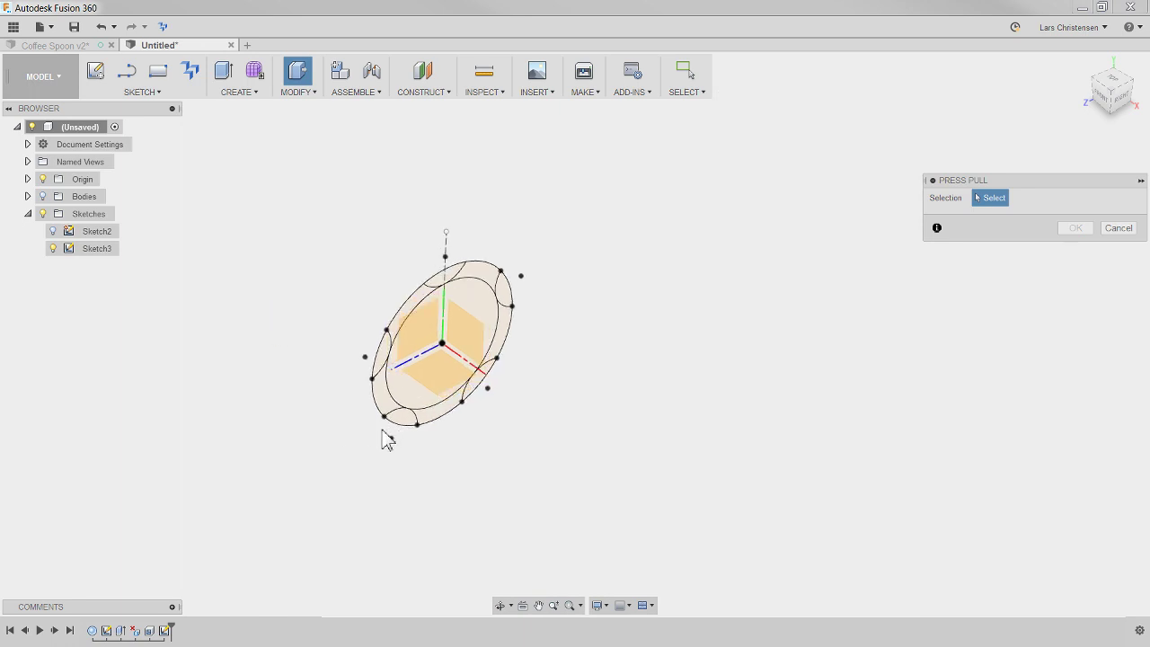
{"action": "left_click", "coordinate": [522, 271]}
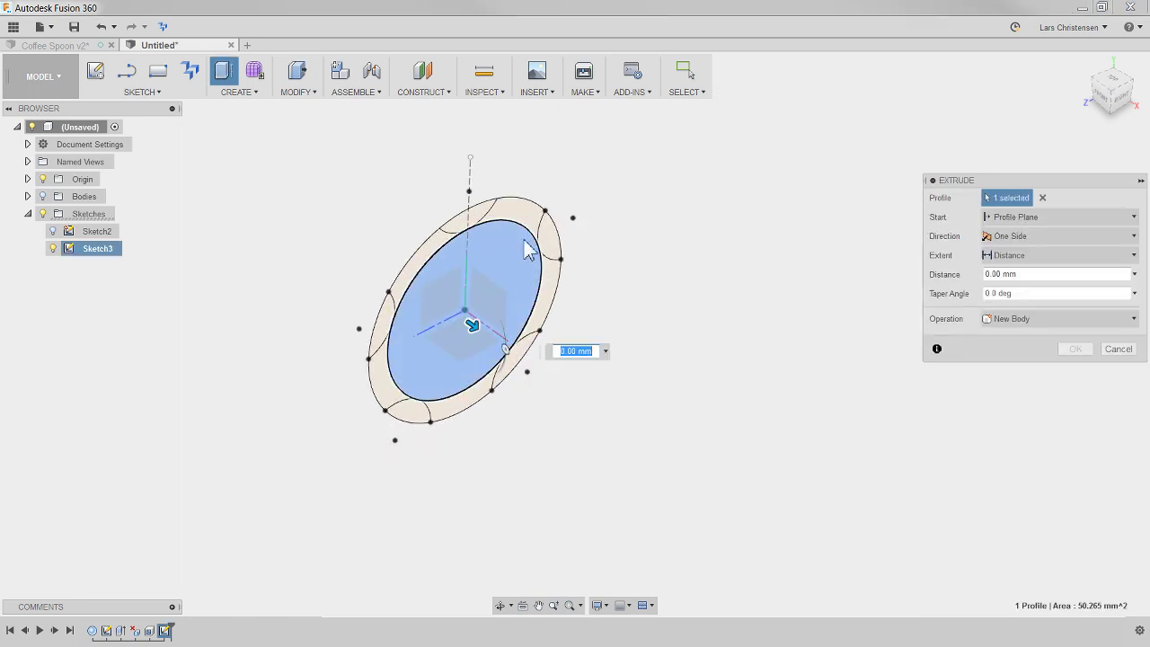
{"action": "left_click", "coordinate": [523, 227]}
{"action": "left_click", "coordinate": [554, 292]}
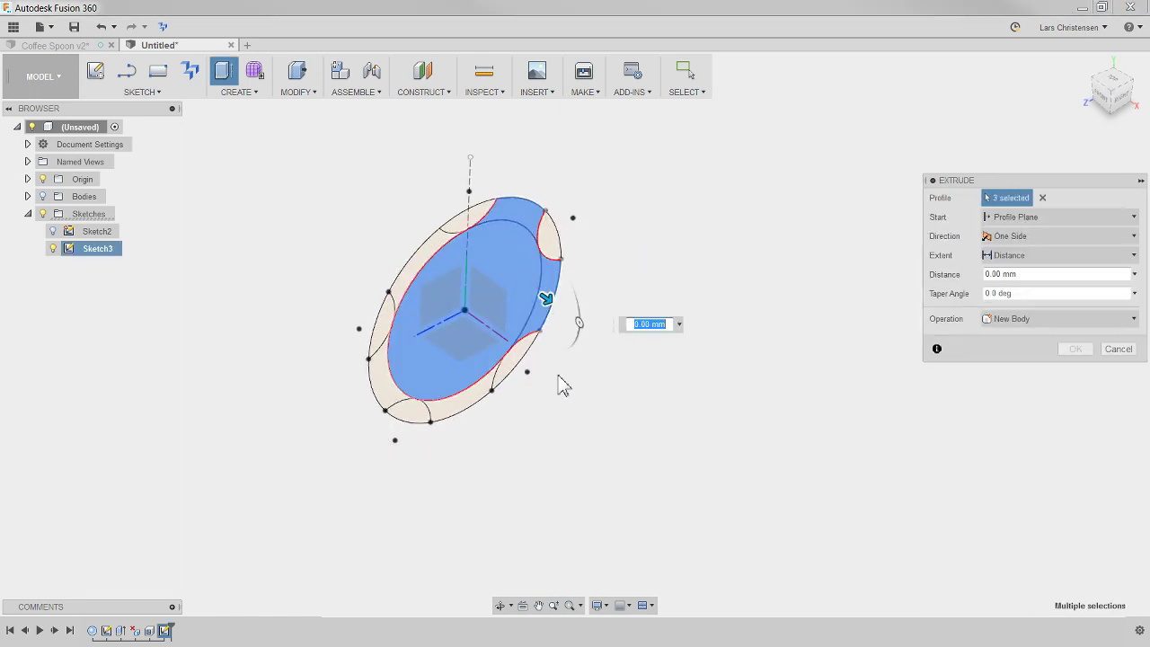
{"action": "left_click", "coordinate": [476, 404]}
{"action": "left_click", "coordinate": [399, 357]}
{"action": "left_click", "coordinate": [404, 280]}
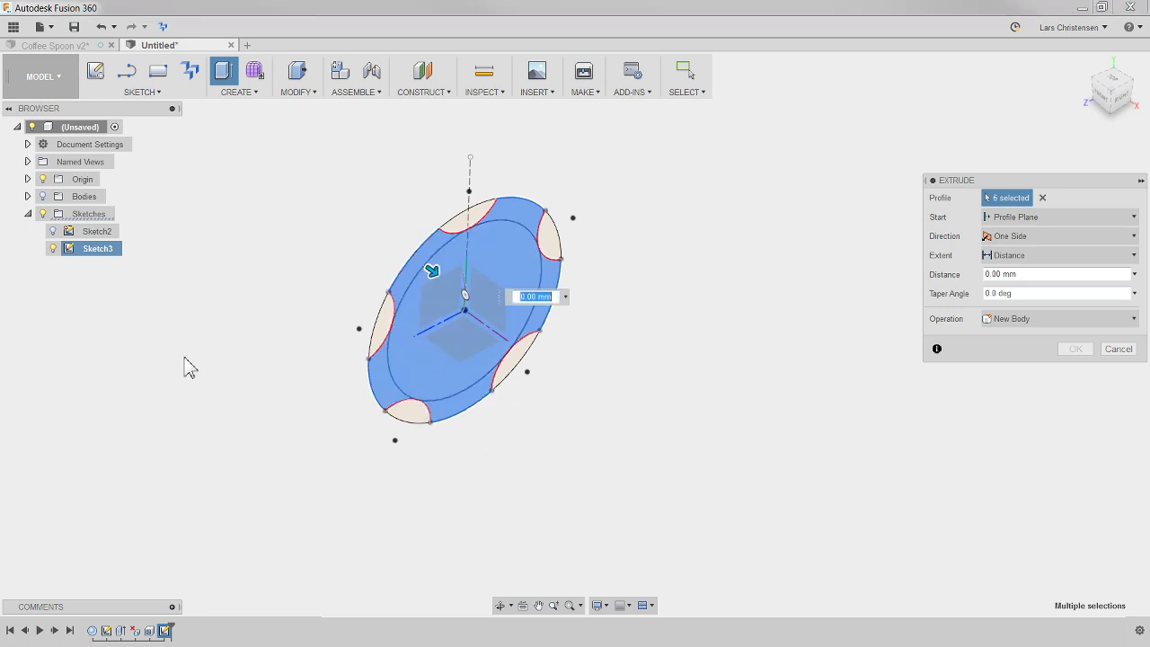
{"action": "left_click_drag", "start_coordinate": [432, 275], "coordinate": [464, 297]}
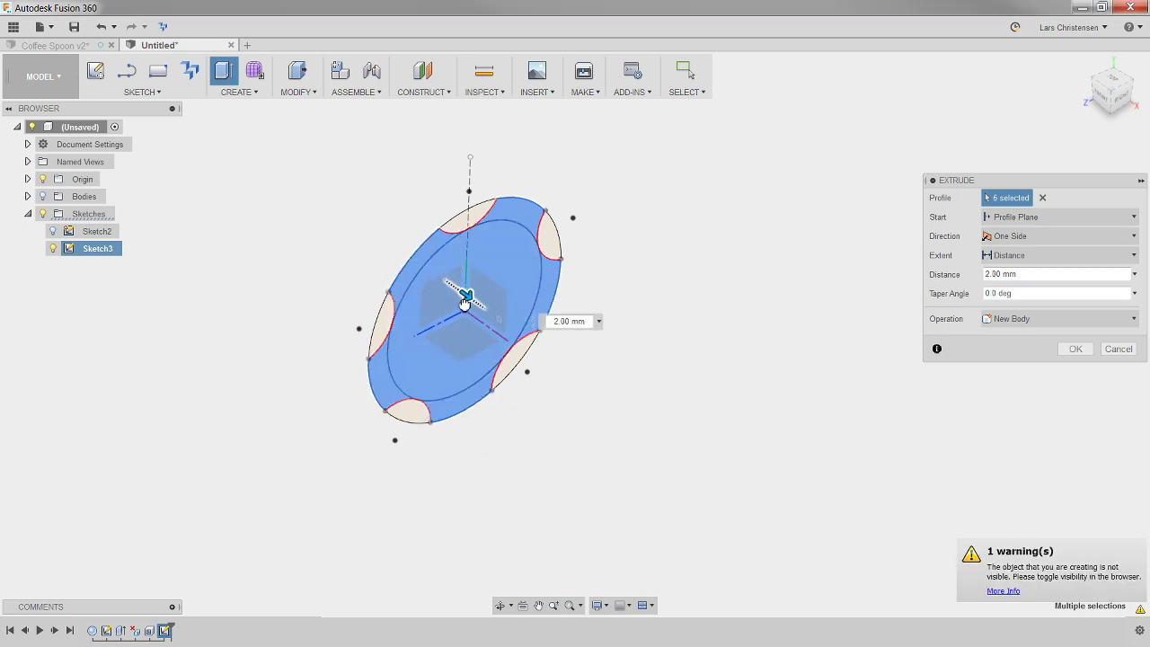
Show the bodies and extend the fluted handle extrusion to 31 mm, through the bowl's wall.
{"action": "left_click", "coordinate": [43, 196]}
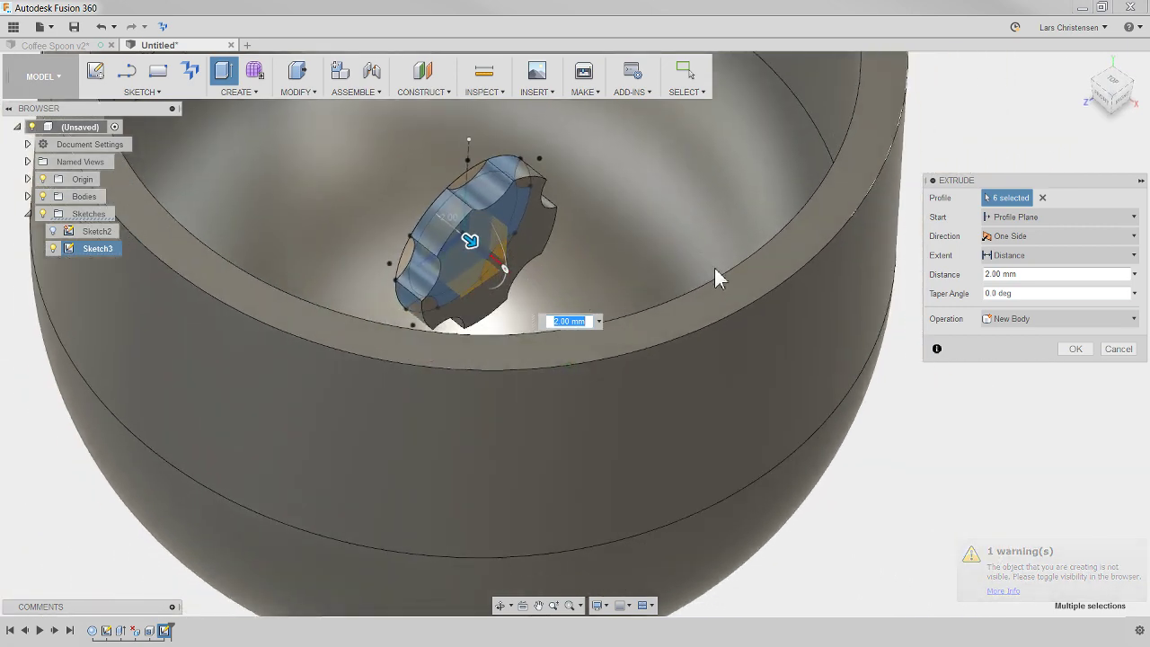
{"action": "middle_click_drag", "start_coordinate": [713, 265], "coordinate": [548, 256], "text": "shift"}
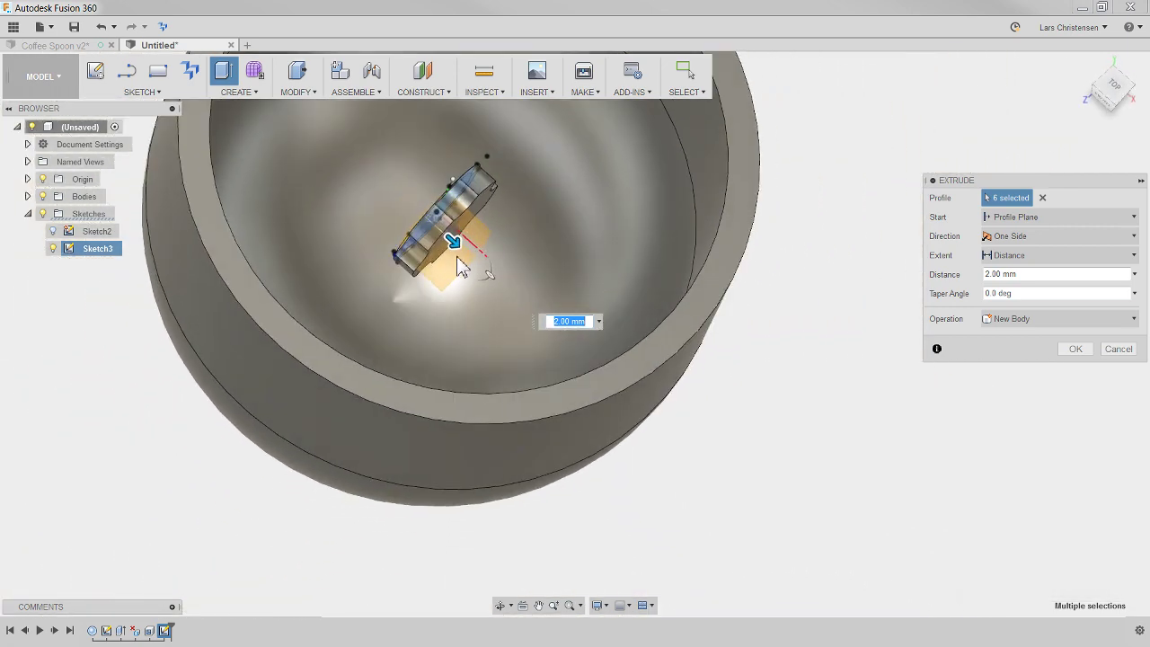
{"action": "left_click_drag", "start_coordinate": [456, 244], "coordinate": [505, 316]}
{"action": "middle_click_drag", "start_coordinate": [505, 316], "coordinate": [441, 287], "text": "shift"}
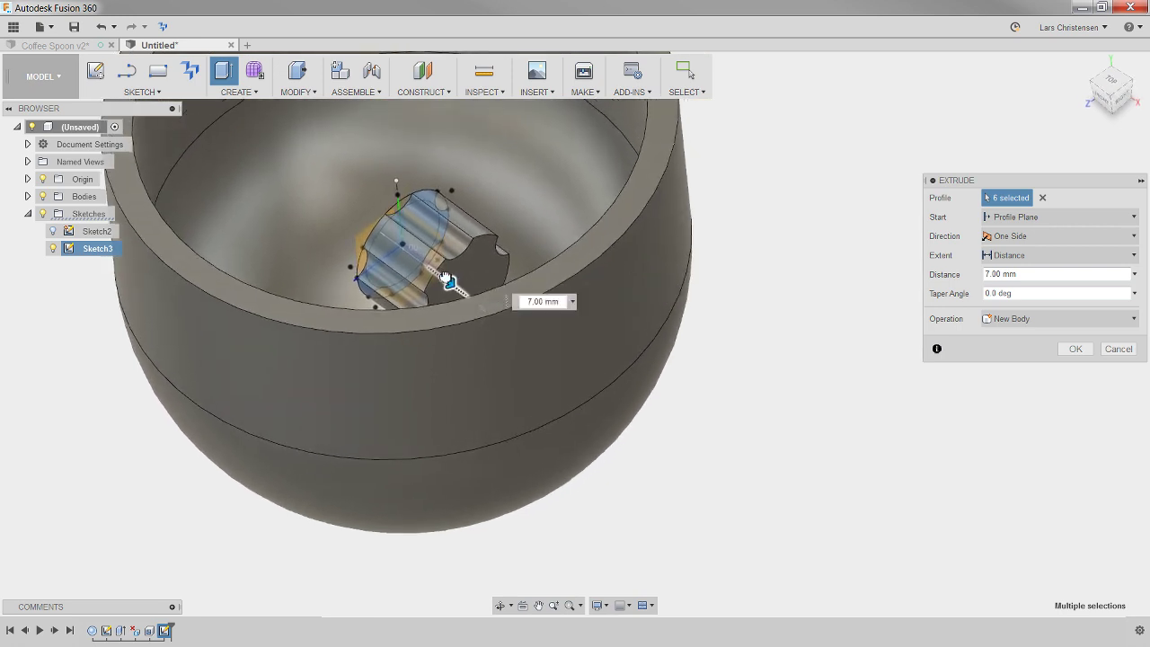
{"action": "left_click_drag", "start_coordinate": [441, 288], "coordinate": [444, 273]}
{"action": "middle_click_drag", "start_coordinate": [446, 282], "coordinate": [461, 295], "text": "shift"}
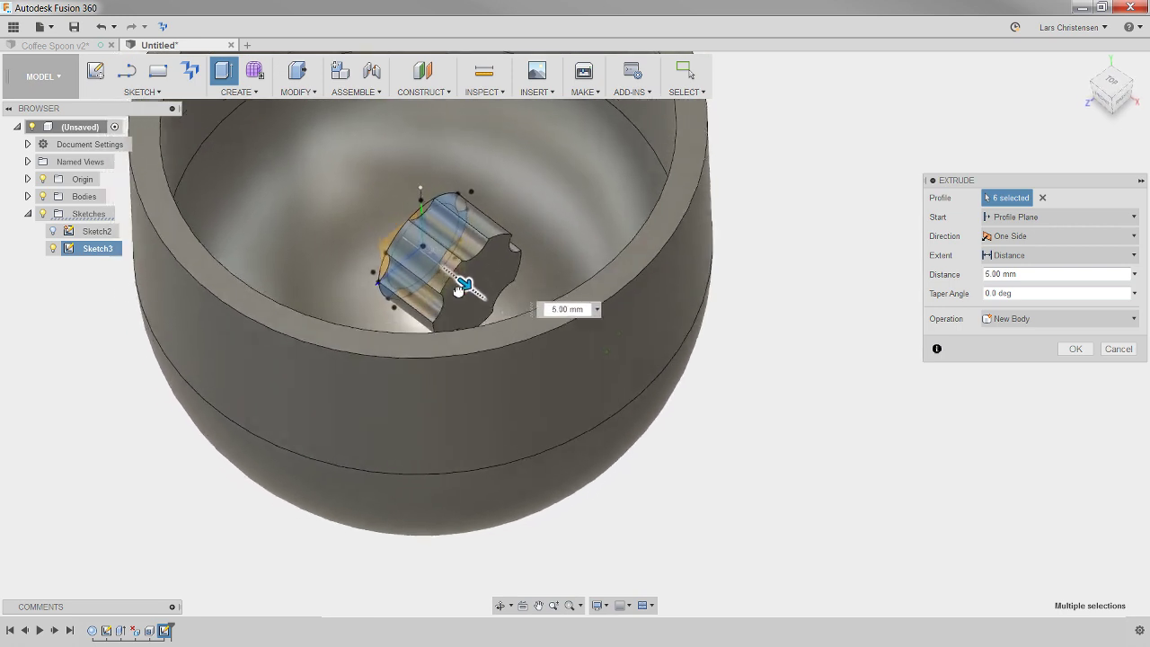
{"action": "left_click_drag", "start_coordinate": [461, 296], "coordinate": [691, 471]}
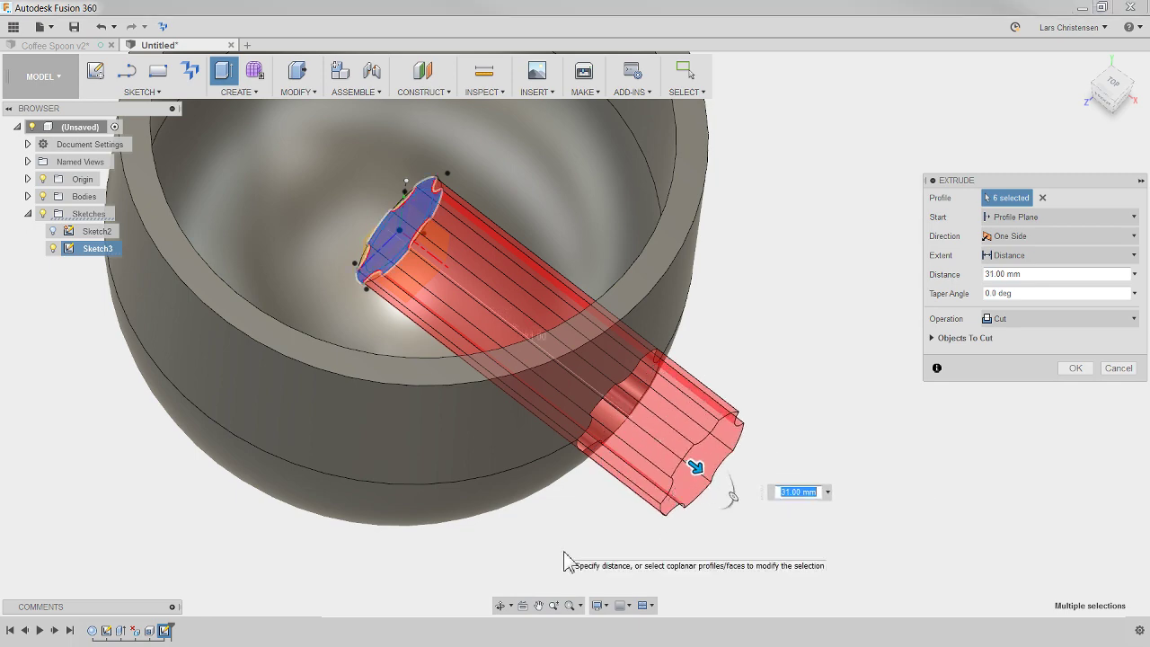
{"action": "middle_click_drag", "start_coordinate": [568, 559], "coordinate": [706, 271], "text": "shift"}
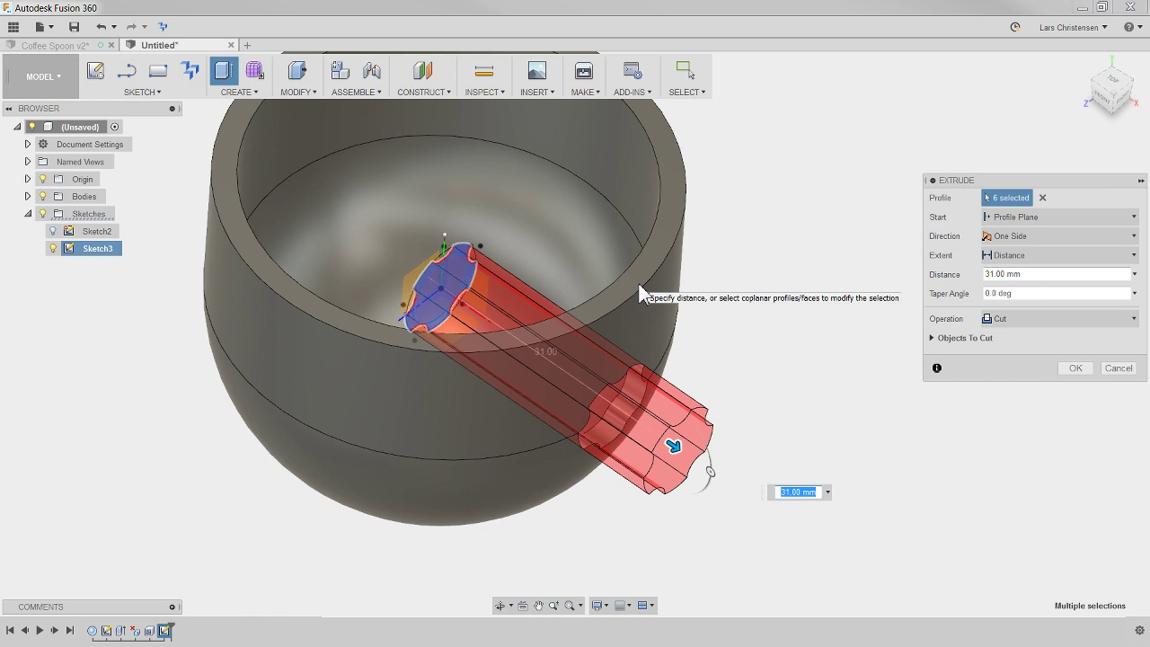
{"action": "scroll", "coordinate": [578, 304], "scroll_direction": "down", "scroll_amount": 2}
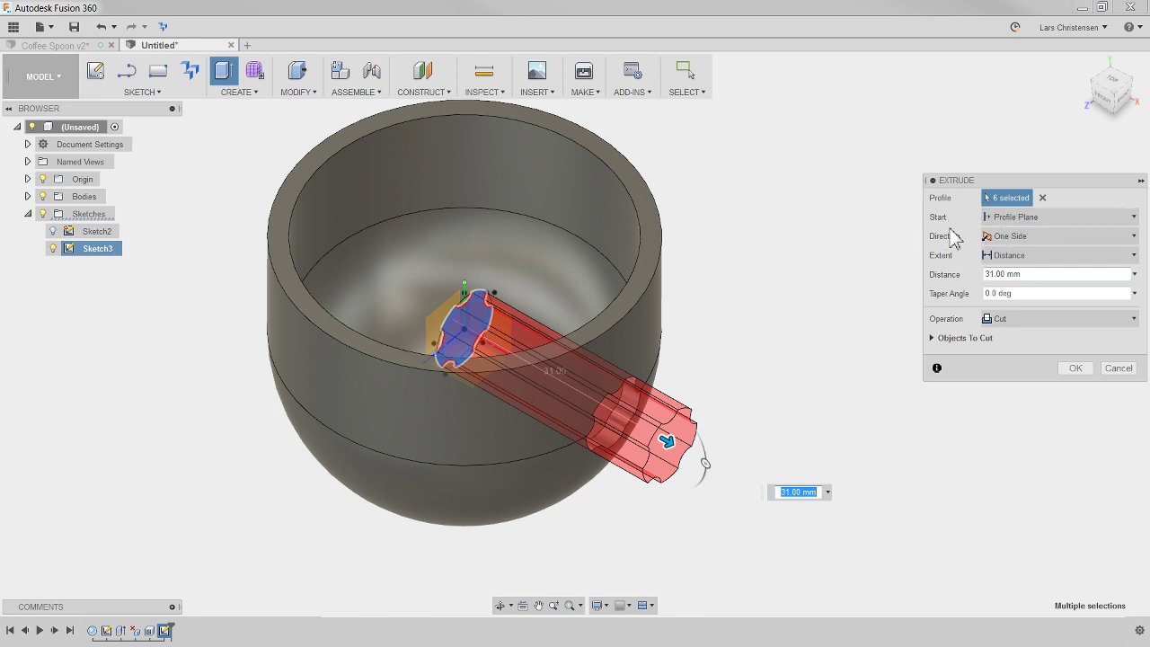
Start the handle extrusion from an offset plane at 143 mm and set its distance to -20 mm, back toward the bowl.
{"action": "left_click", "coordinate": [1026, 220]}
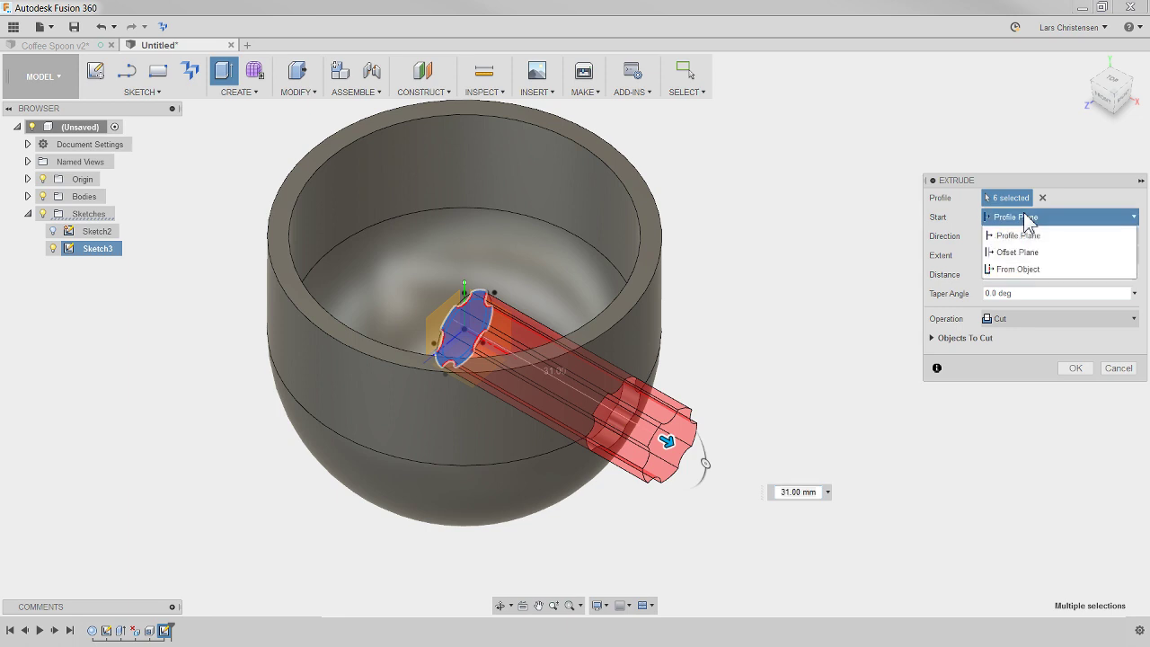
{"action": "left_click", "coordinate": [1016, 252]}
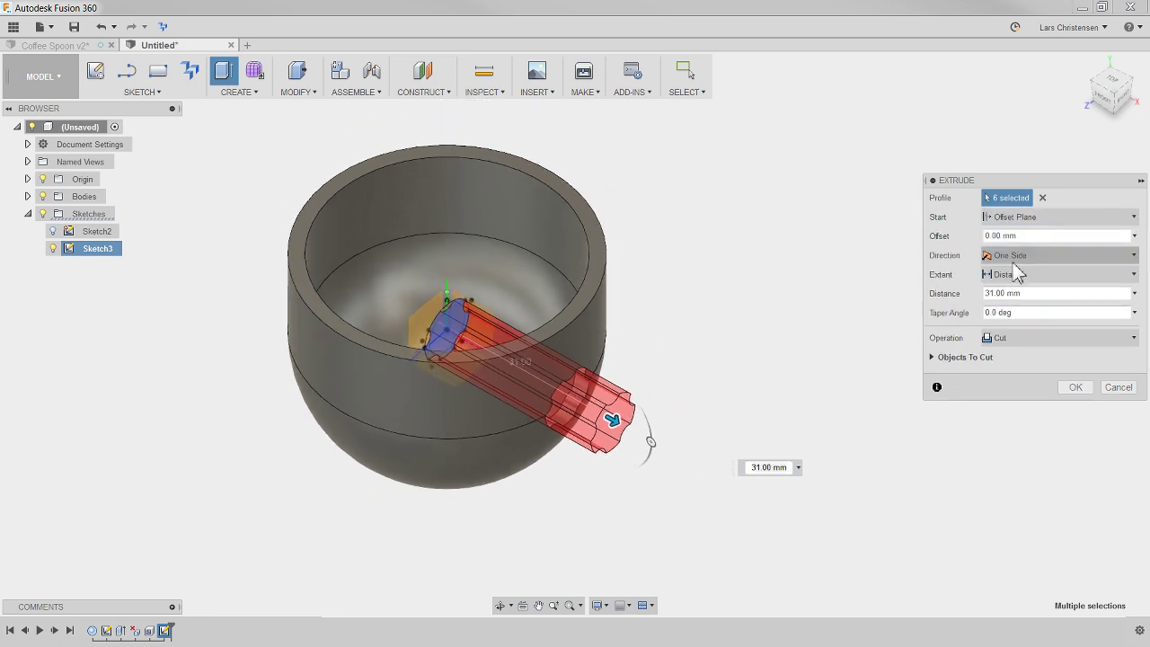
{"action": "left_click_drag", "start_coordinate": [1030, 237], "coordinate": [981, 232]}
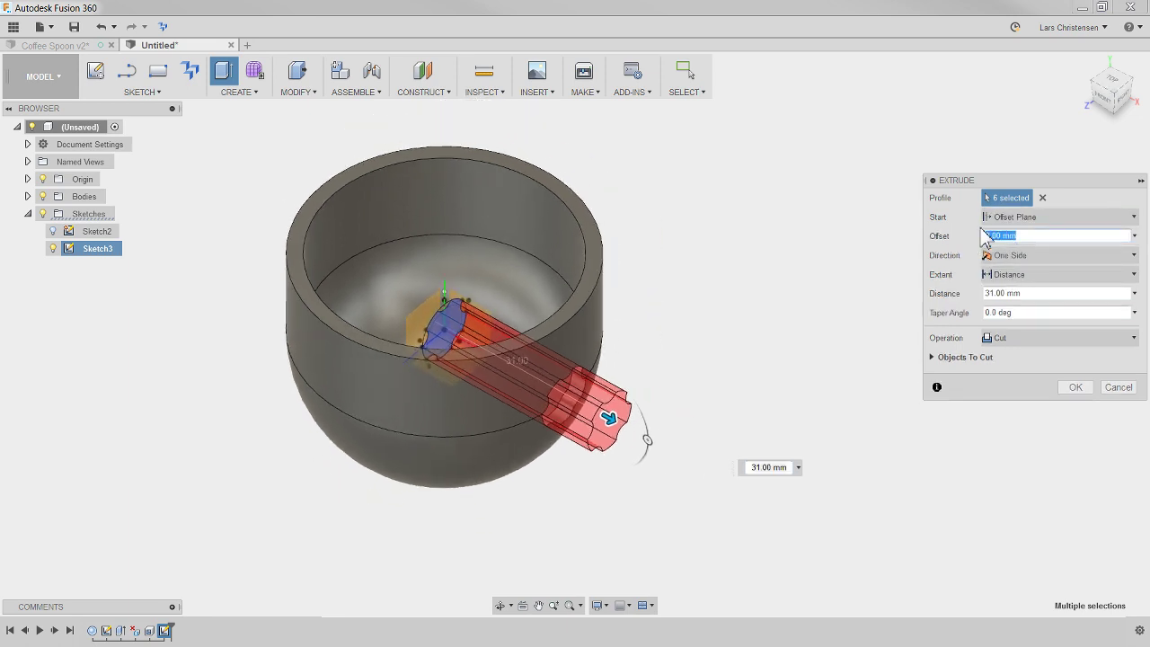
{"action": "type", "text": "-3"}
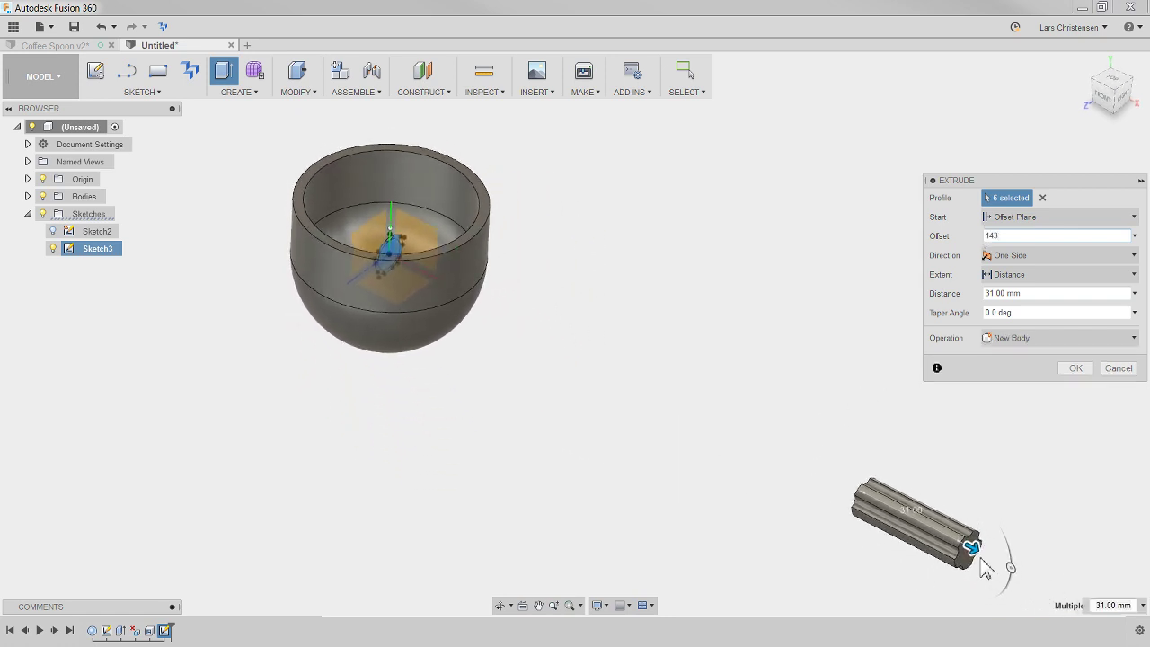
{"action": "left_click_drag", "start_coordinate": [985, 568], "coordinate": [796, 518]}
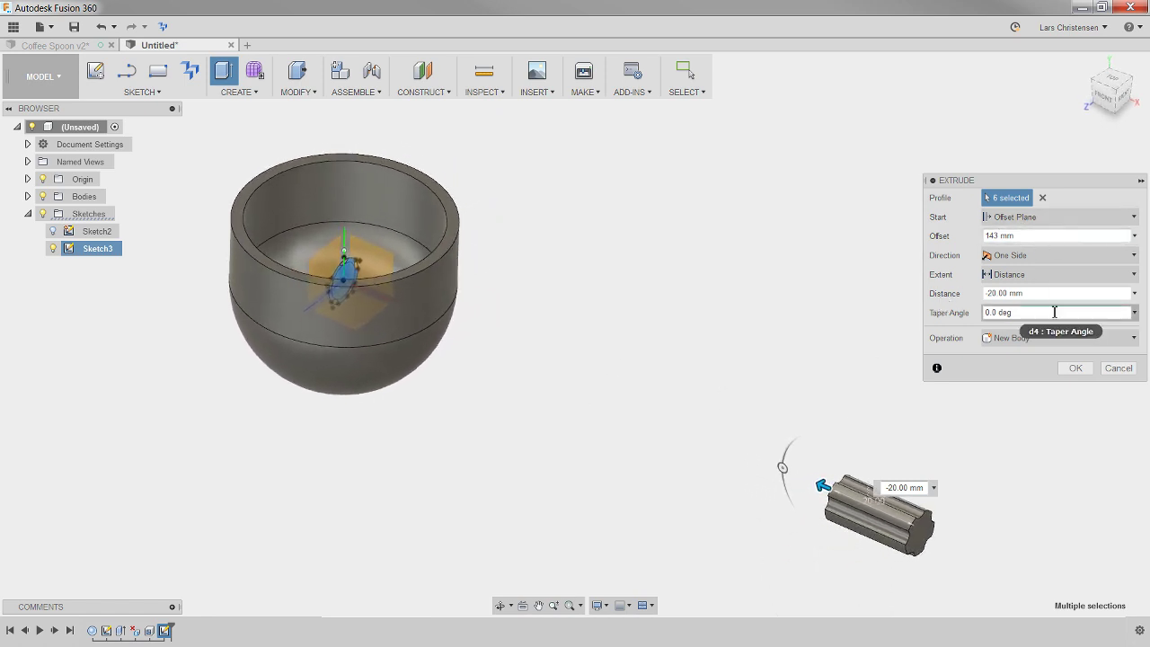
Set the extrusion's extent to the bowl's outer cylindrical face and complete it as a join.
{"action": "left_click", "coordinate": [1024, 274]}
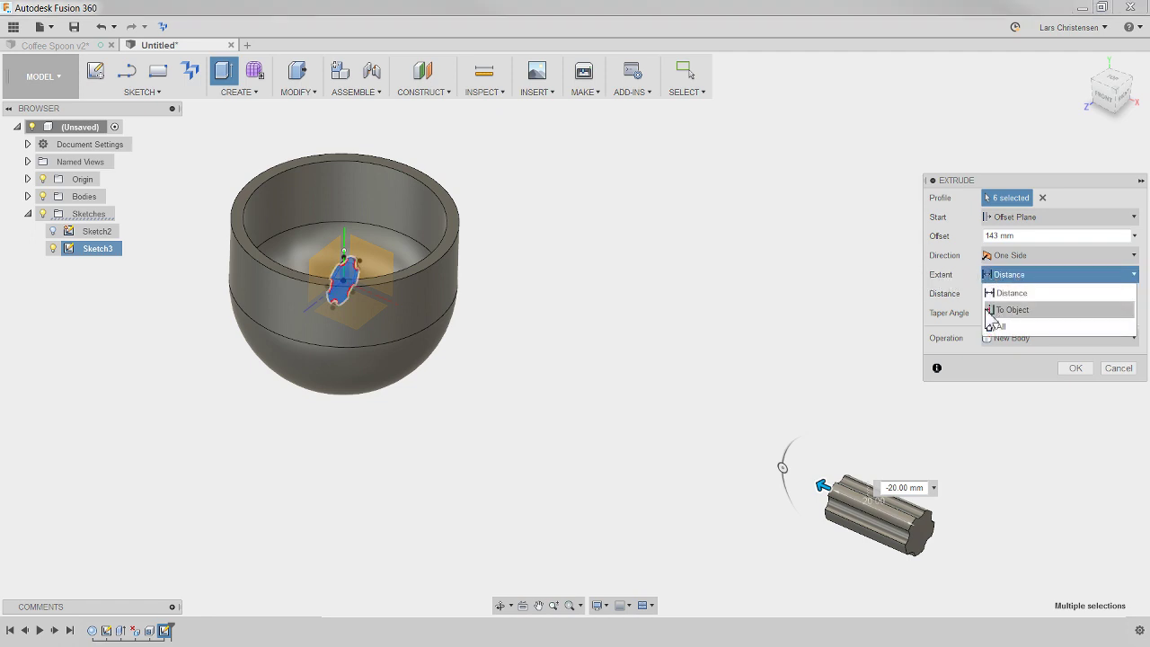
{"action": "left_click", "coordinate": [1007, 312]}
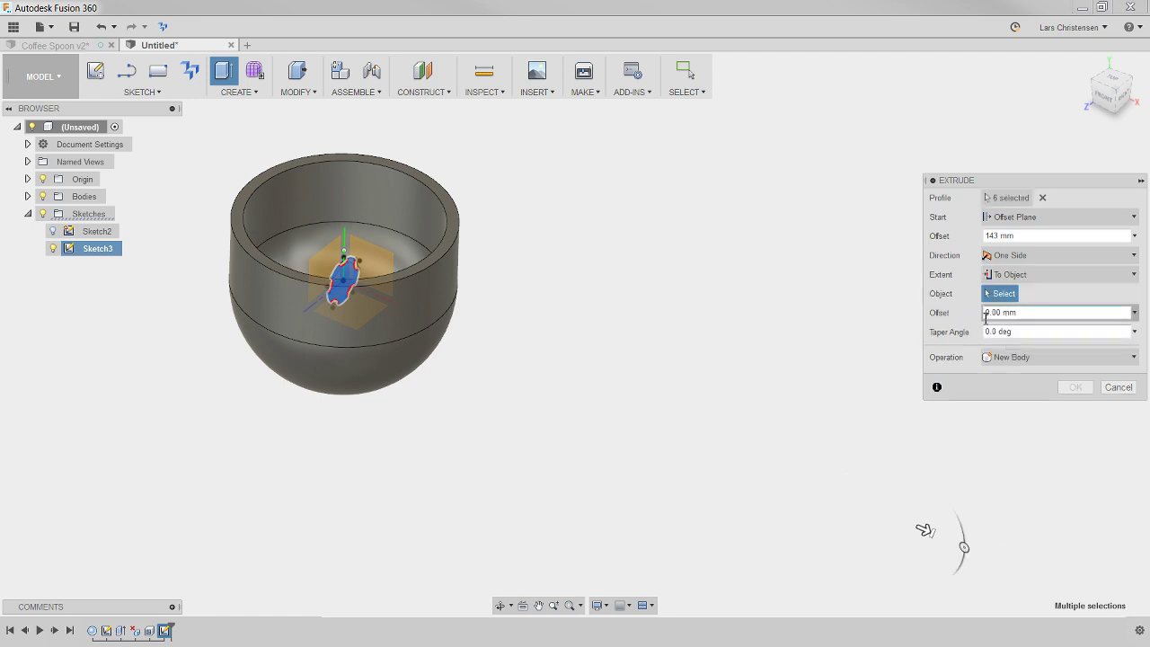
{"action": "left_click", "coordinate": [397, 327]}
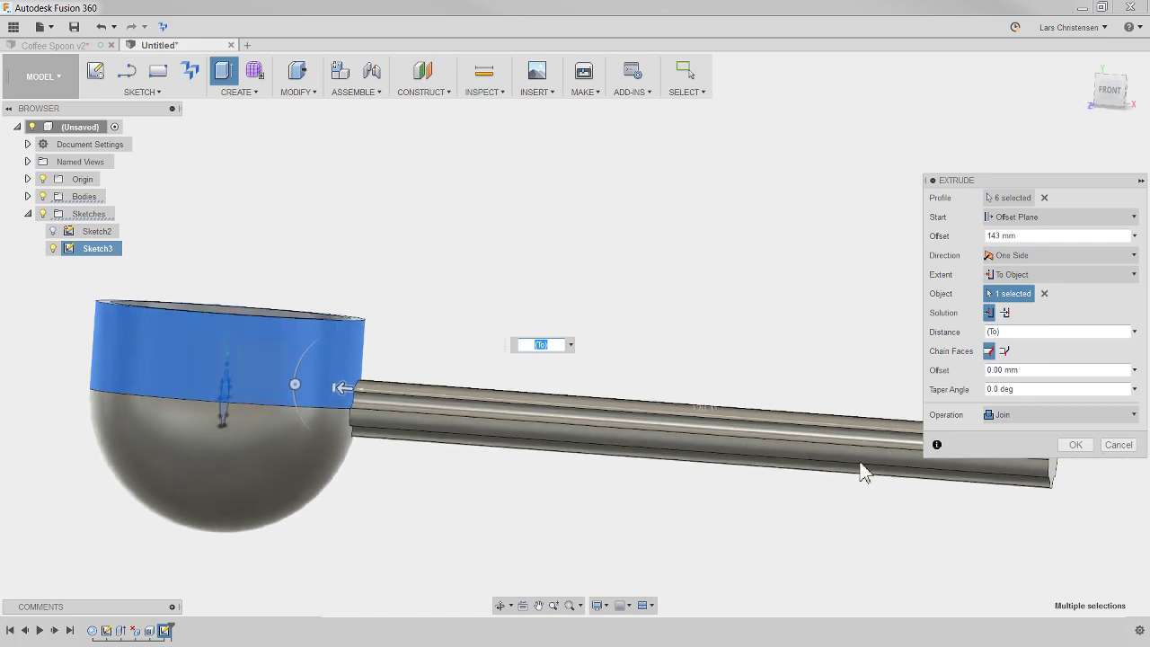
{"action": "left_click", "coordinate": [1075, 446]}
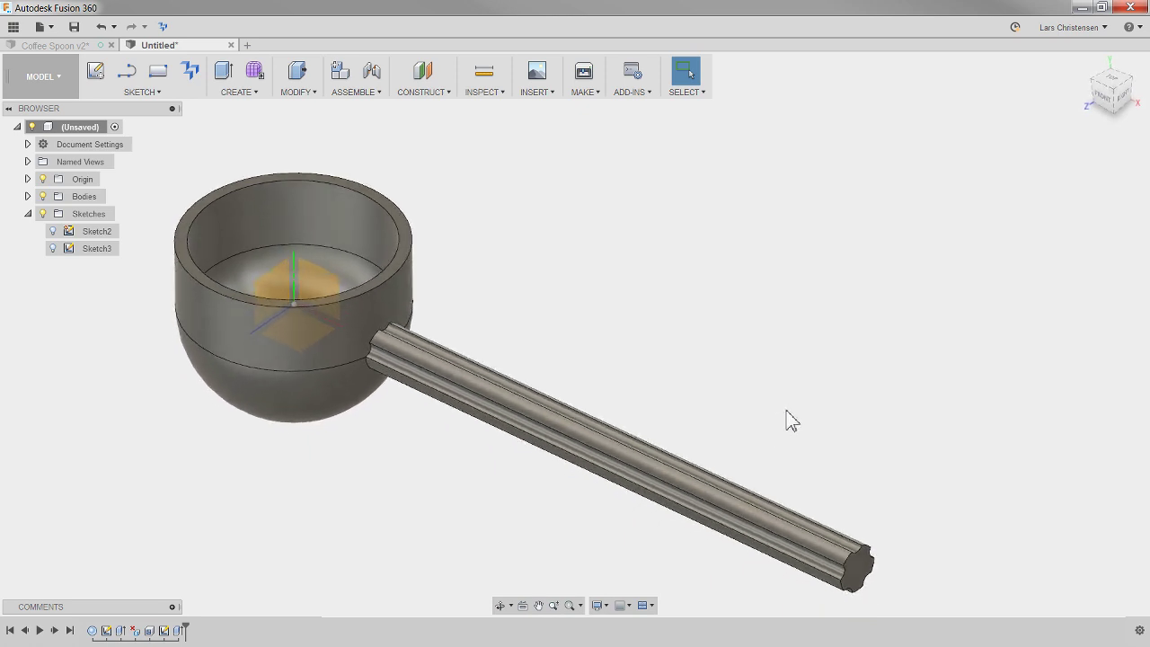
Switch to the Coffee Spoon design, hide Sketch4 and Plane1, and roll its timeline forward to the end past the fillets.
{"action": "left_click", "coordinate": [79, 45]}
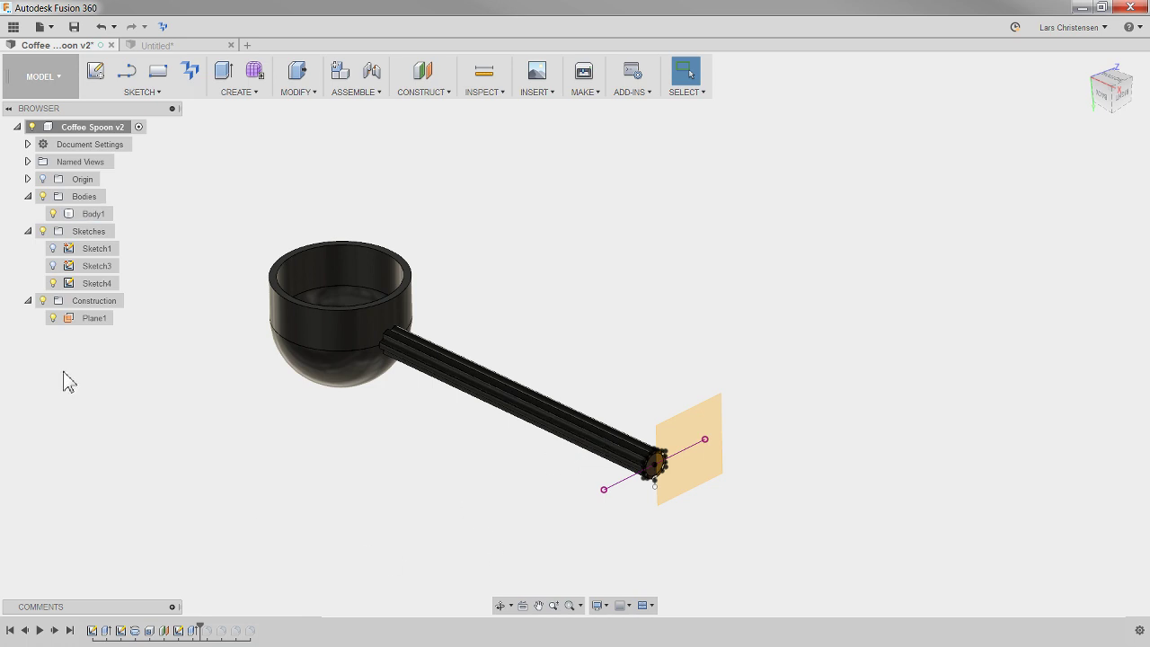
{"action": "left_click", "coordinate": [53, 282]}
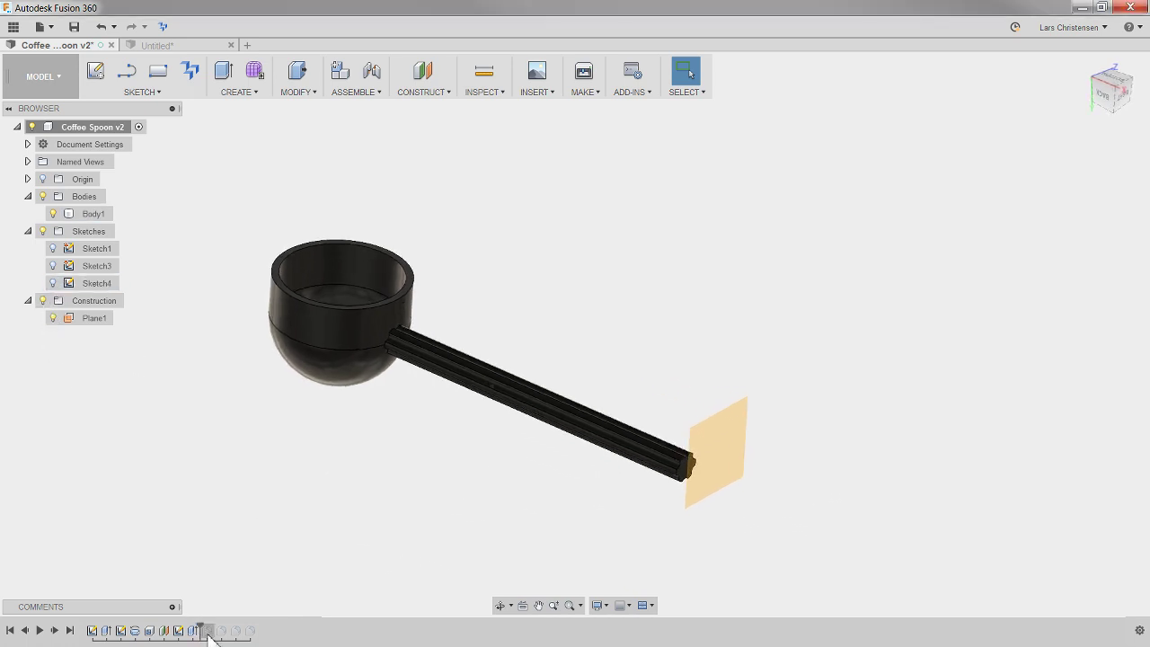
{"action": "left_click", "coordinate": [53, 318]}
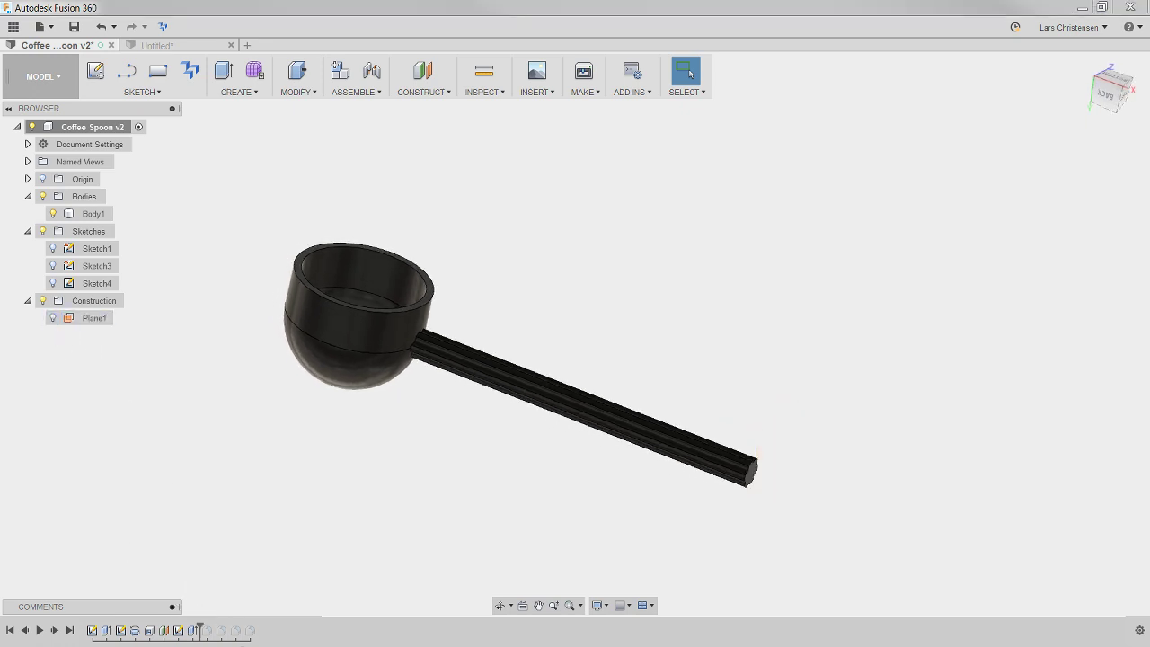
{"action": "left_click", "coordinate": [205, 628]}
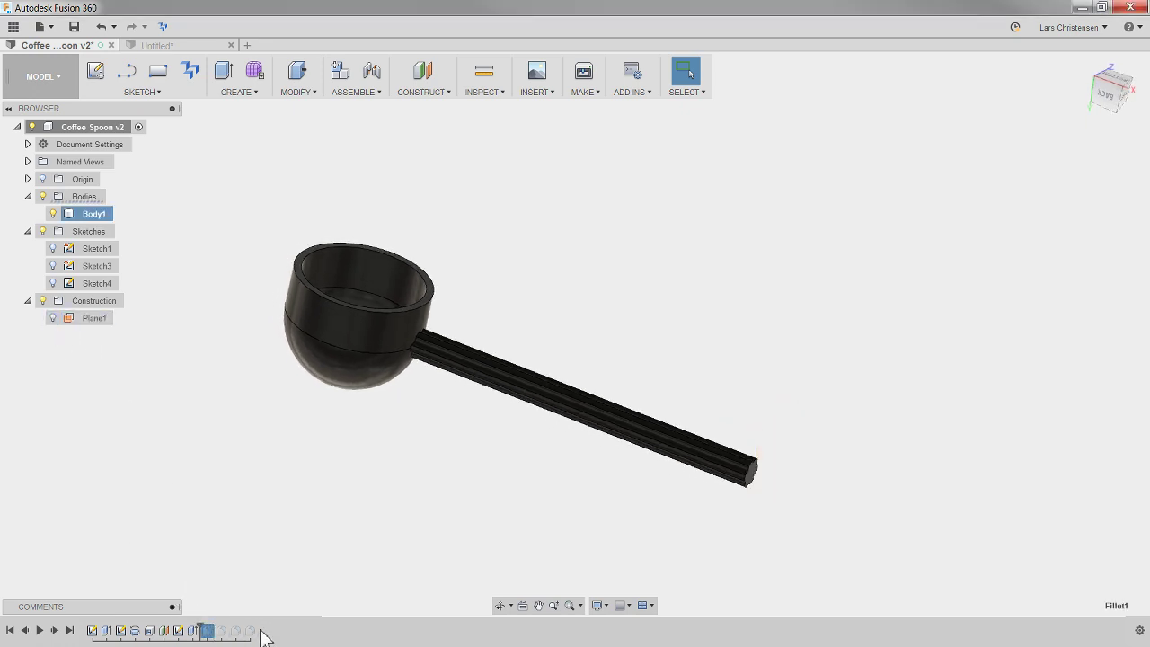
{"action": "left_click_drag", "start_coordinate": [202, 626], "coordinate": [262, 628]}
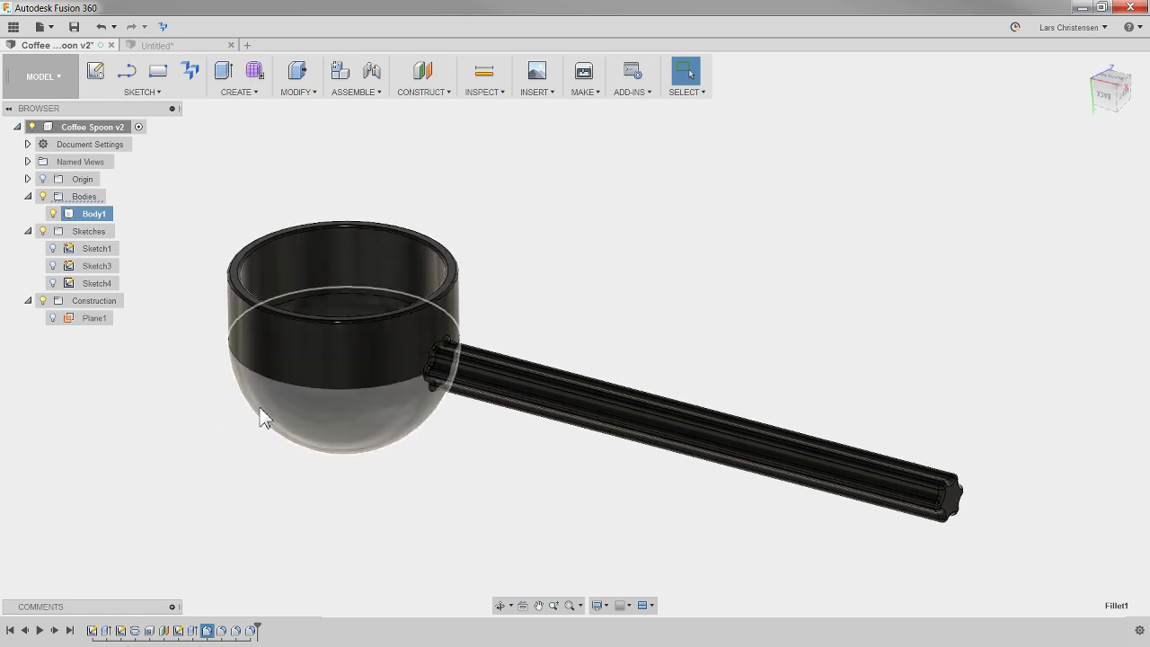
{"action": "left_click", "coordinate": [205, 573]}
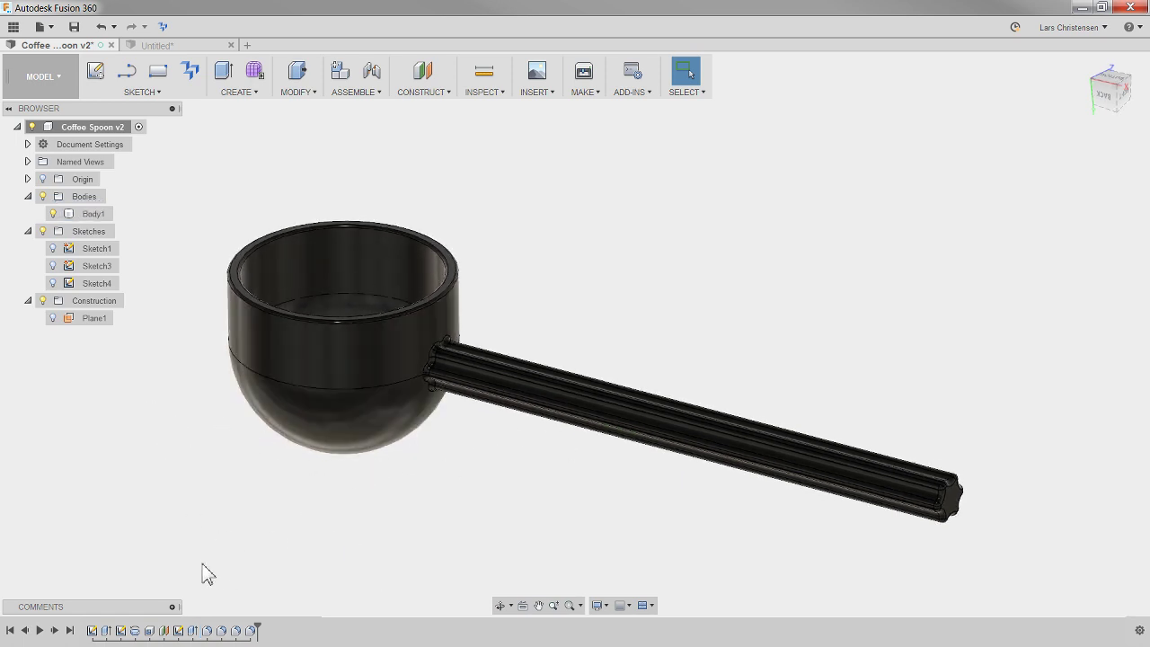
Switch to the untitled design and fillet the outer and inner edges of the bowl's rim.
{"action": "left_click", "coordinate": [179, 46]}
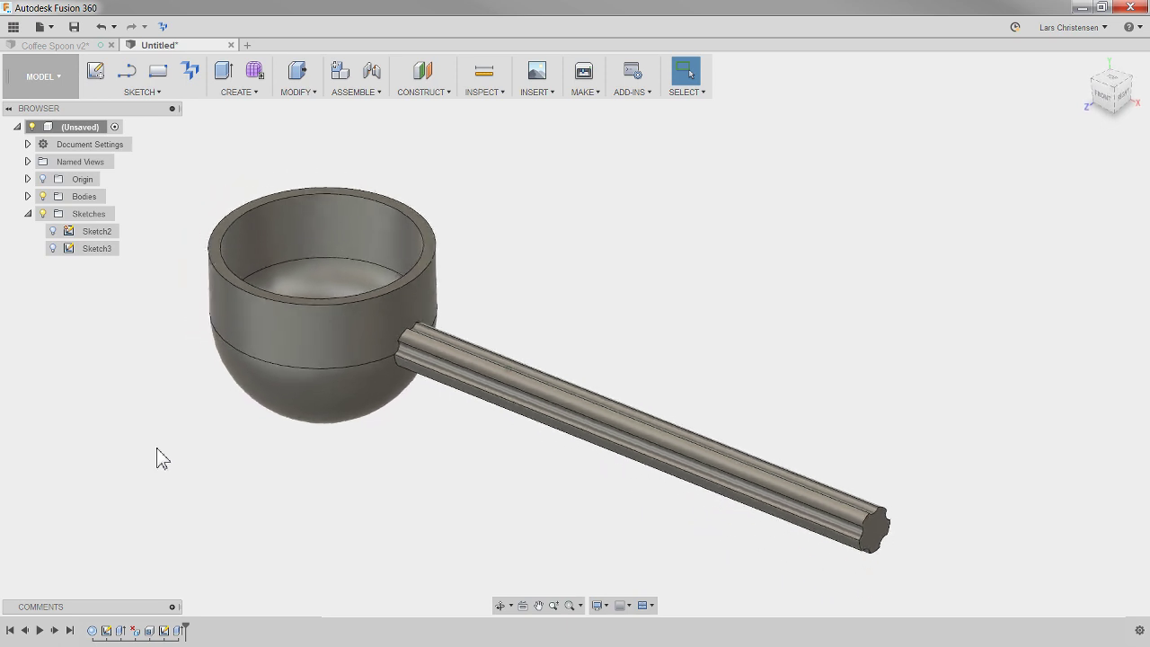
{"action": "key", "text": "f"}
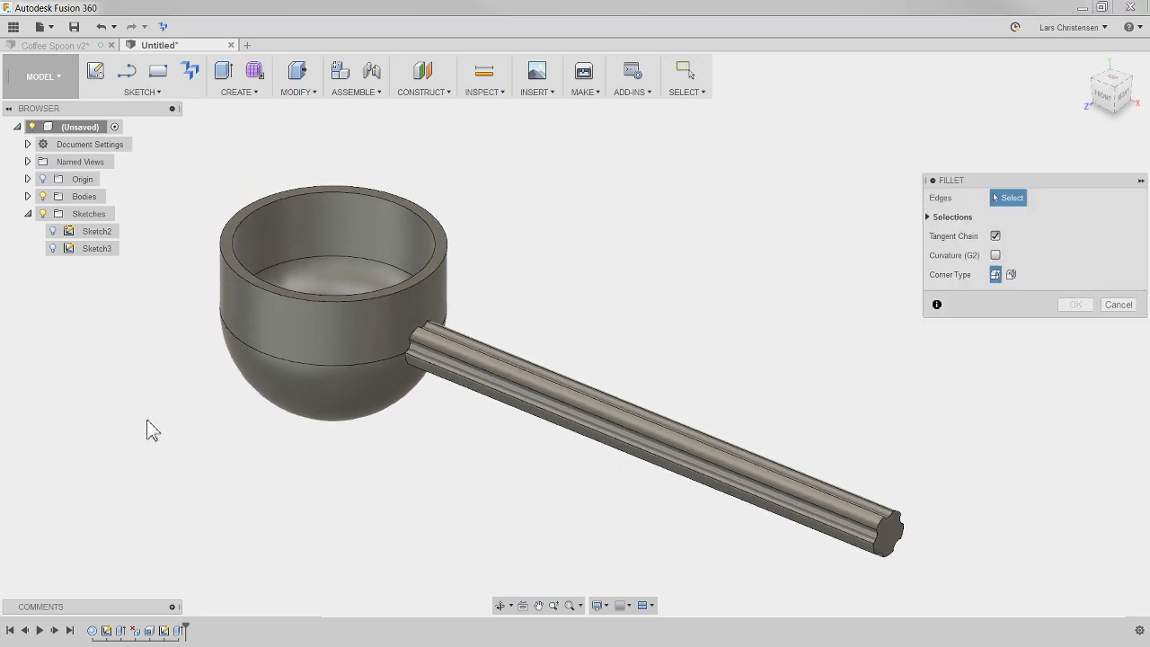
{"action": "left_click", "coordinate": [292, 302]}
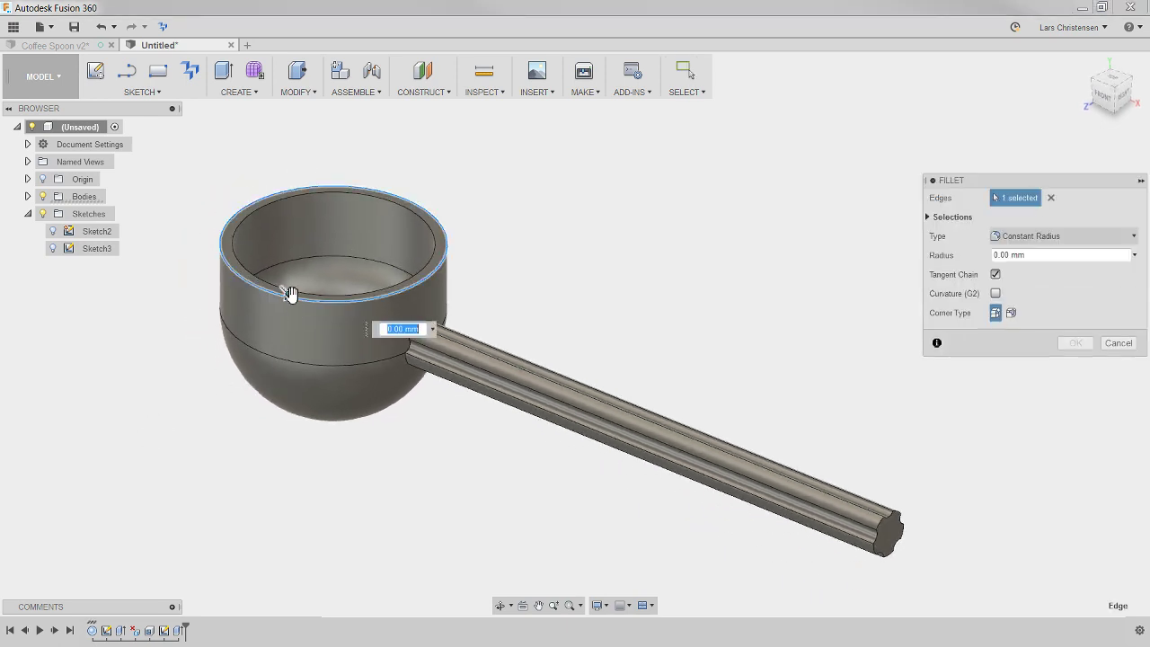
{"action": "left_click", "coordinate": [295, 292]}
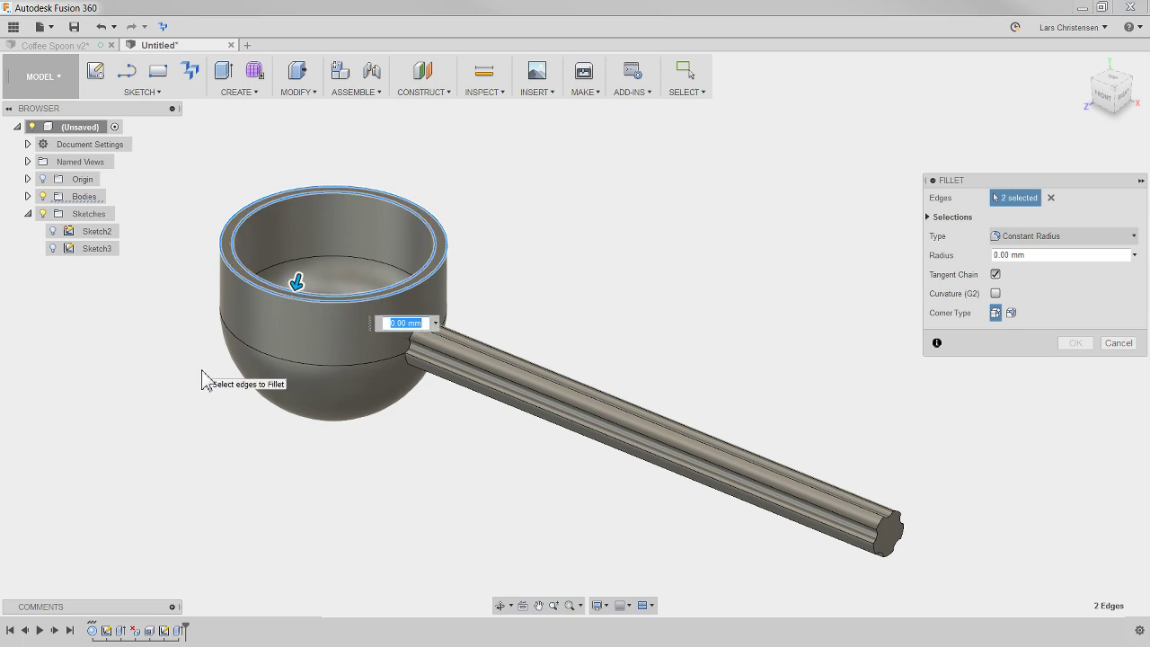
{"action": "key", "text": "Return"}
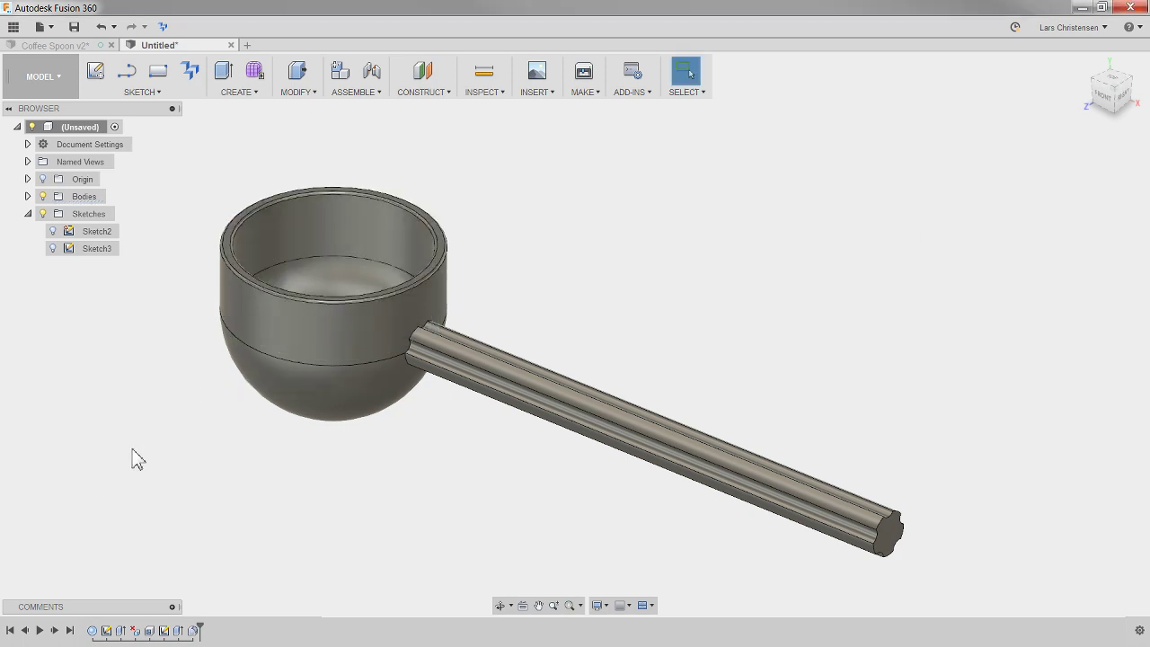
Fillet the ten lengthwise edges of the handle's flutes with a constant radius of 1 mm.
{"action": "key", "text": "f"}
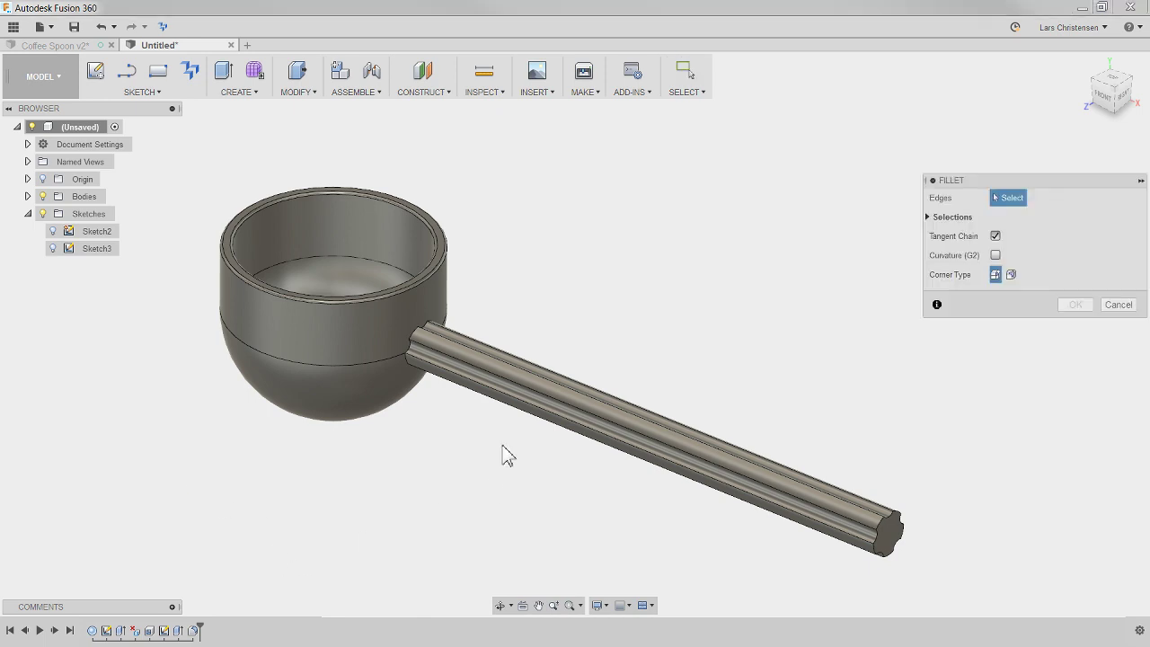
{"action": "middle_click_drag", "start_coordinate": [502, 446], "coordinate": [547, 344], "text": "shift"}
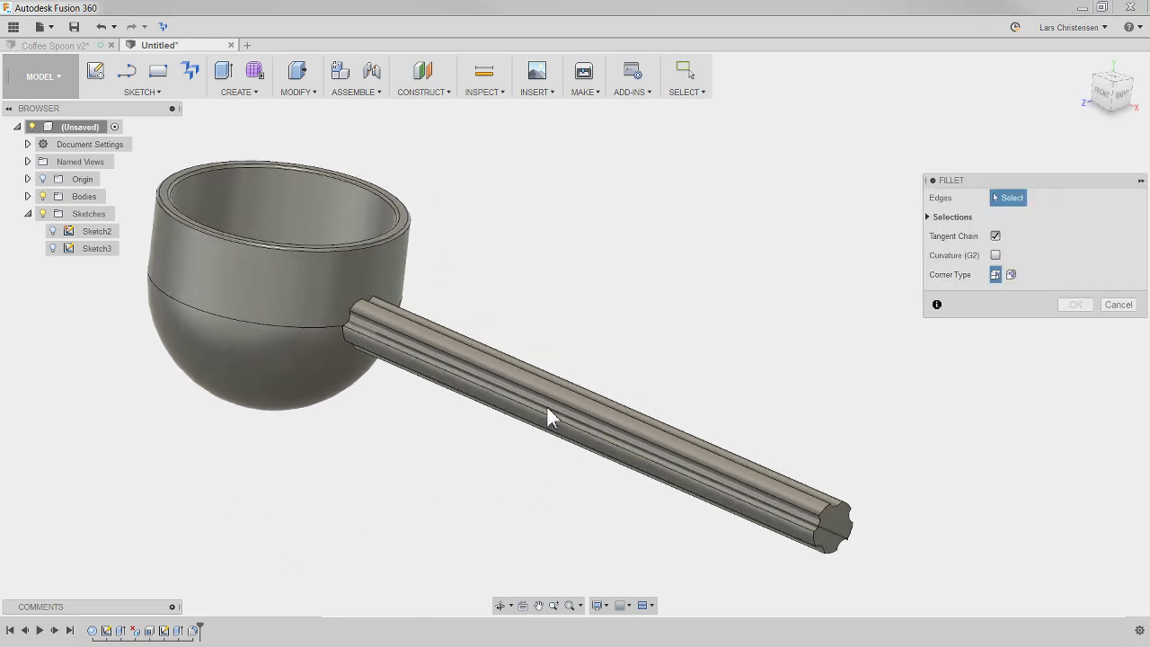
{"action": "left_click", "coordinate": [546, 411]}
{"action": "middle_click_drag", "start_coordinate": [546, 411], "coordinate": [493, 442], "text": "shift"}
{"action": "left_click", "coordinate": [550, 396]}
{"action": "left_click", "coordinate": [546, 419]}
{"action": "left_click", "coordinate": [553, 431]}
{"action": "left_click", "coordinate": [542, 427]}
{"action": "left_click", "coordinate": [494, 443]}
{"action": "left_click", "coordinate": [496, 453]}
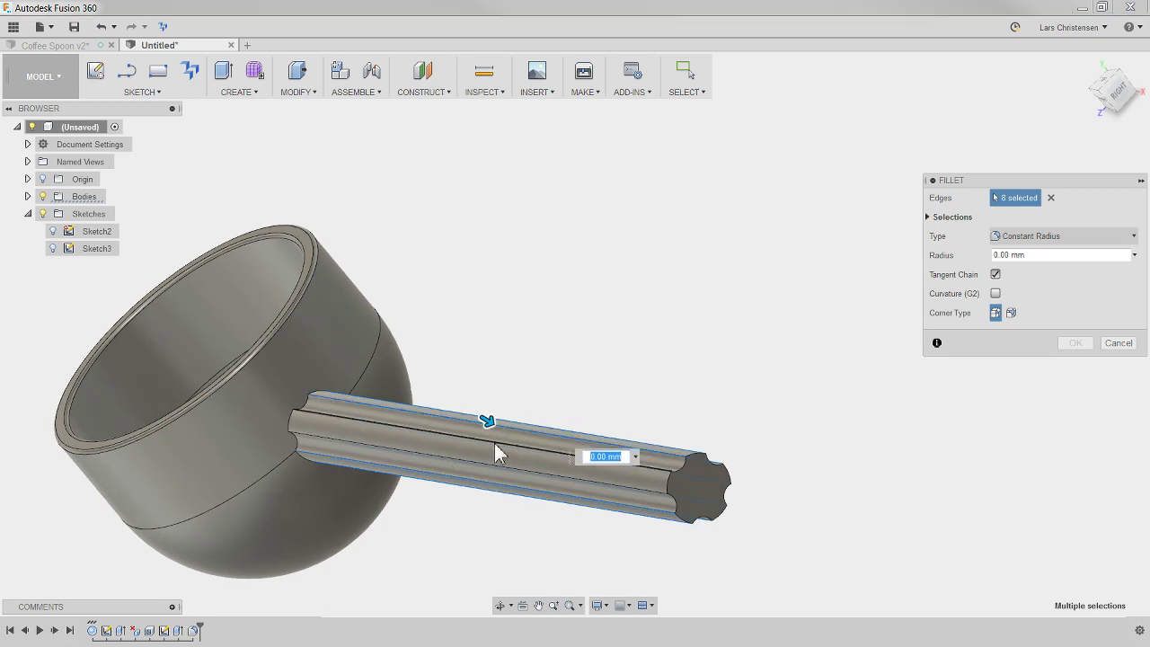
{"action": "left_click", "coordinate": [495, 443]}
{"action": "left_click", "coordinate": [486, 465]}
{"action": "middle_click_drag", "start_coordinate": [426, 554], "coordinate": [718, 247], "text": "shift"}
{"action": "left_click_drag", "start_coordinate": [1033, 256], "coordinate": [926, 264]}
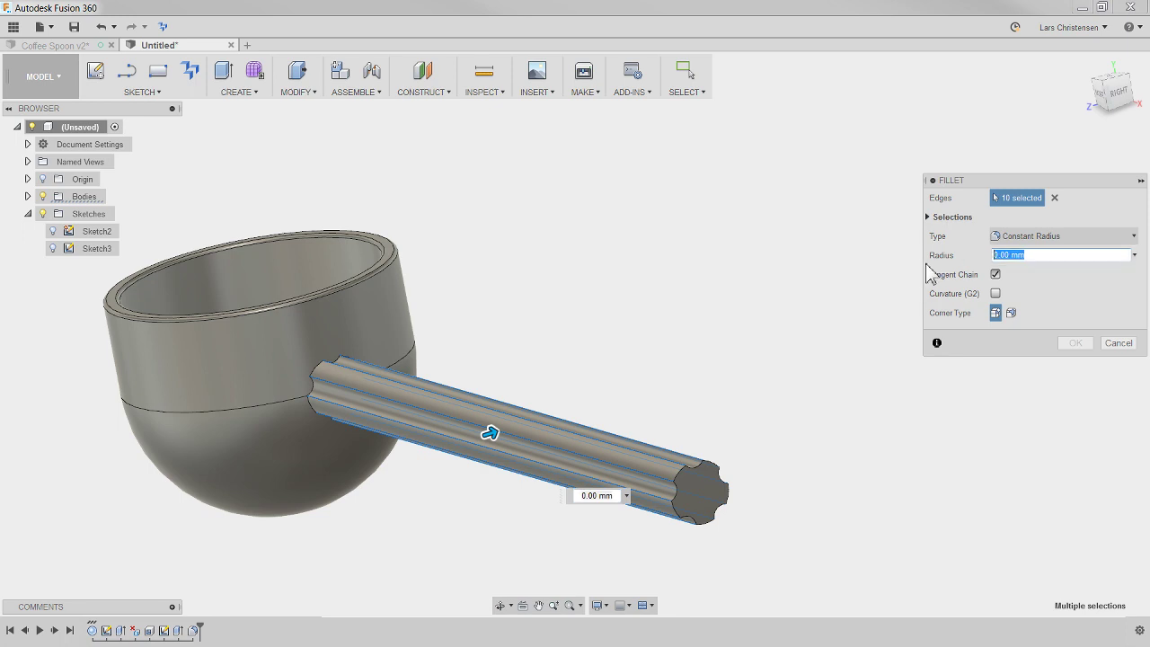
{"action": "type", "text": "1."}
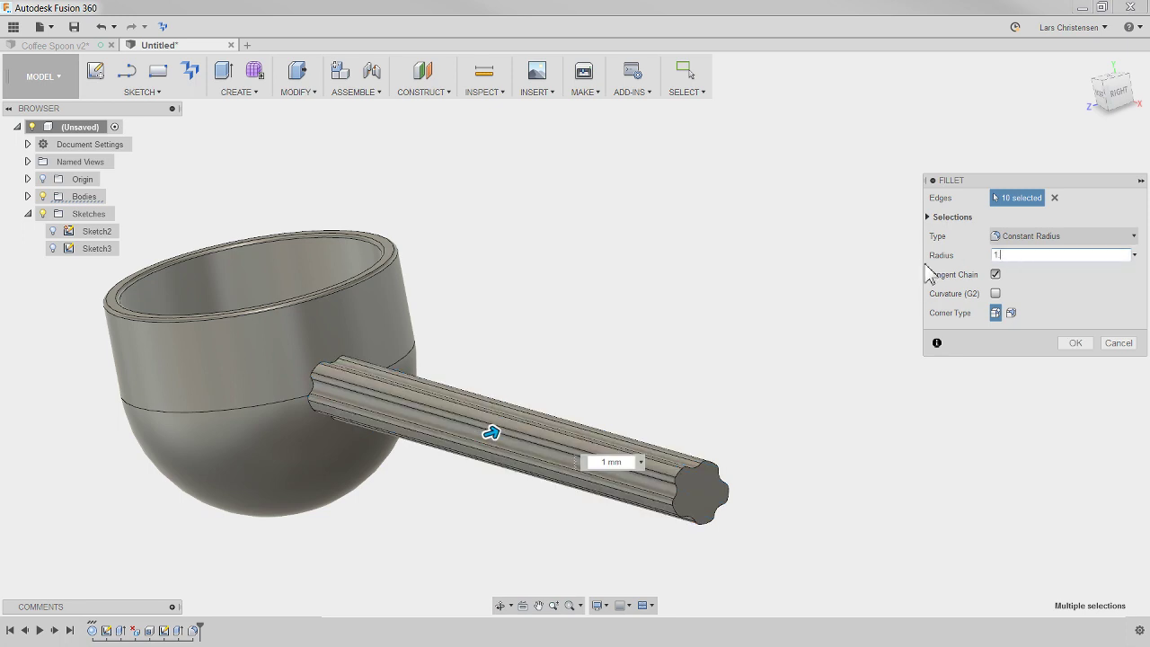
{"action": "key", "text": "Return"}
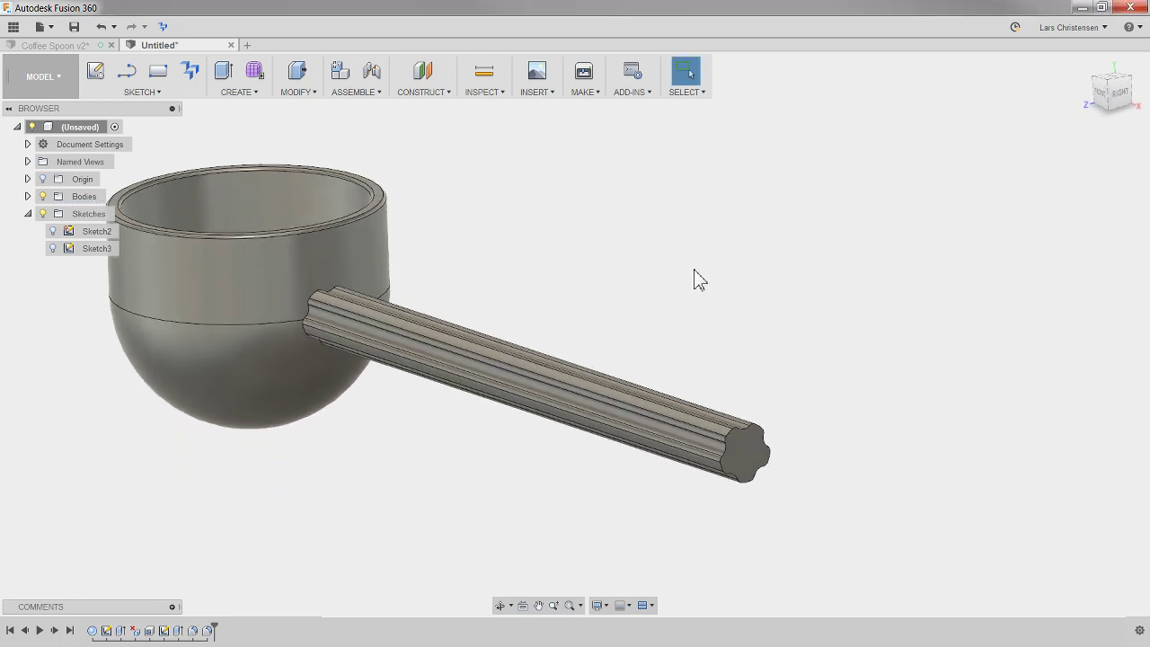
Fillet the edge chain around the handle's free end with a 1 mm radius.
{"action": "key", "text": "f"}
{"action": "left_click", "coordinate": [744, 426]}
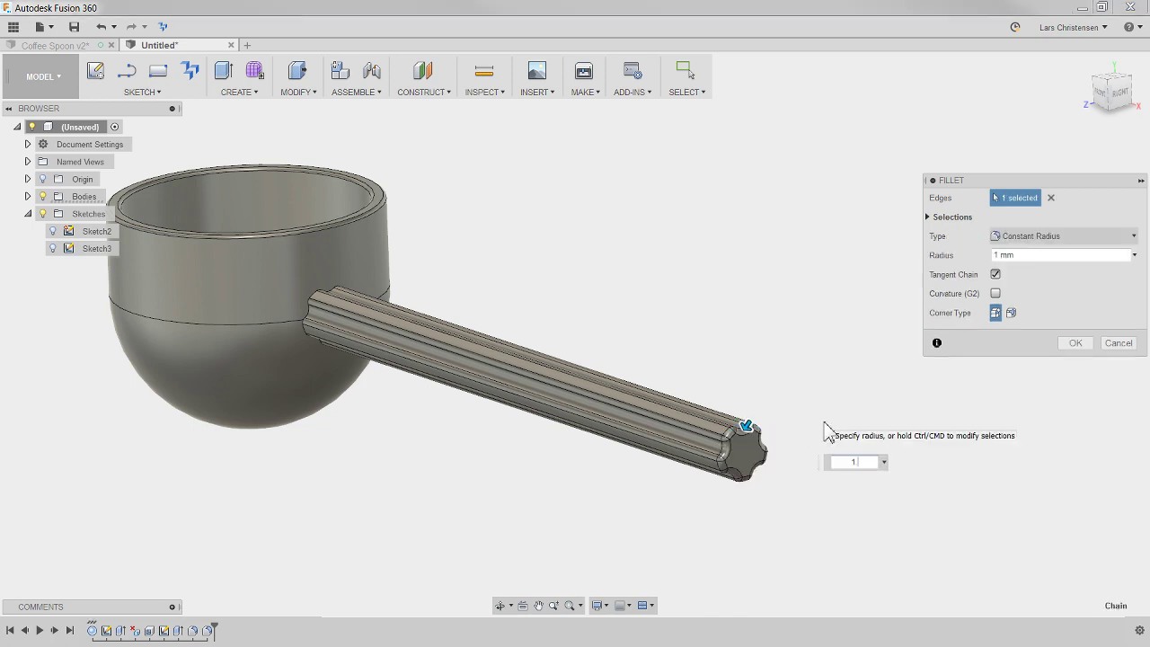
{"action": "key", "text": "Return"}
Fillet the edge chain where the fluted handle meets the bowl with a 1 mm radius.
{"action": "key", "text": "f"}
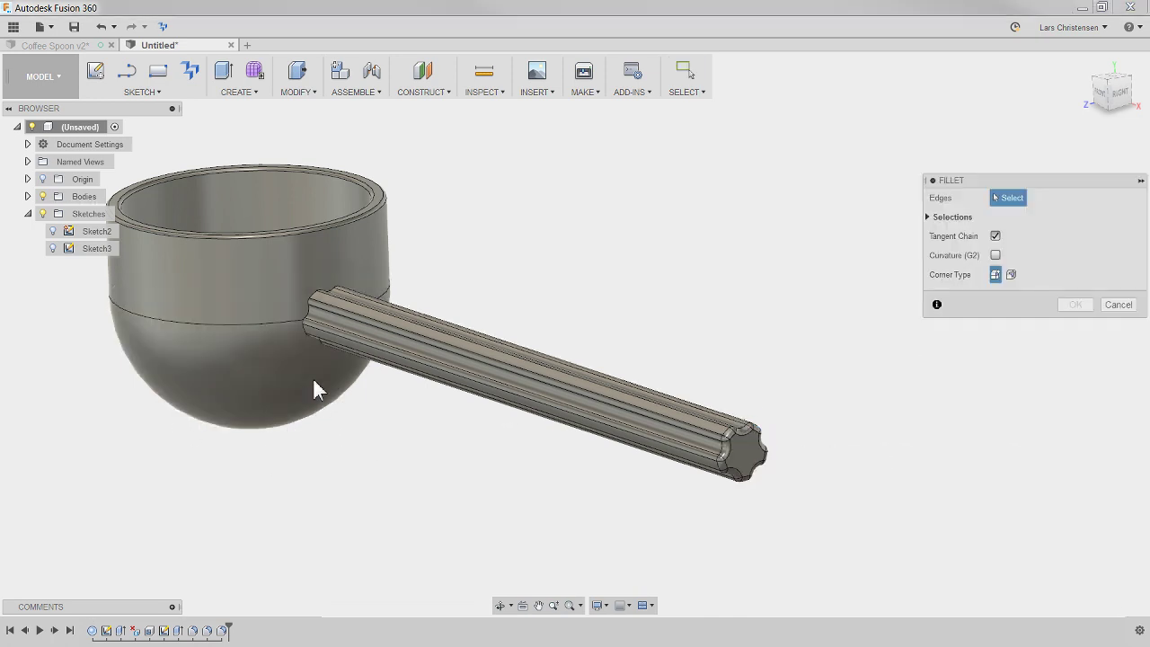
{"action": "left_click", "coordinate": [307, 334]}
{"action": "type", "text": "1"}
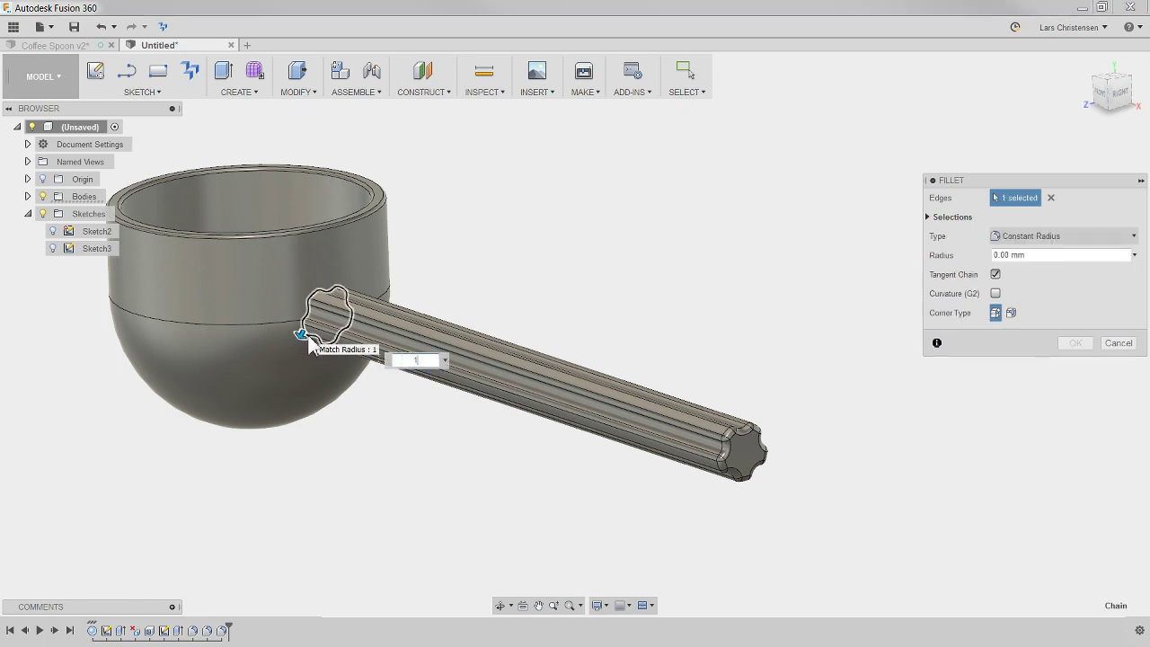
{"action": "key", "text": "Return"}
Apply the opaque Plastic - Glossy (Black) appearance from the library to the whole spoon body.
{"action": "middle_click_drag", "start_coordinate": [677, 277], "coordinate": [781, 242], "text": "shift"}
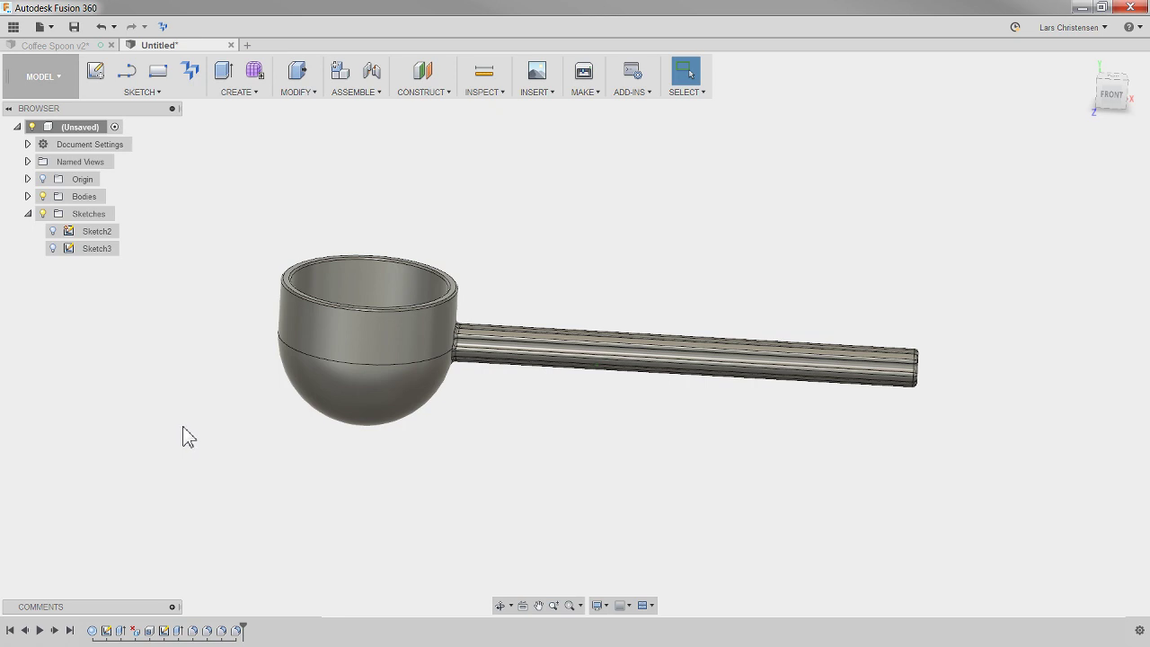
{"action": "right_click", "coordinate": [187, 436]}
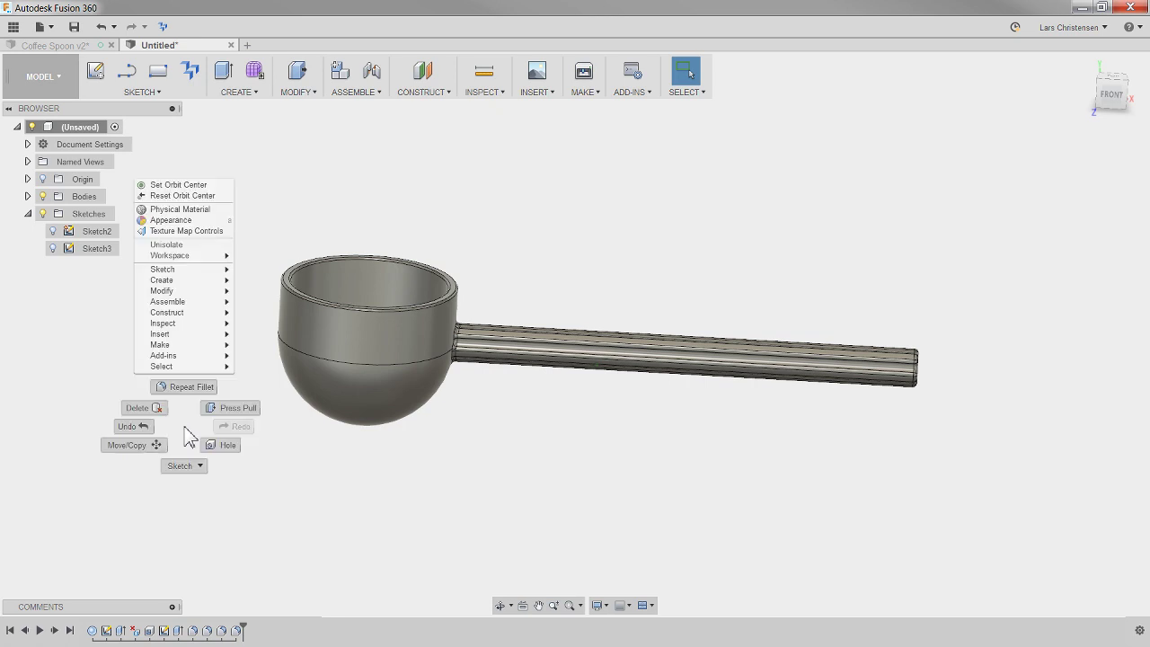
{"action": "left_click", "coordinate": [187, 221]}
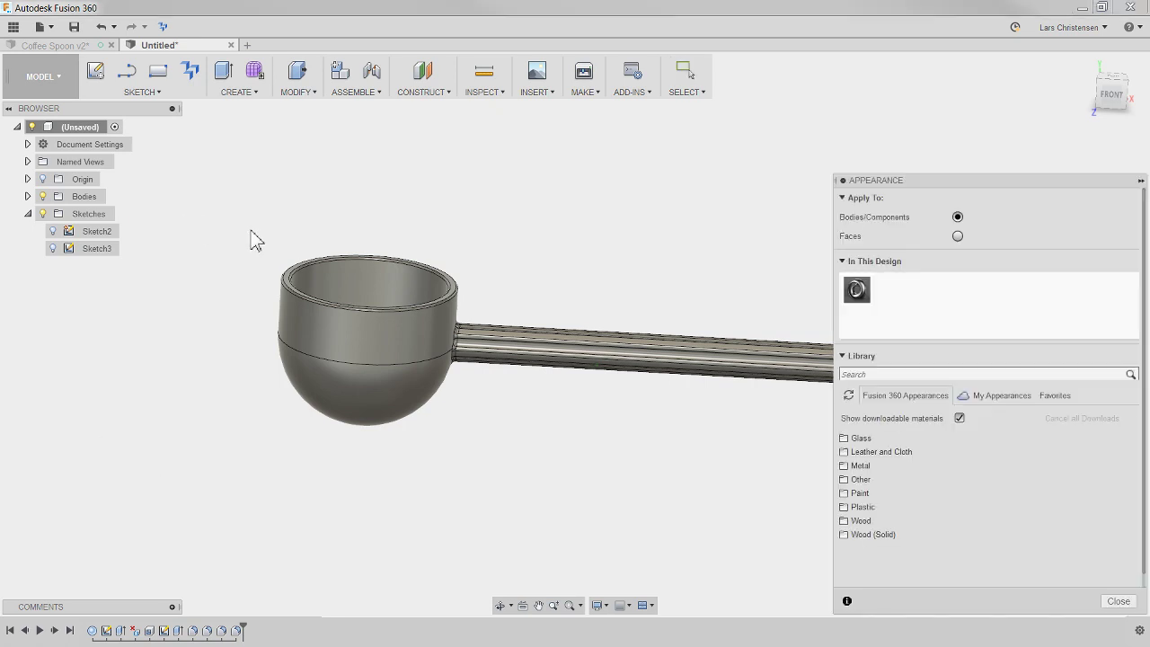
{"action": "left_click", "coordinate": [877, 507]}
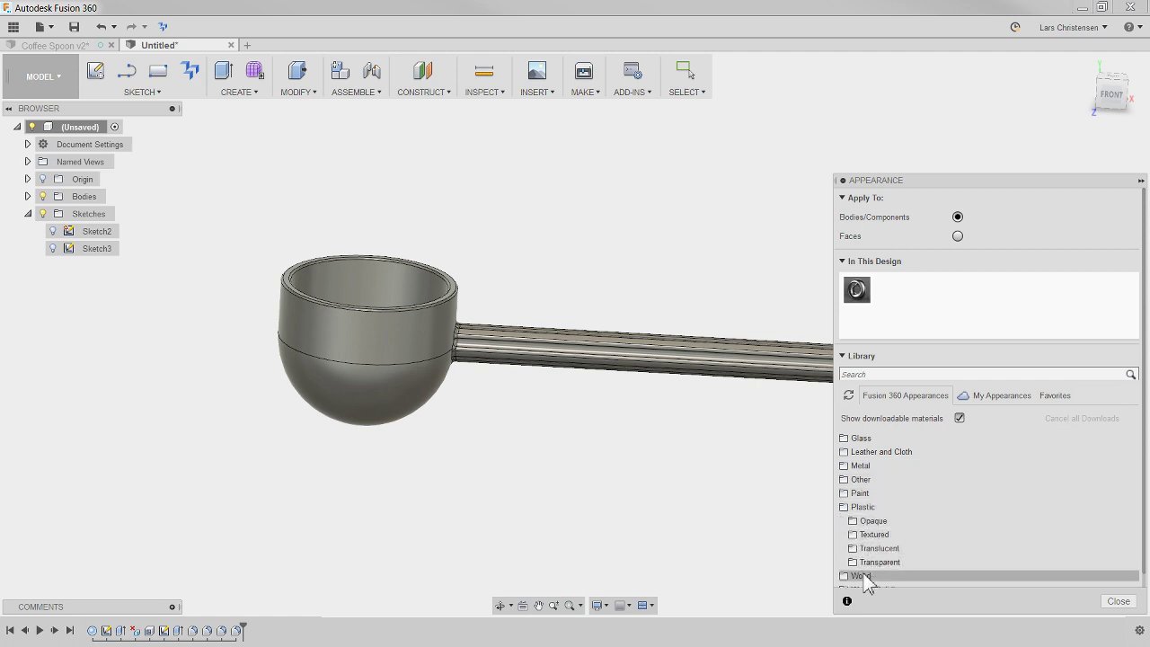
{"action": "left_click", "coordinate": [869, 524]}
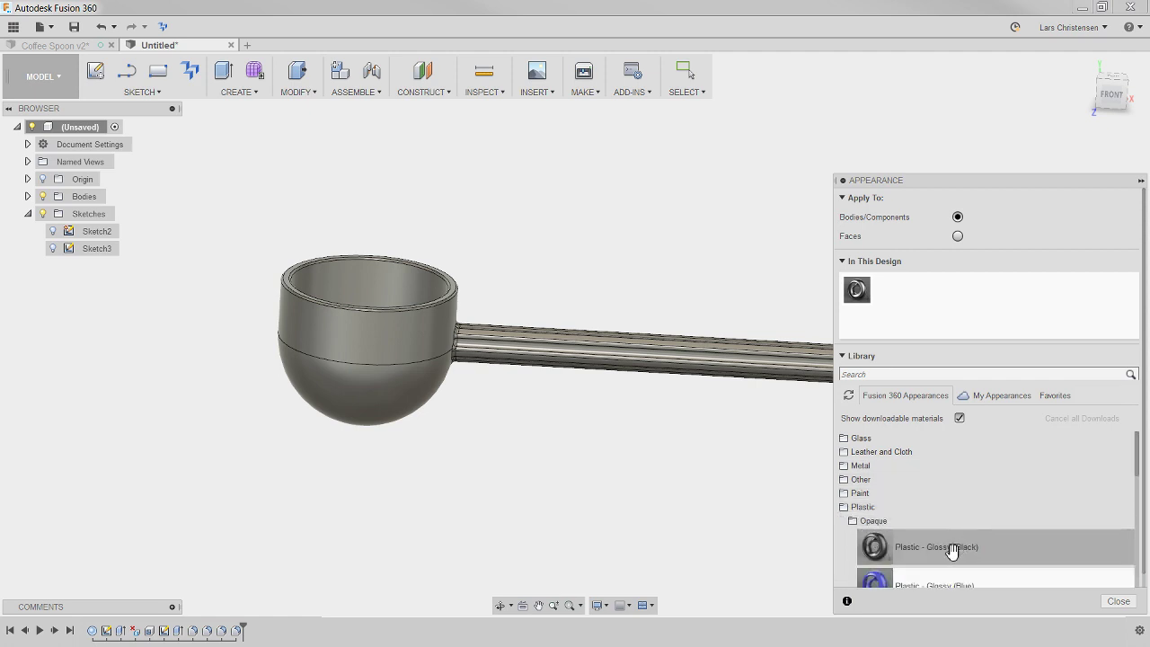
{"action": "left_click_drag", "start_coordinate": [932, 539], "coordinate": [403, 328]}
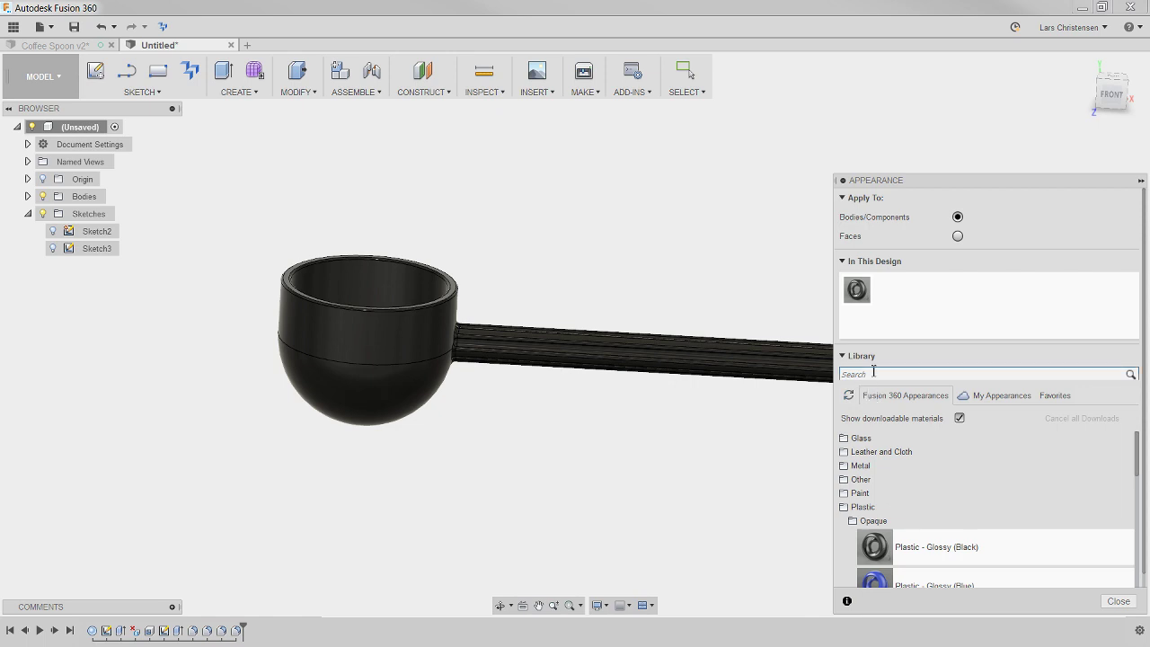
{"action": "left_click", "coordinate": [1118, 601]}
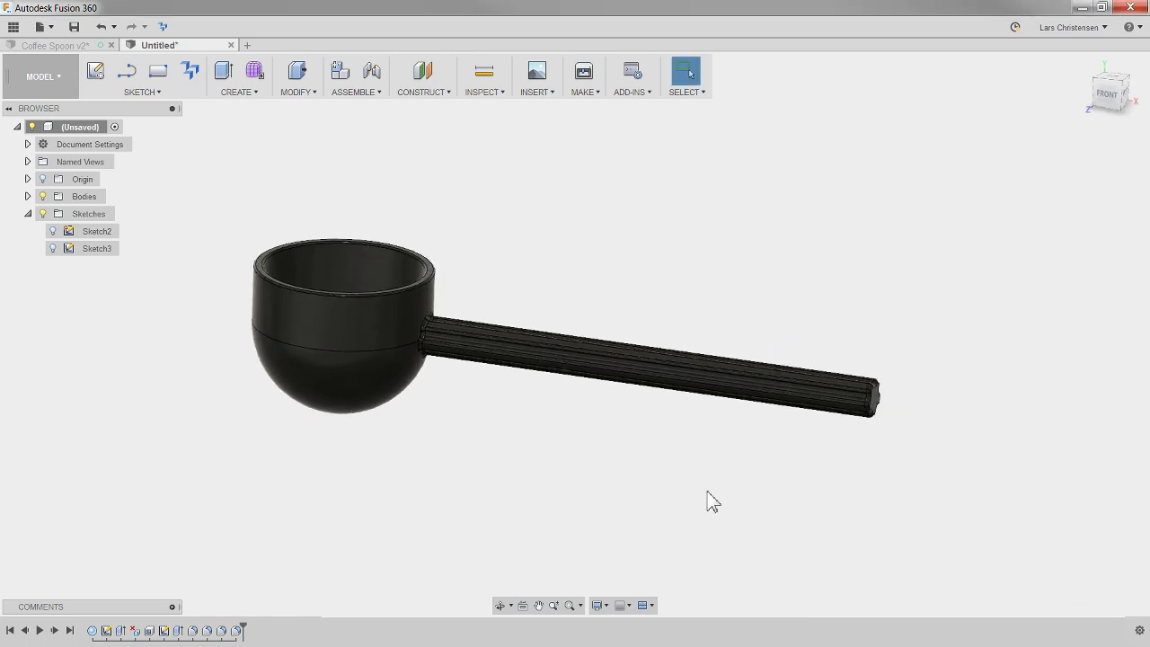
Compare the finished spoon and its timeline in the untitled design with the Coffee Spoon reference design.
{"action": "middle_click_drag", "start_coordinate": [707, 501], "coordinate": [166, 371], "text": "shift"}
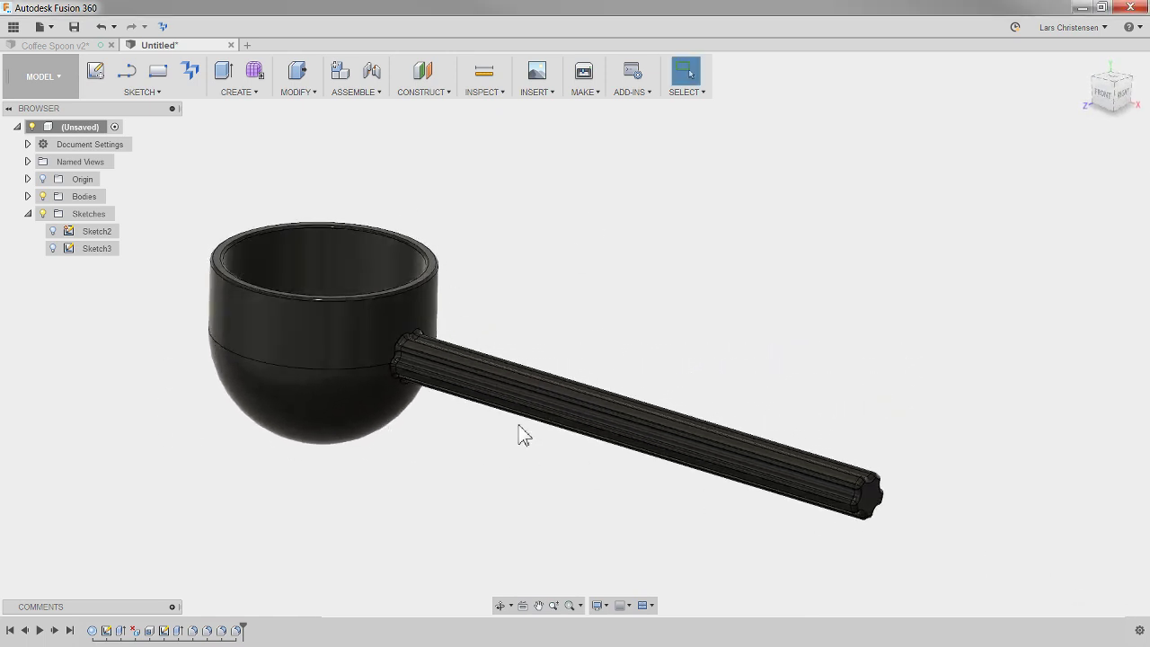
{"action": "left_click", "coordinate": [87, 44]}
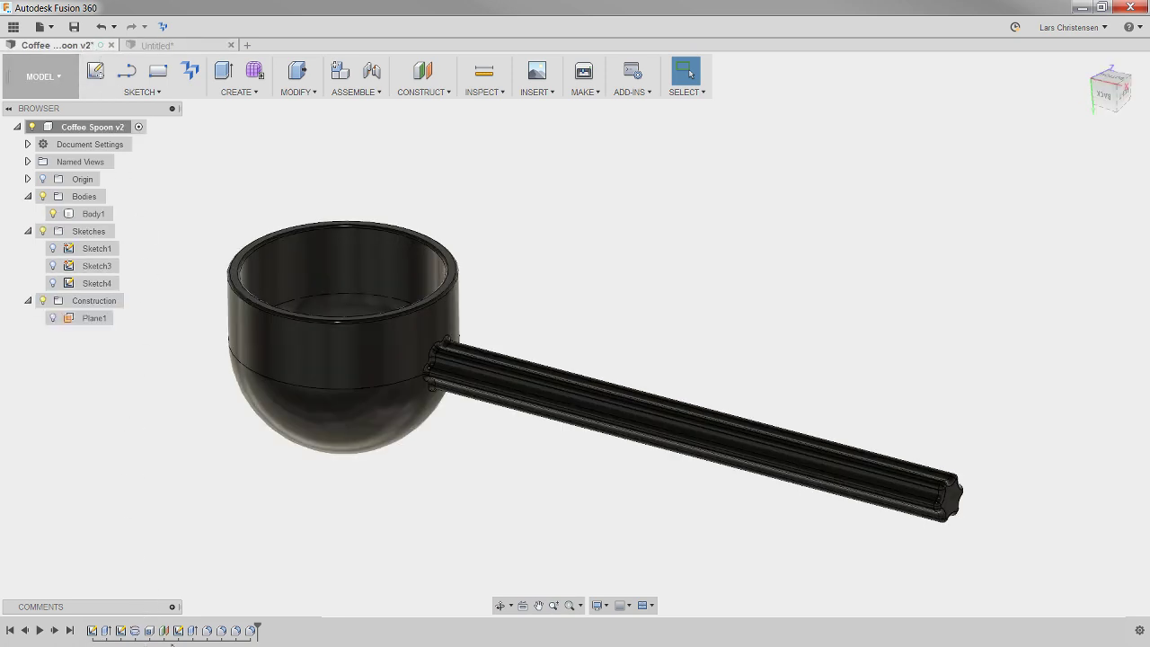
{"action": "left_click", "coordinate": [184, 45]}
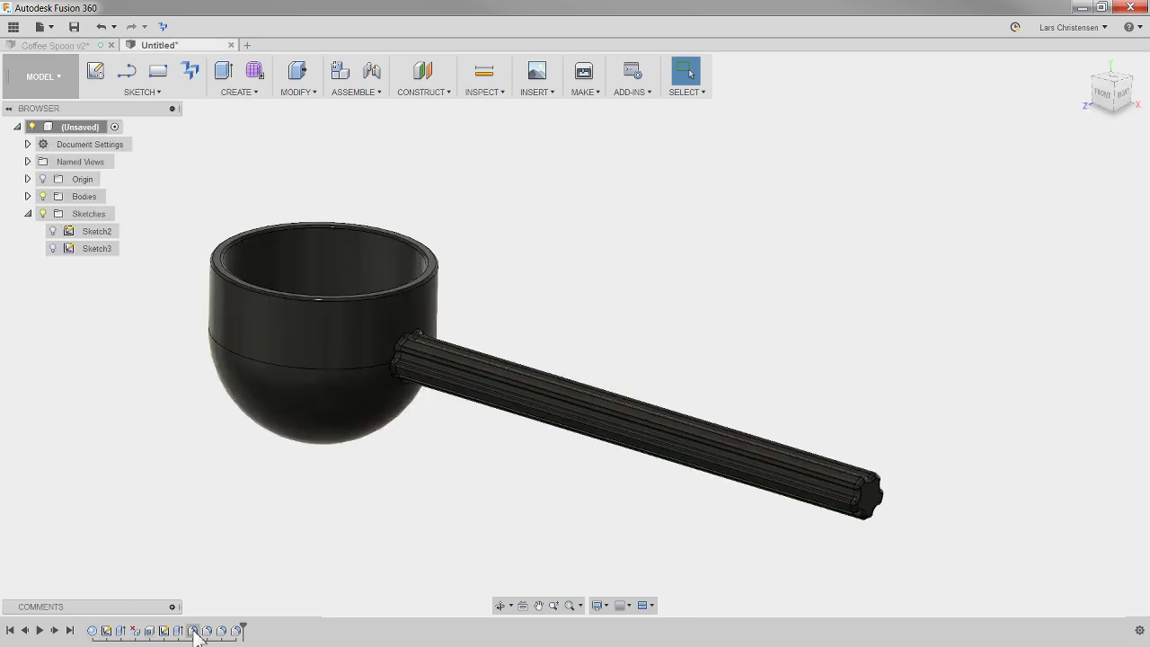
{"action": "left_click", "coordinate": [49, 45]}
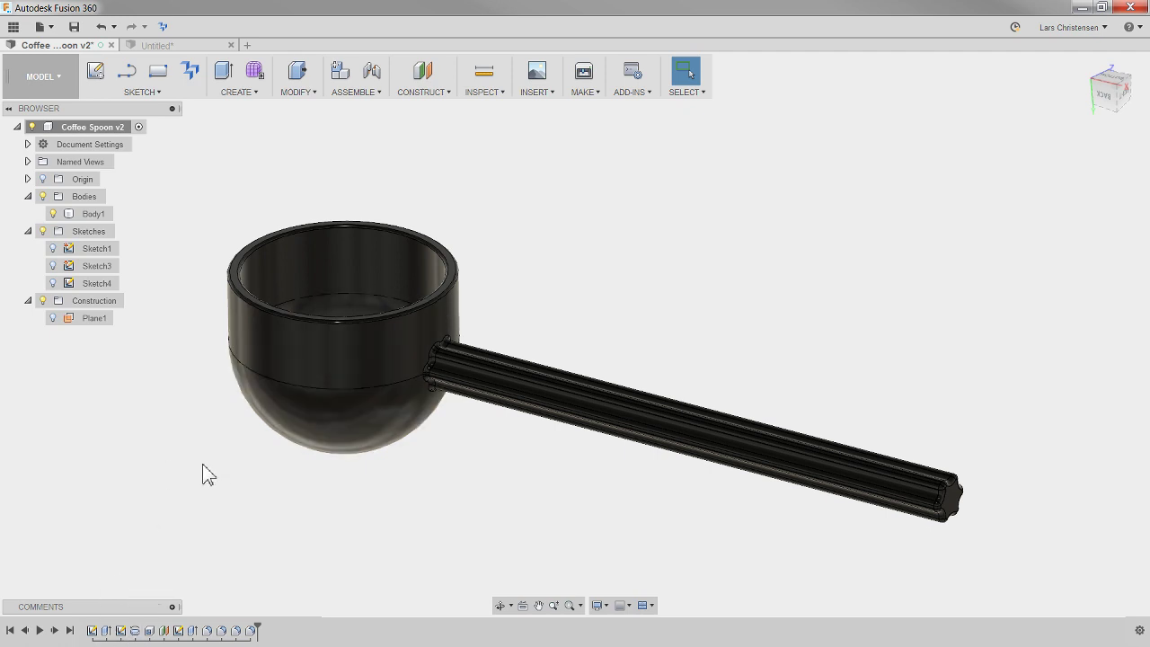
{"action": "left_click", "coordinate": [188, 47]}
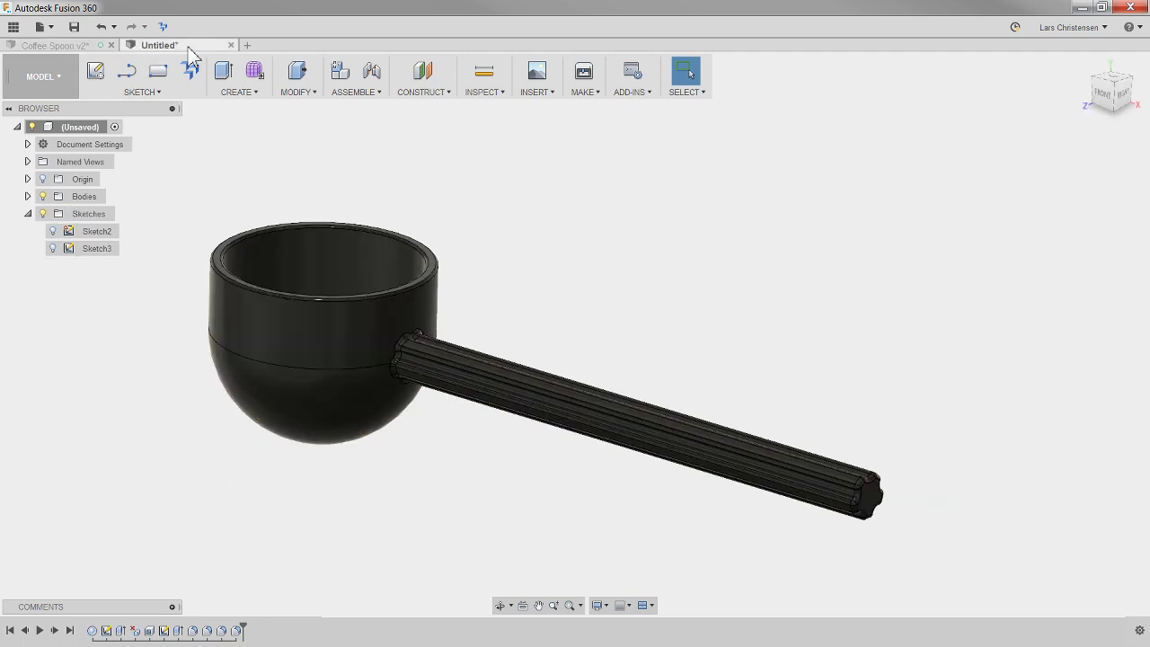
{"action": "left_click", "coordinate": [55, 45]}
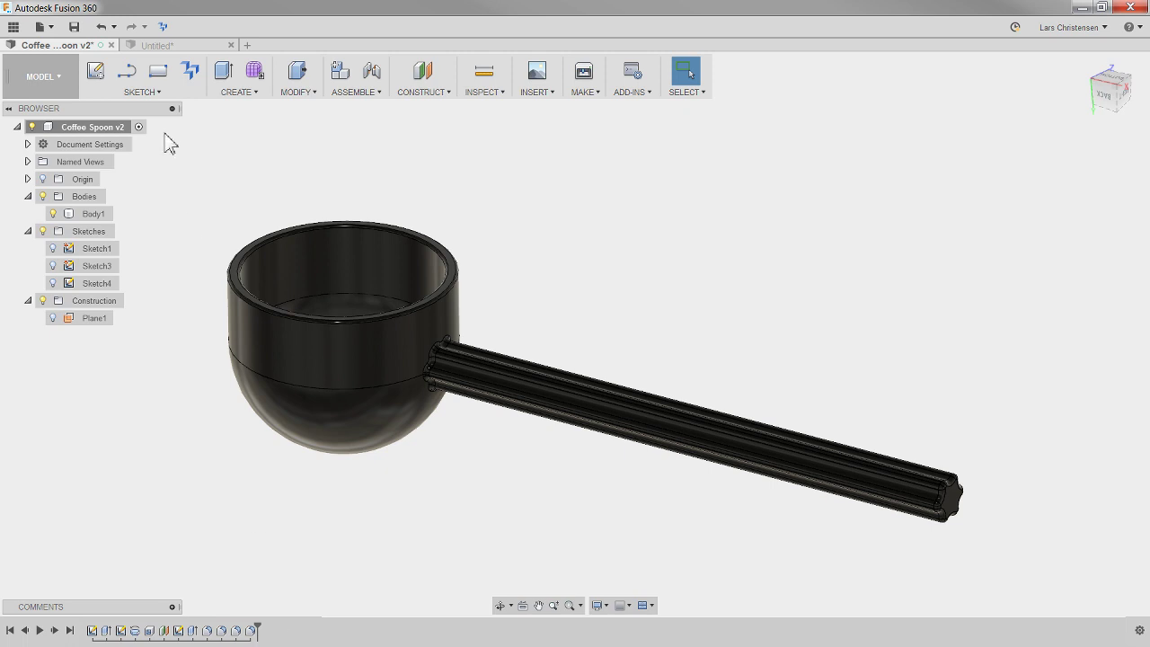
{"action": "left_click", "coordinate": [170, 47]}
{"action": "left_click", "coordinate": [151, 46]}
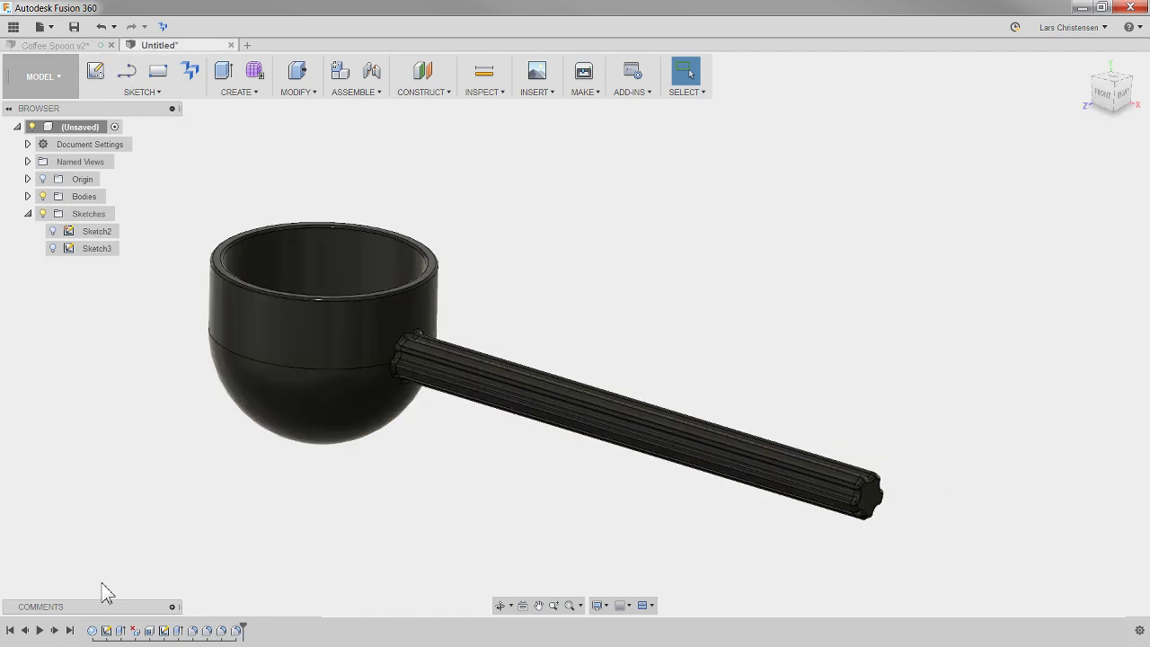